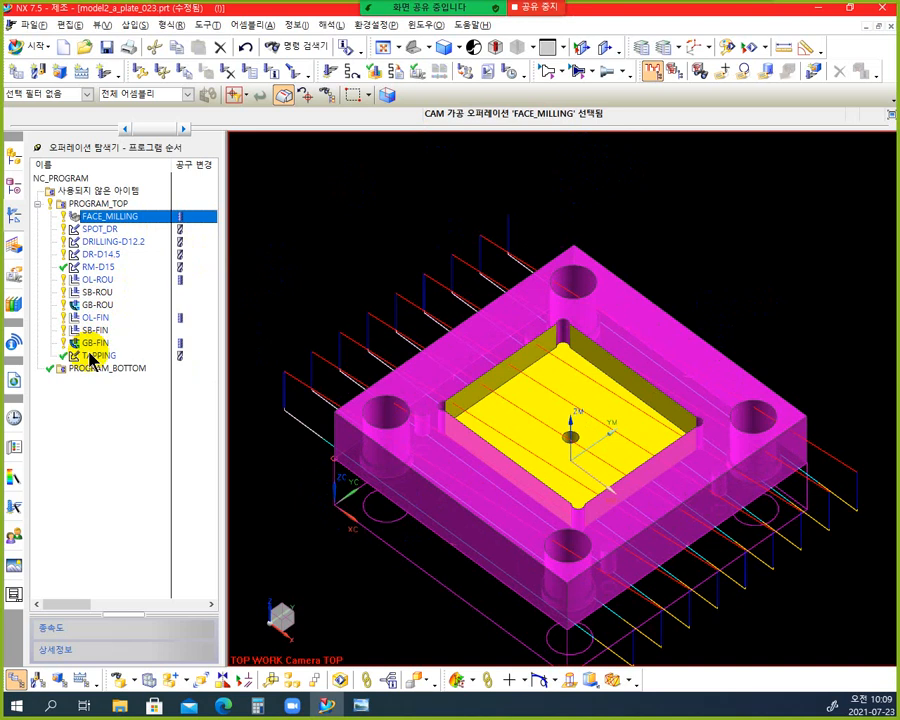
# Step: Run a 3D dynamic material-removal simulation of all PROGRAM_TOP operations from FACE_MILLING through TAPPING
pyautogui.keyDown('shift'); pyautogui.click(90, 356); pyautogui.keyUp('shift')
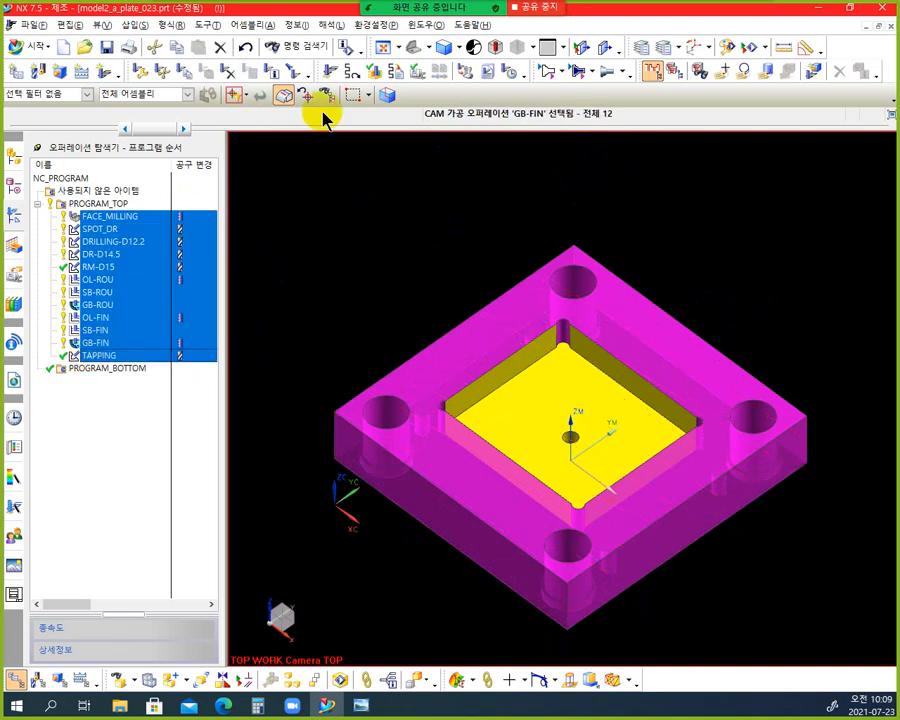
pyautogui.click(373, 75)
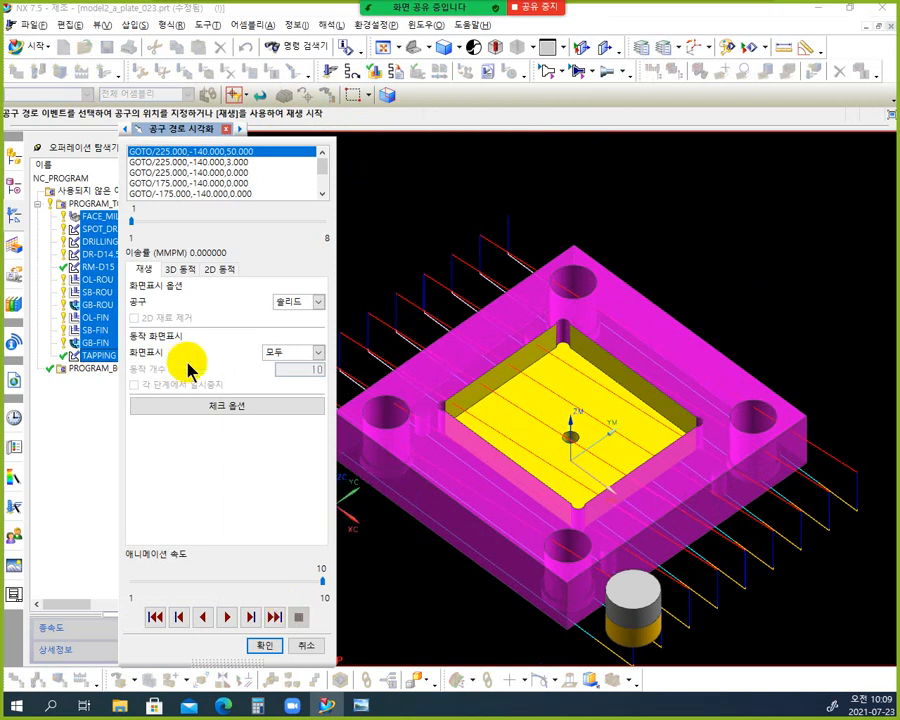
pyautogui.click(183, 270)
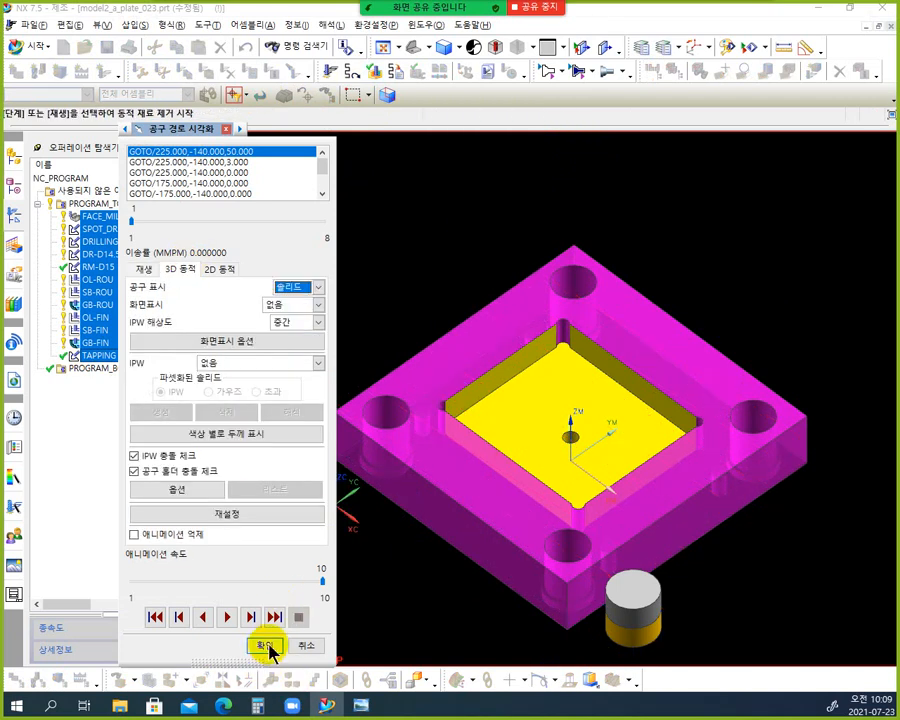
pyautogui.click(225, 617)
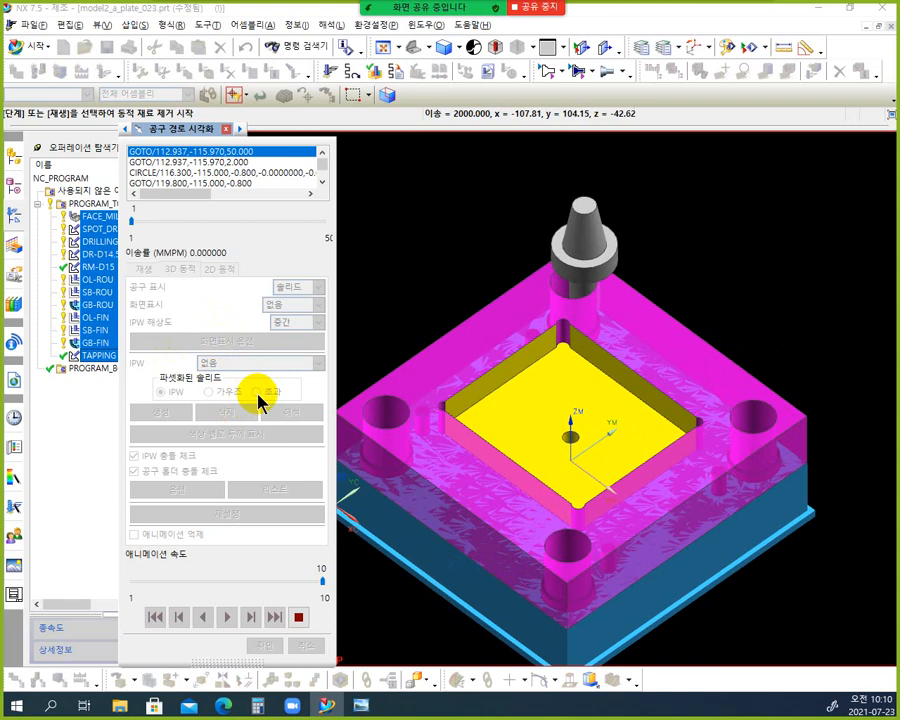
# Step: Examine the simulated stock's underside, sides and corner ledge around the plate, and close the toolpath visualization
pyautogui.moveTo(418, 609); pyautogui.dragTo(466, 398, button='middle')
pyautogui.scroll(-2, 602, 391)
pyautogui.scroll(1, 605, 391)
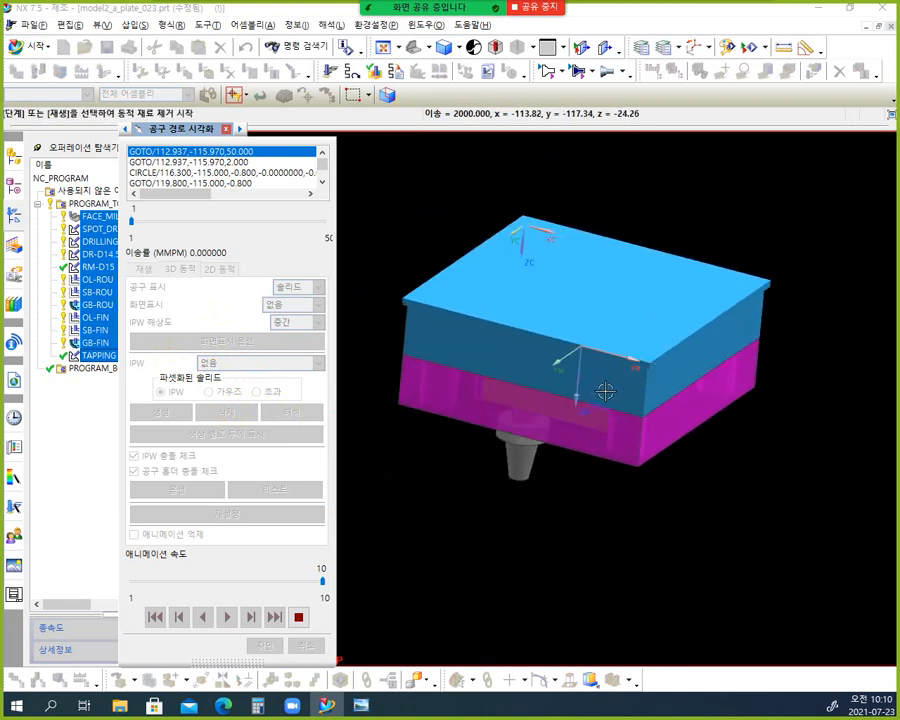
pyautogui.moveTo(567, 441); pyautogui.dragTo(585, 341, button='middle')
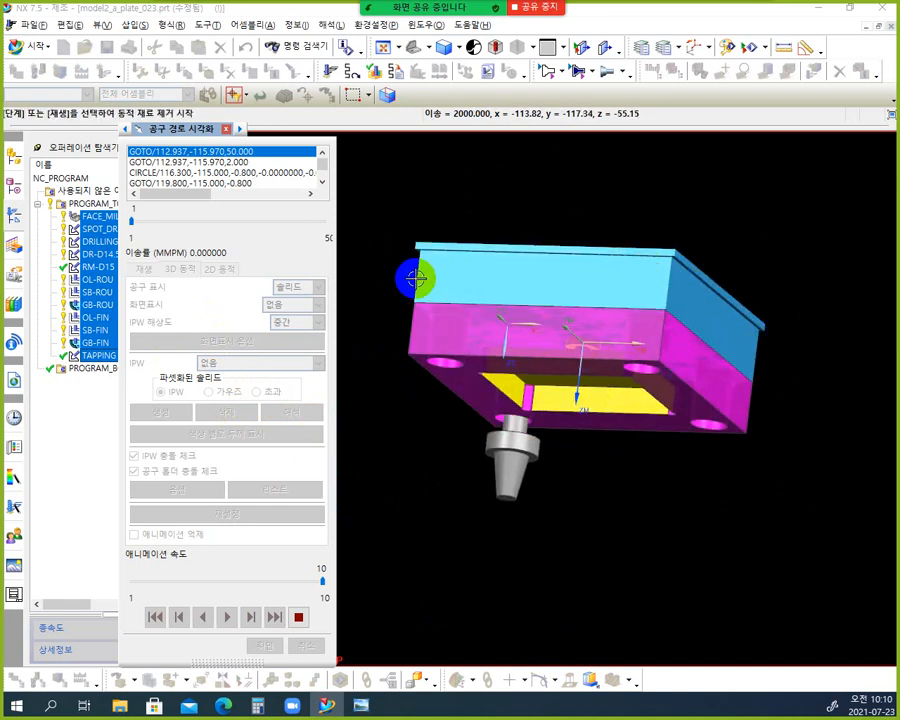
pyautogui.moveTo(382, 271); pyautogui.dragTo(466, 295, button='middle')
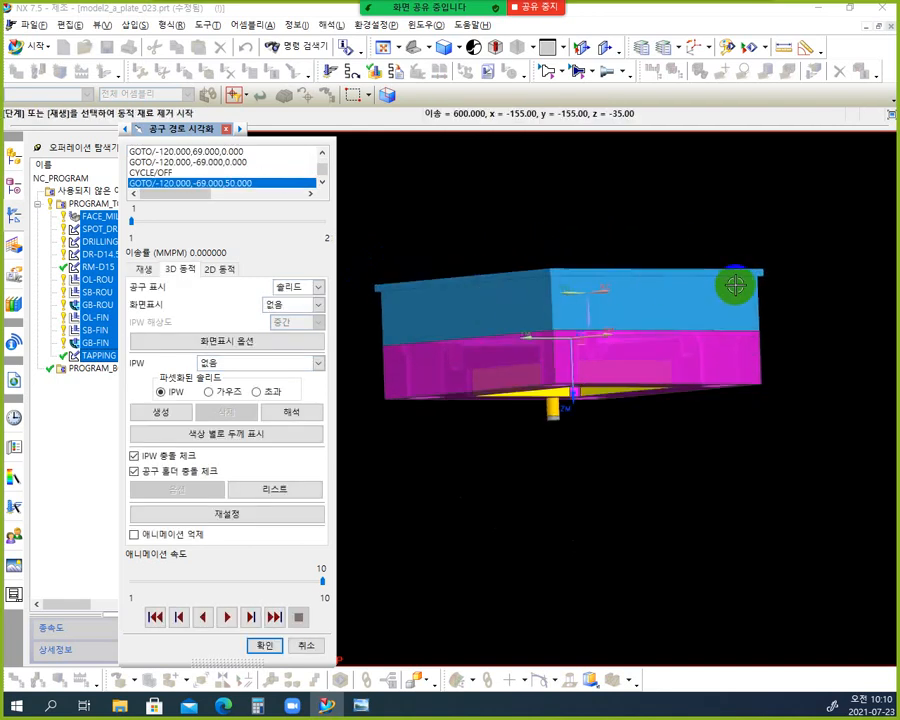
pyautogui.scroll(-2, 767, 272)
pyautogui.scroll(5, 778, 274)
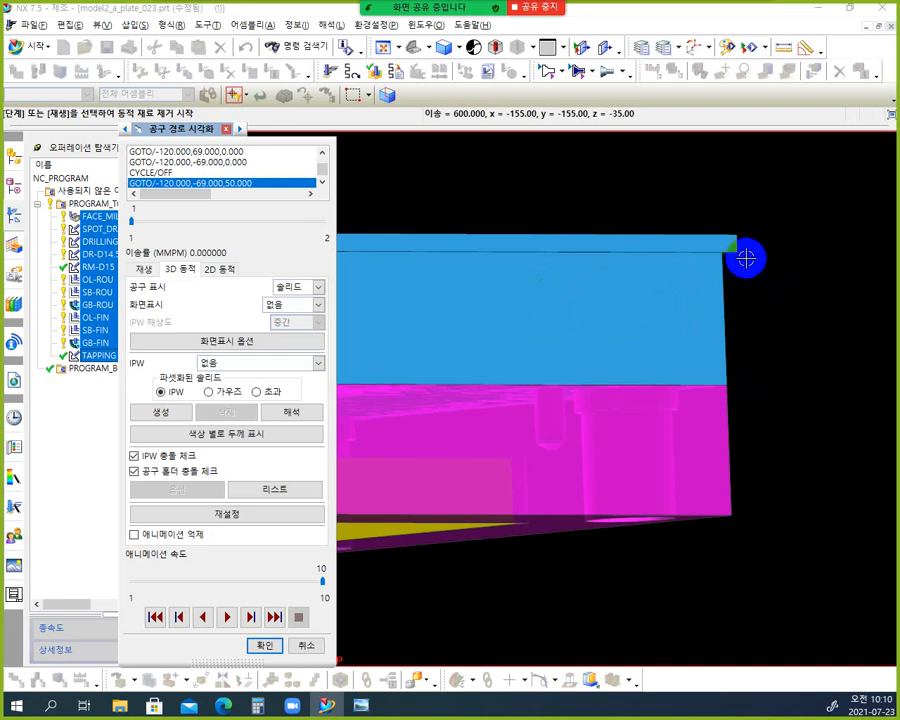
pyautogui.moveTo(727, 242); pyautogui.dragTo(443, 290, button='middle')
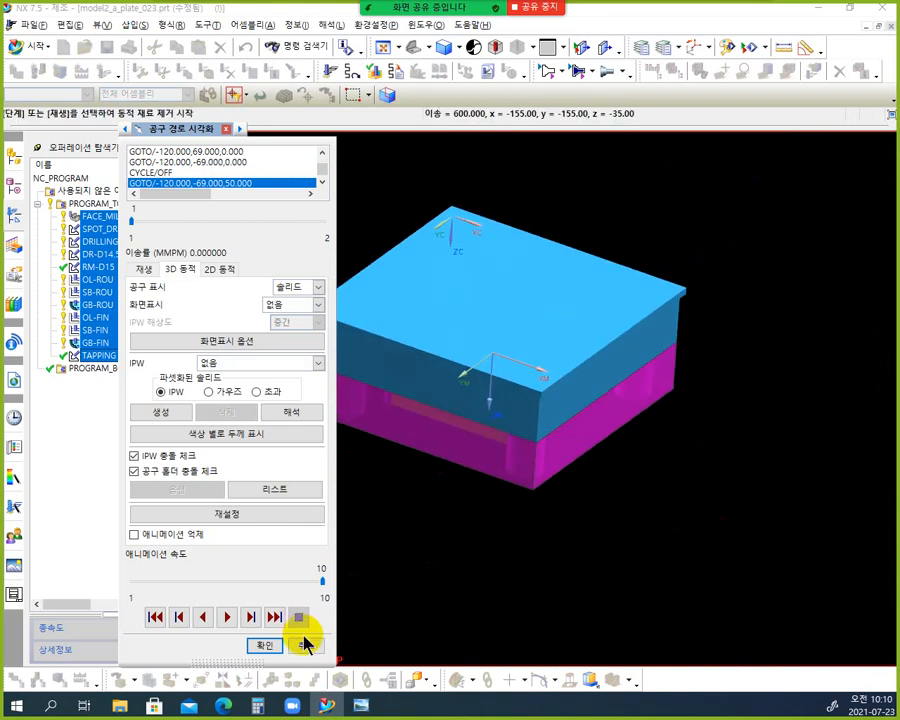
pyautogui.click(305, 645)
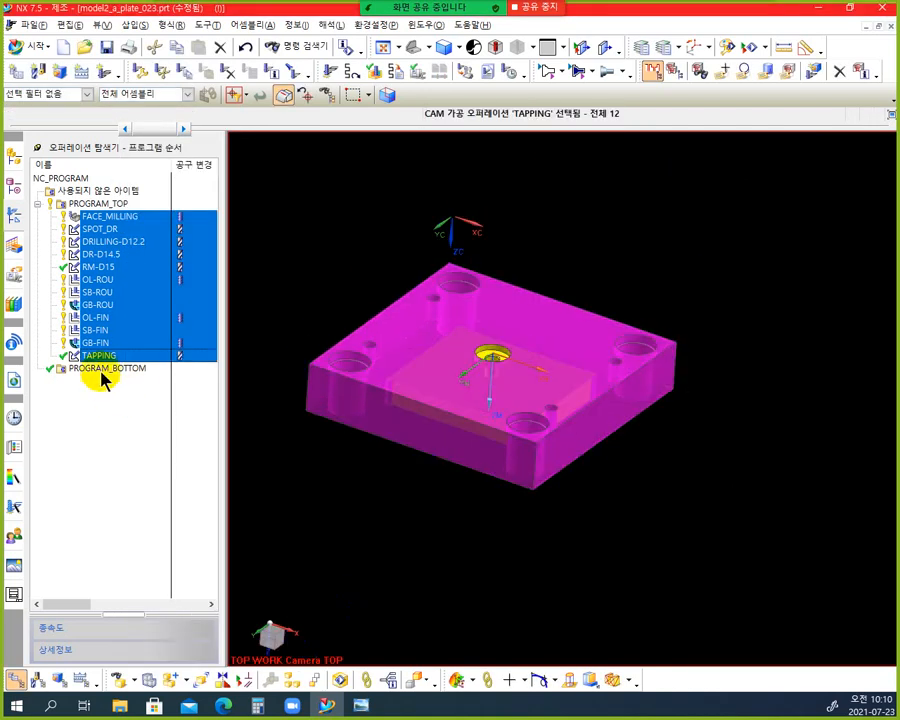
# Step: Duplicate the FACE_MILLING operation and move the copy into the PROGRAM_BOTTOM group
pyautogui.click(72, 370)
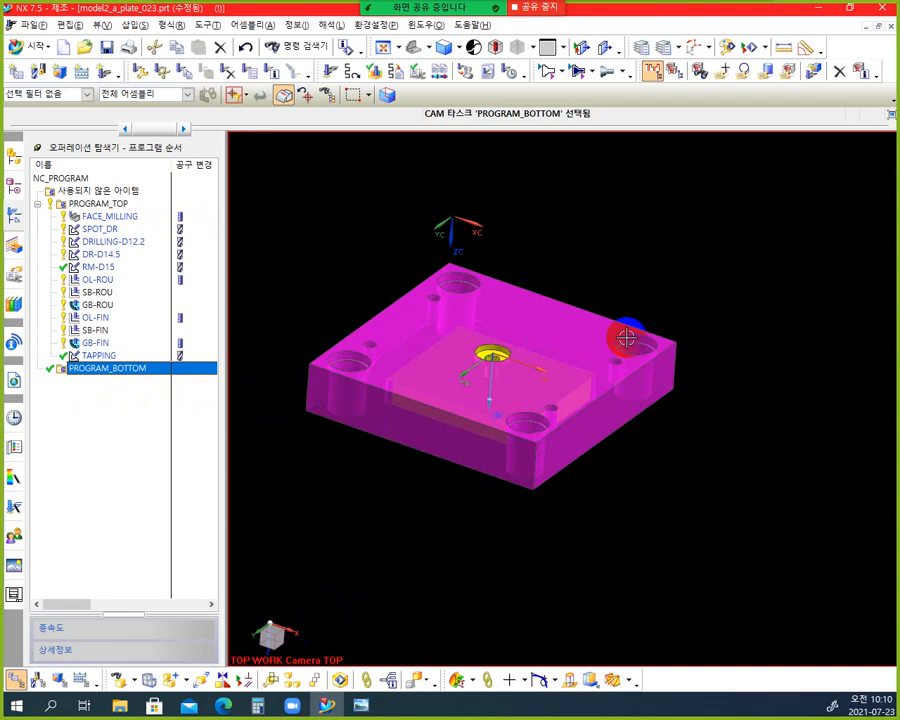
pyautogui.keyDown('shift'); pyautogui.moveTo(744, 330); pyautogui.dragTo(780, 362, button='middle'); pyautogui.keyUp('shift')
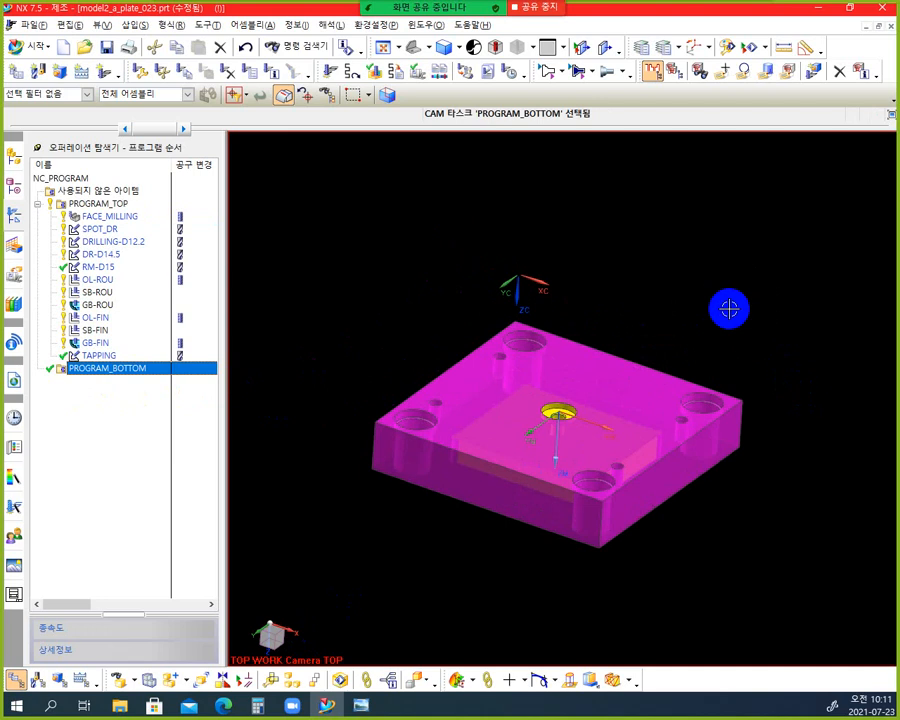
pyautogui.press('End')
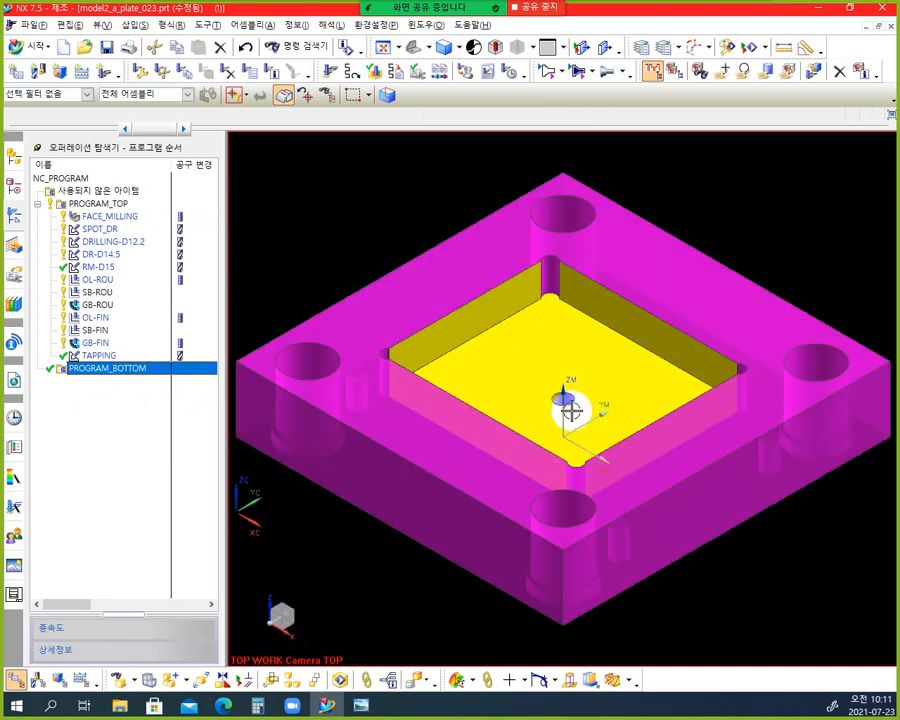
pyautogui.scroll(-2, 475, 465)
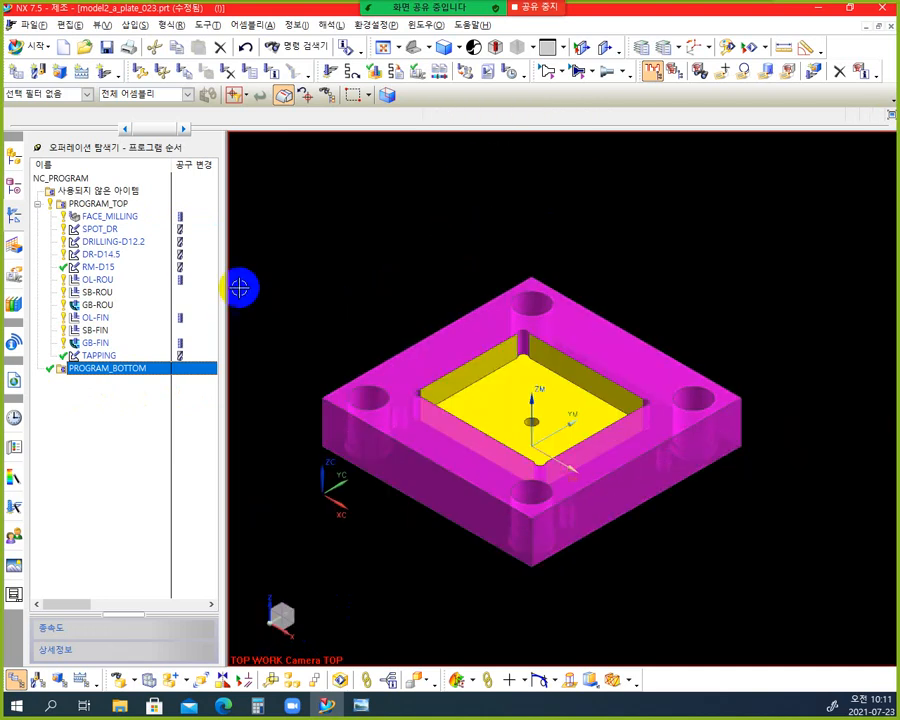
pyautogui.click(119, 217)
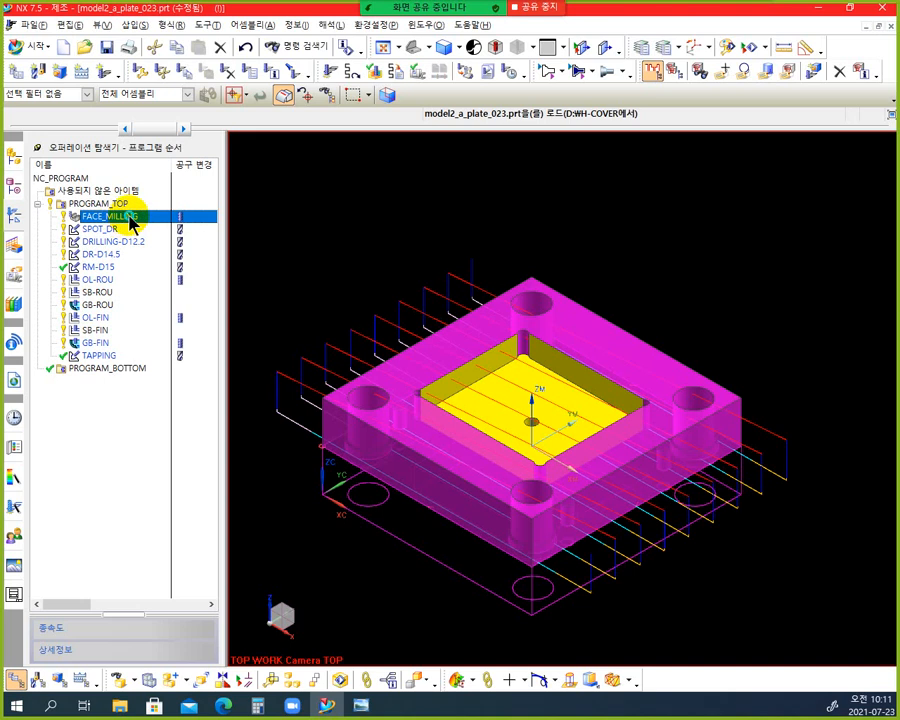
pyautogui.rightClick(130, 218)
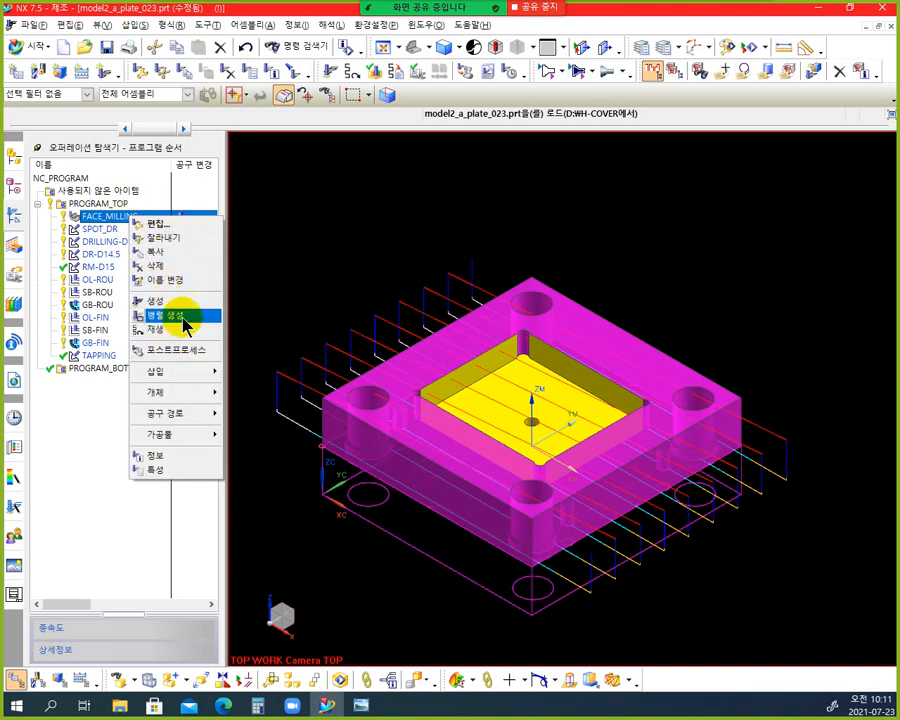
pyautogui.click(146, 251)
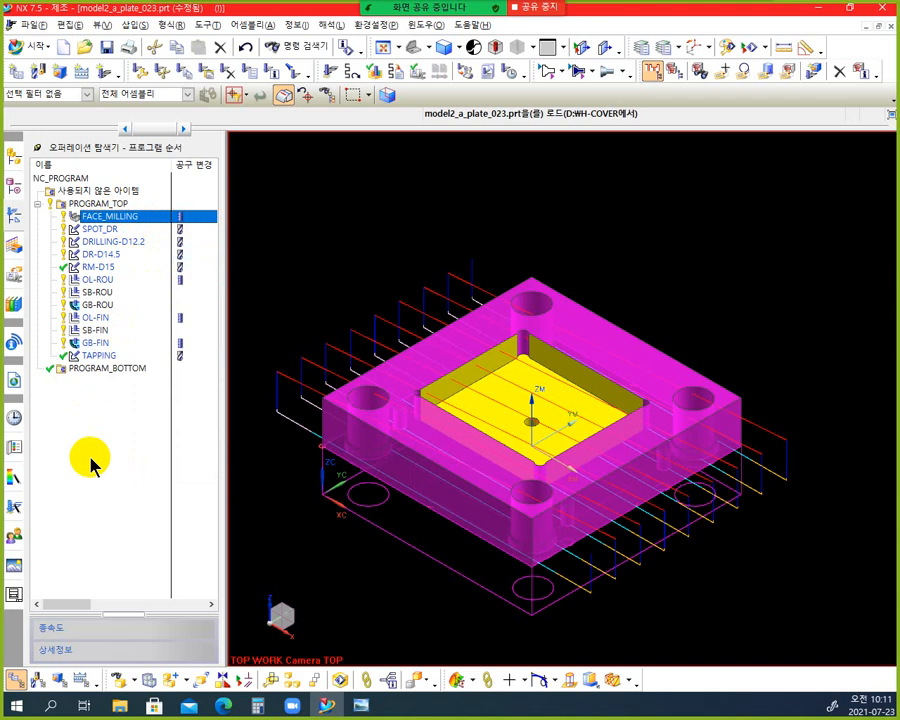
pyautogui.rightClick(115, 219)
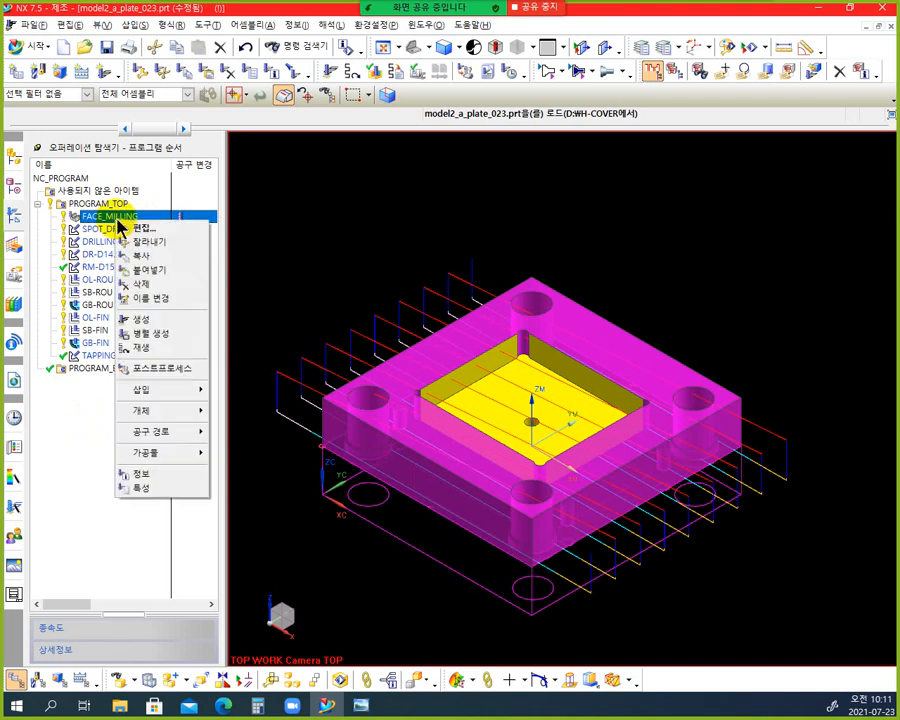
pyautogui.click(167, 274)
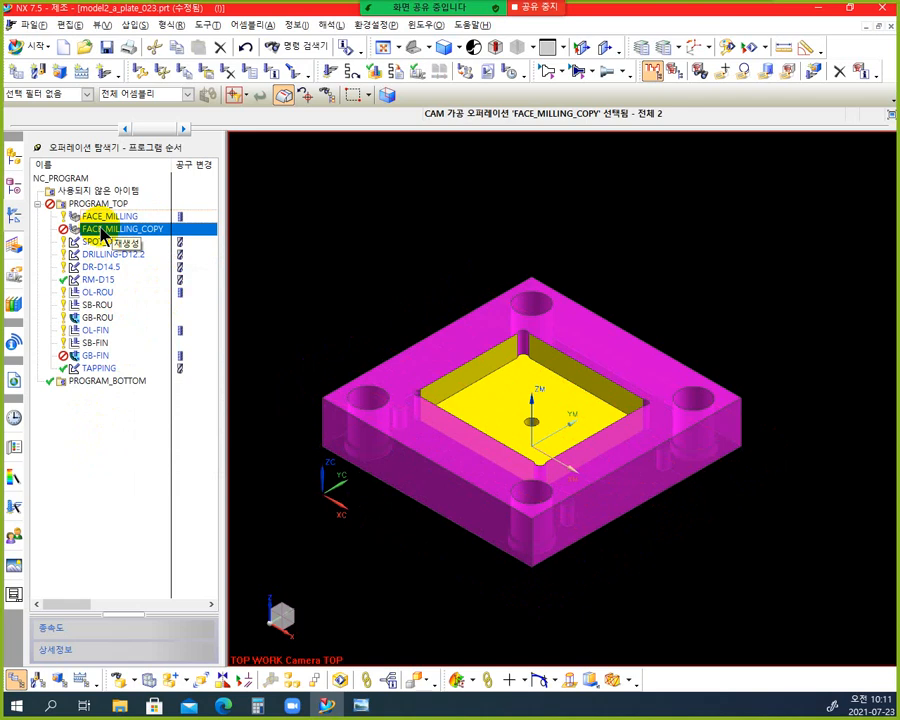
pyautogui.moveTo(103, 234); pyautogui.dragTo(89, 391)
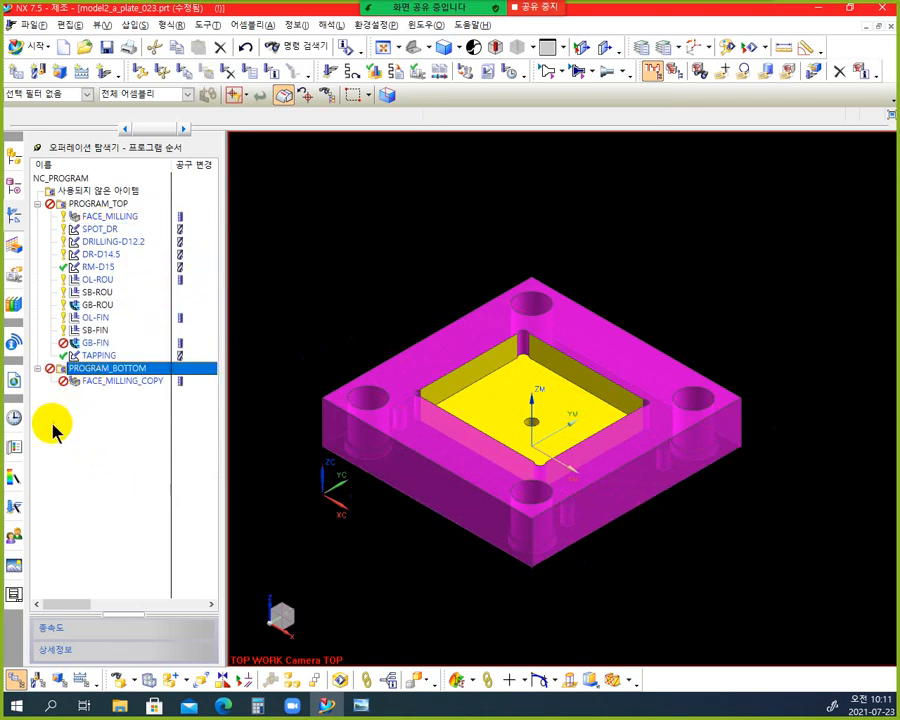
pyautogui.click(92, 468)
# Step: Open FACE_MILLING_COPY for editing and assign WORKPIECE_BOTTOM as its geometry
pyautogui.click(100, 385)
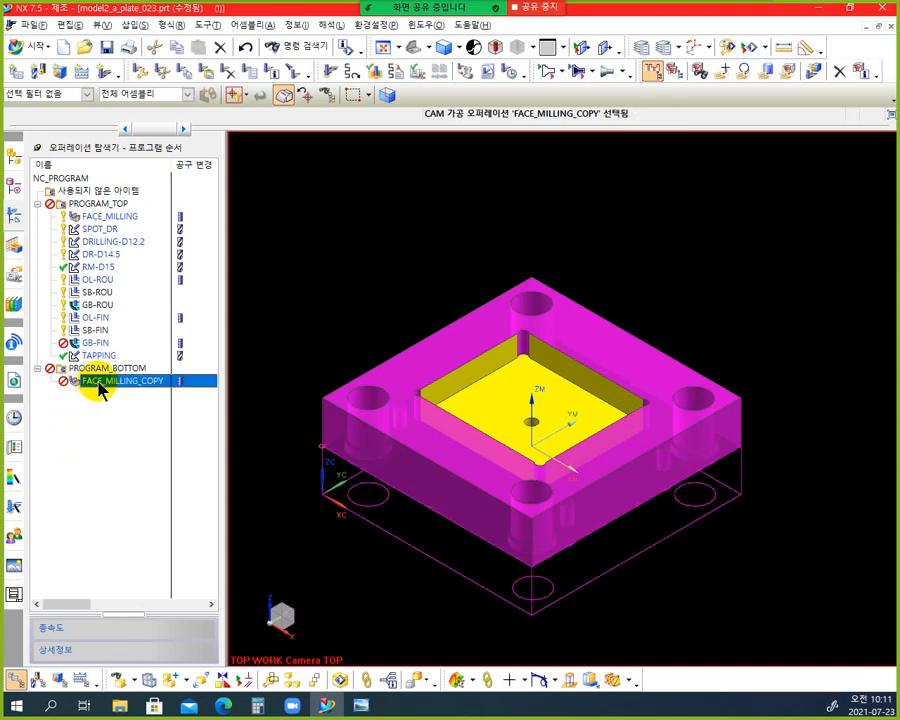
pyautogui.doubleClick(100, 386)
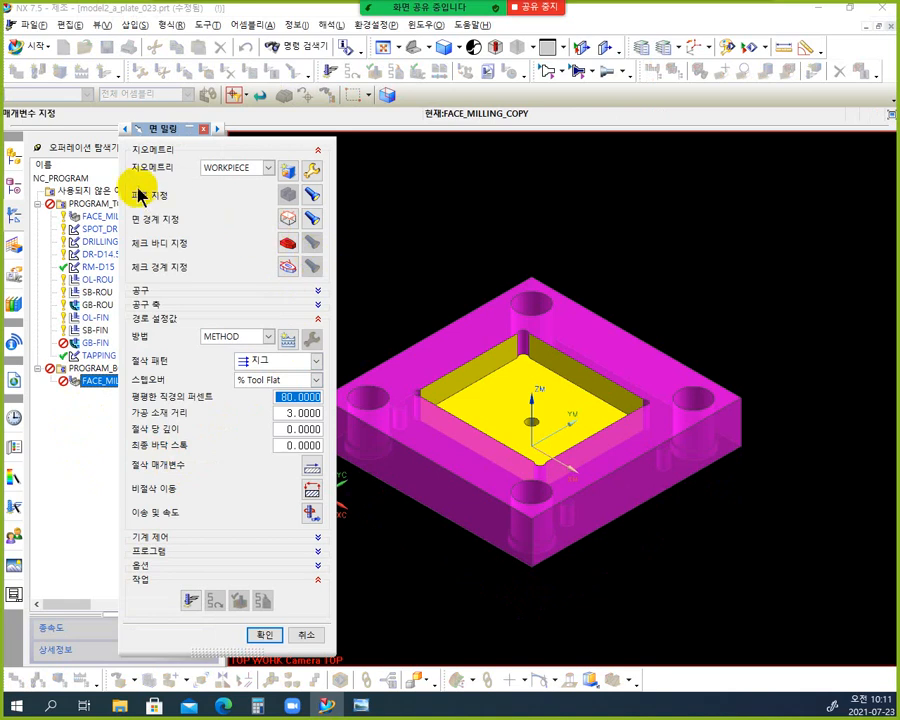
pyautogui.click(269, 169)
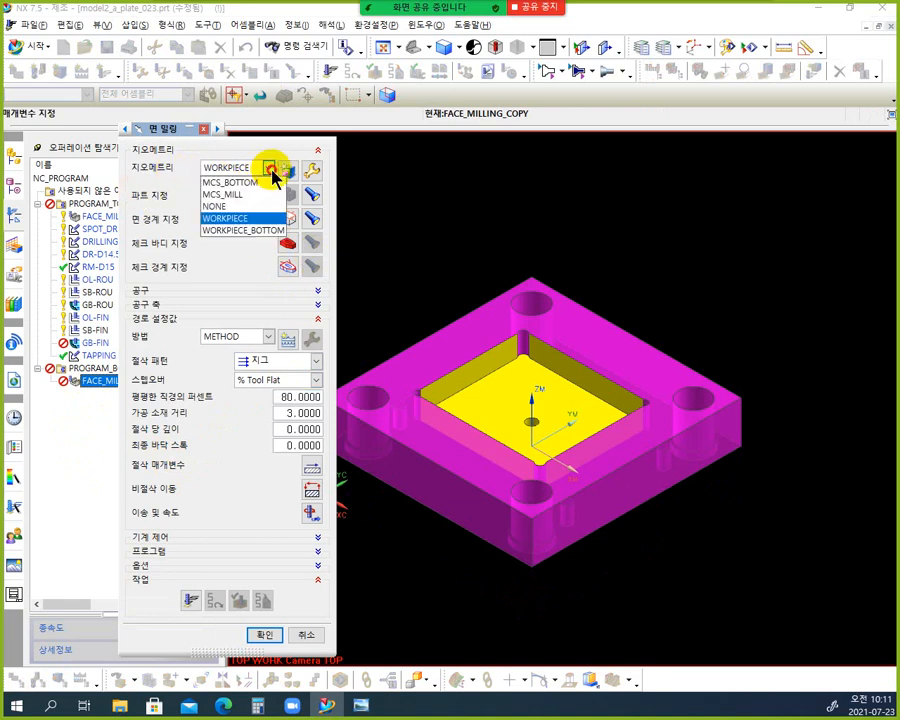
pyautogui.click(249, 231)
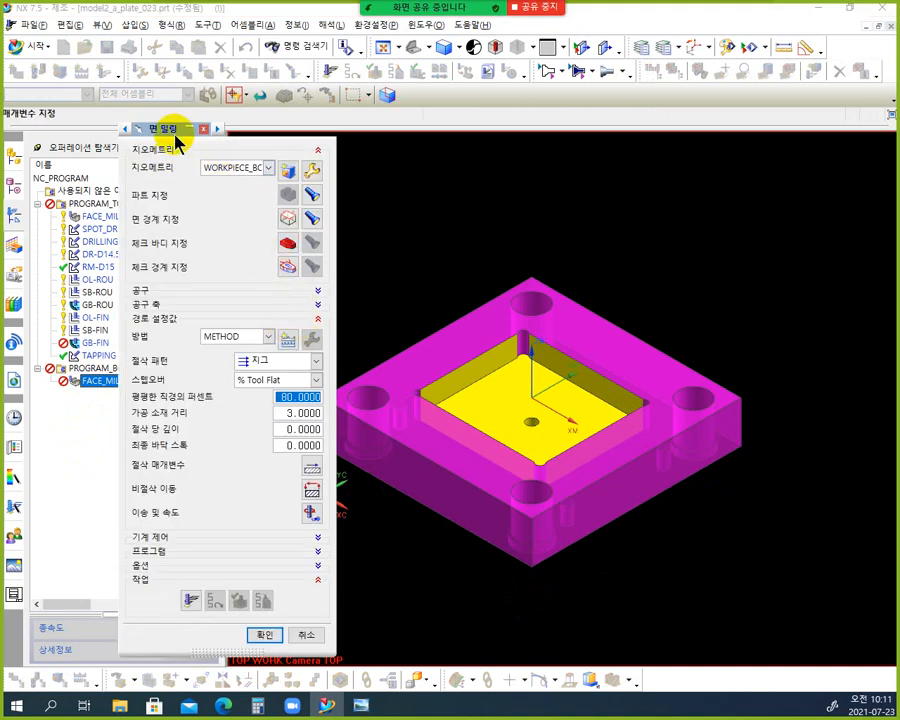
pyautogui.moveTo(177, 141); pyautogui.dragTo(72, 141)
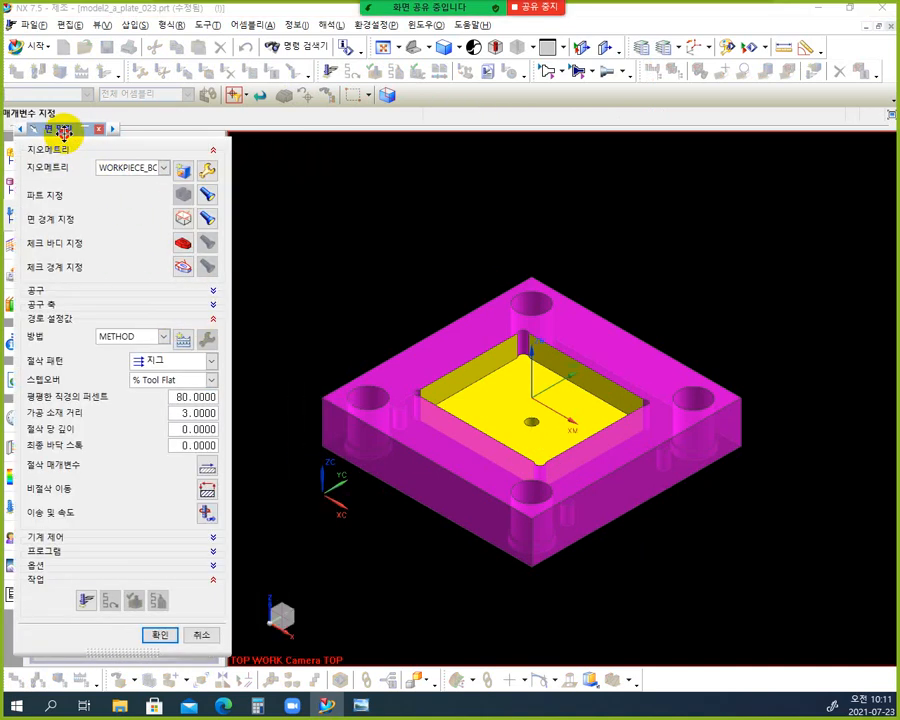
# Step: Remove all inherited face boundaries from the FACE_MILLING_COPY operation
pyautogui.click(183, 224)
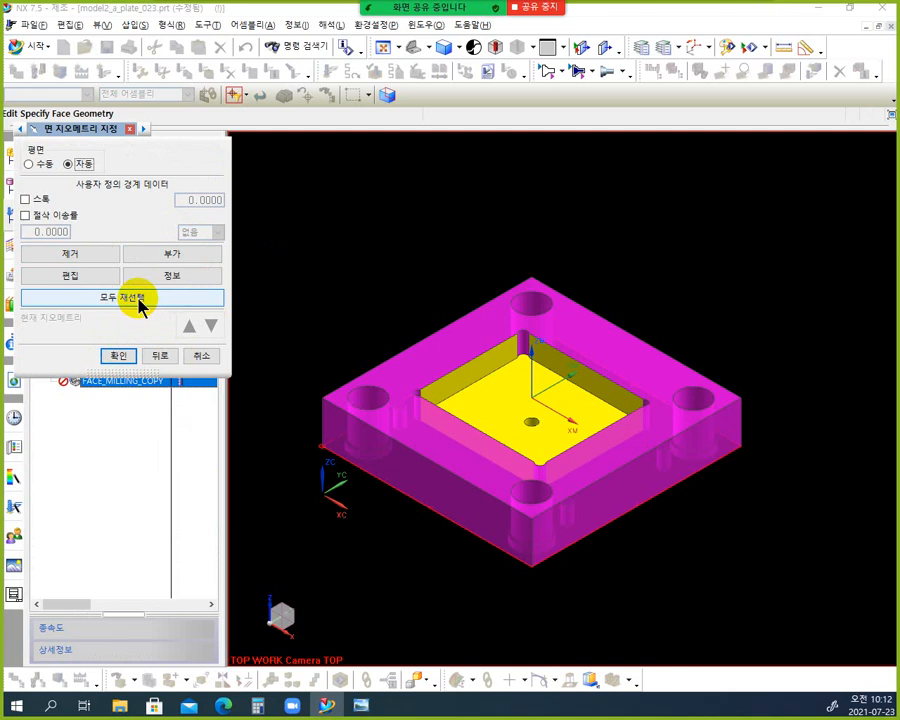
pyautogui.click(138, 302)
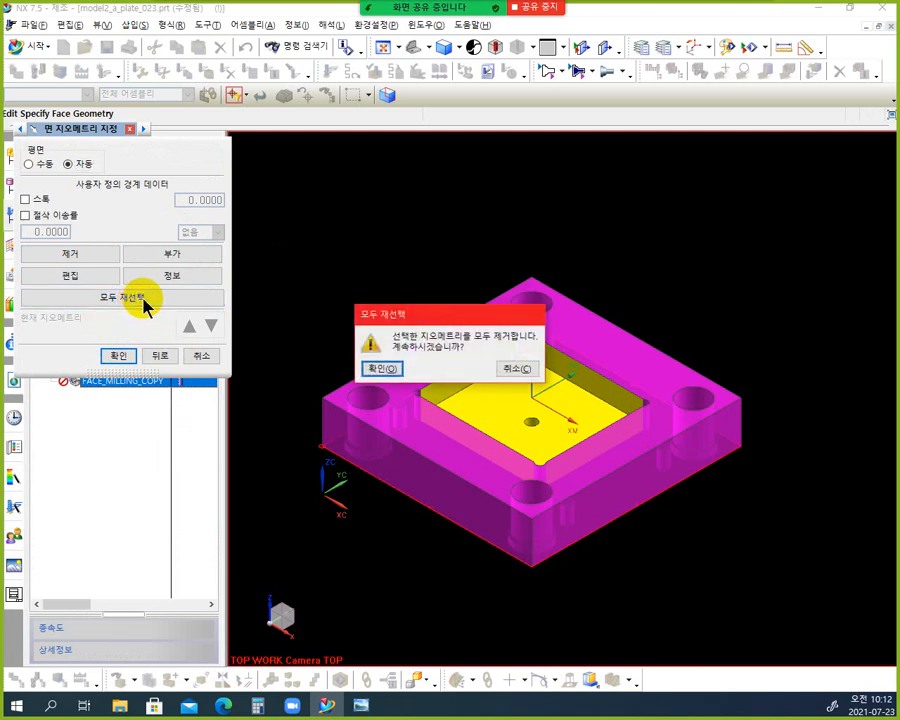
pyautogui.click(377, 369)
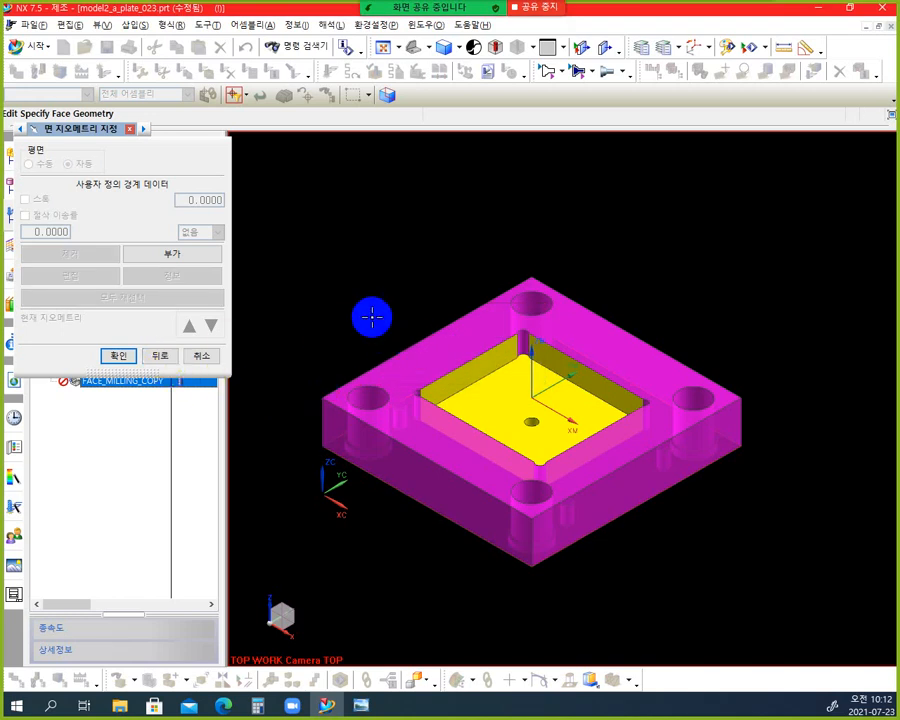
pyautogui.click(120, 356)
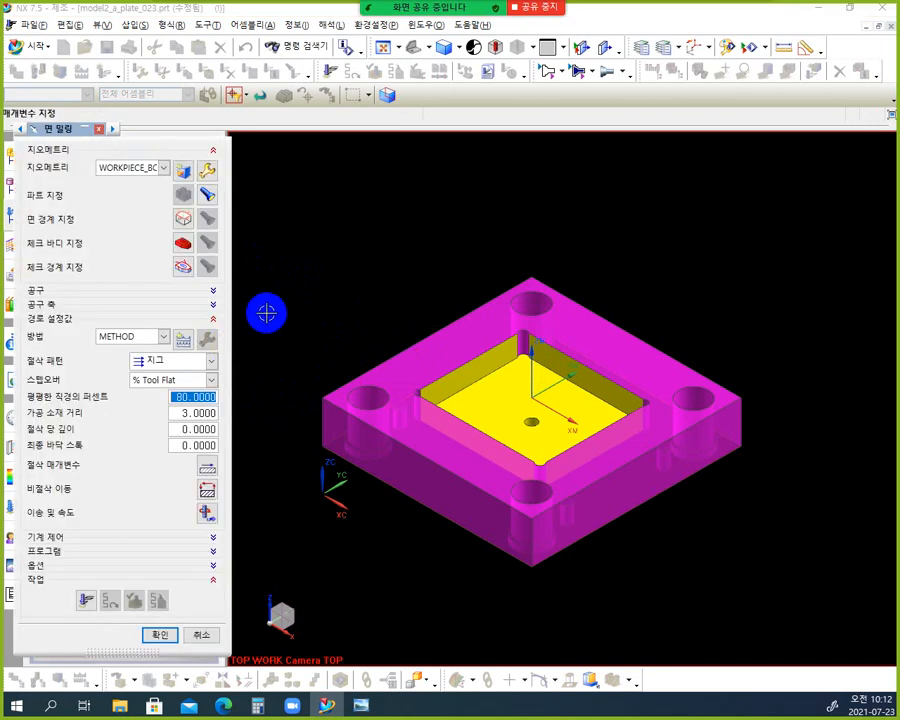
# Step: Define a new face boundary from curves, using the connected-curves rule on the outer edges of the plate's pocket-side face
pyautogui.click(184, 221)
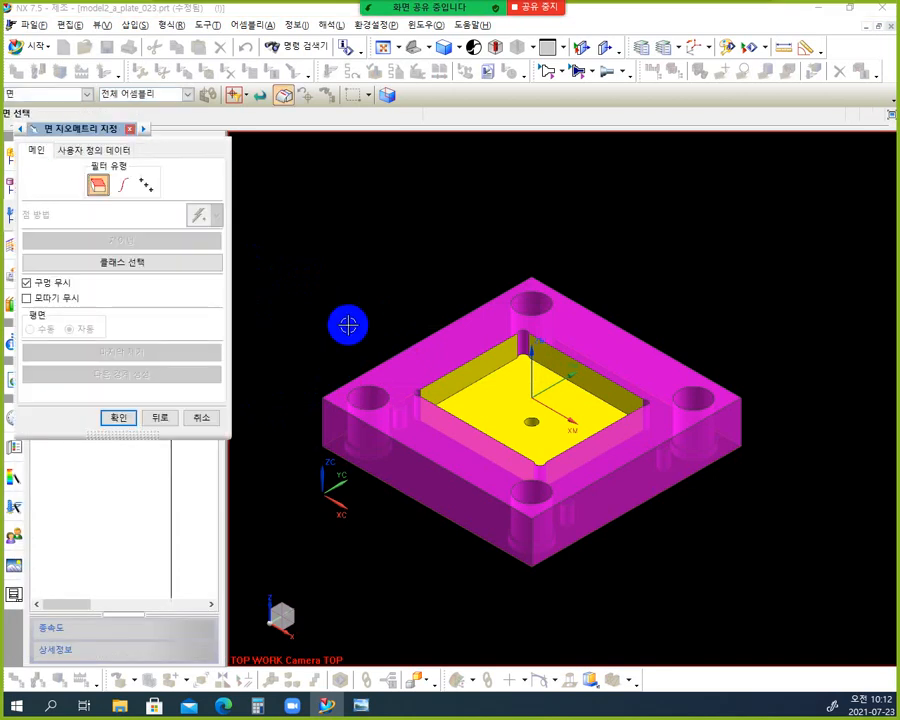
pyautogui.click(123, 187)
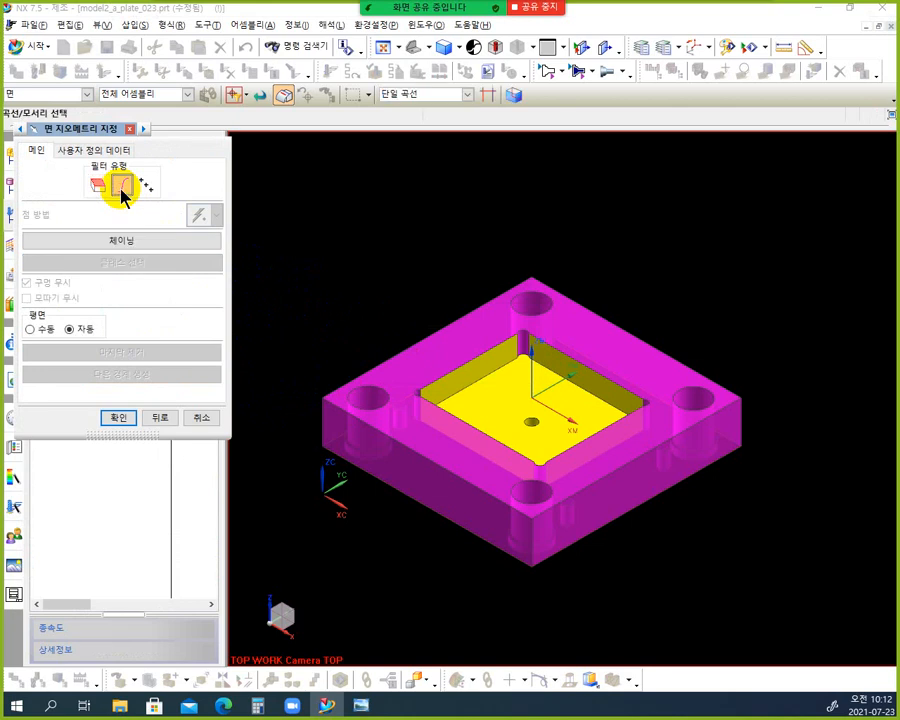
pyautogui.click(466, 94)
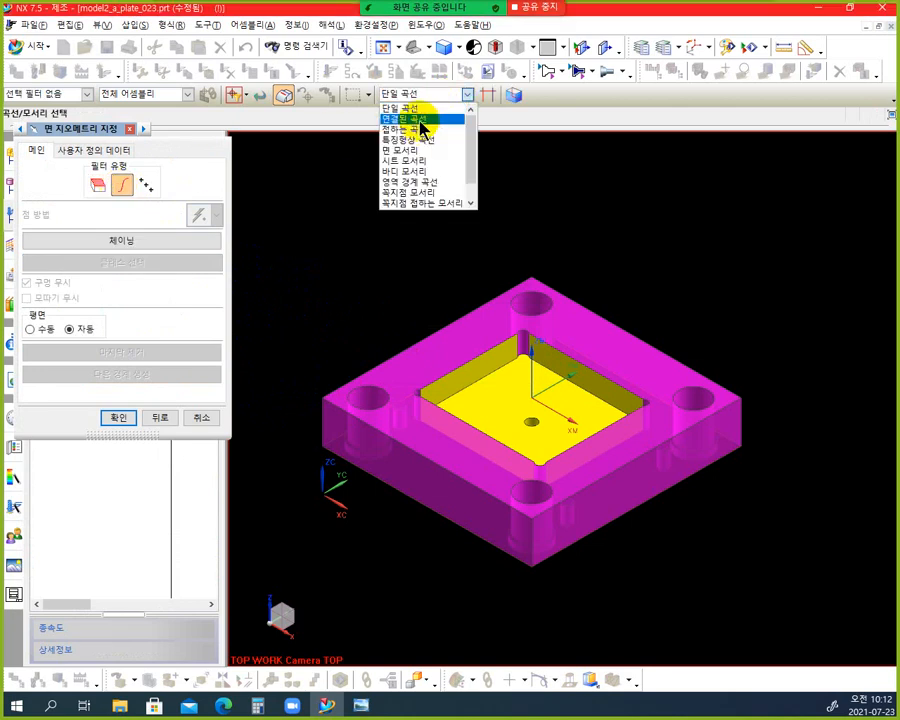
pyautogui.click(422, 124)
pyautogui.click(422, 336)
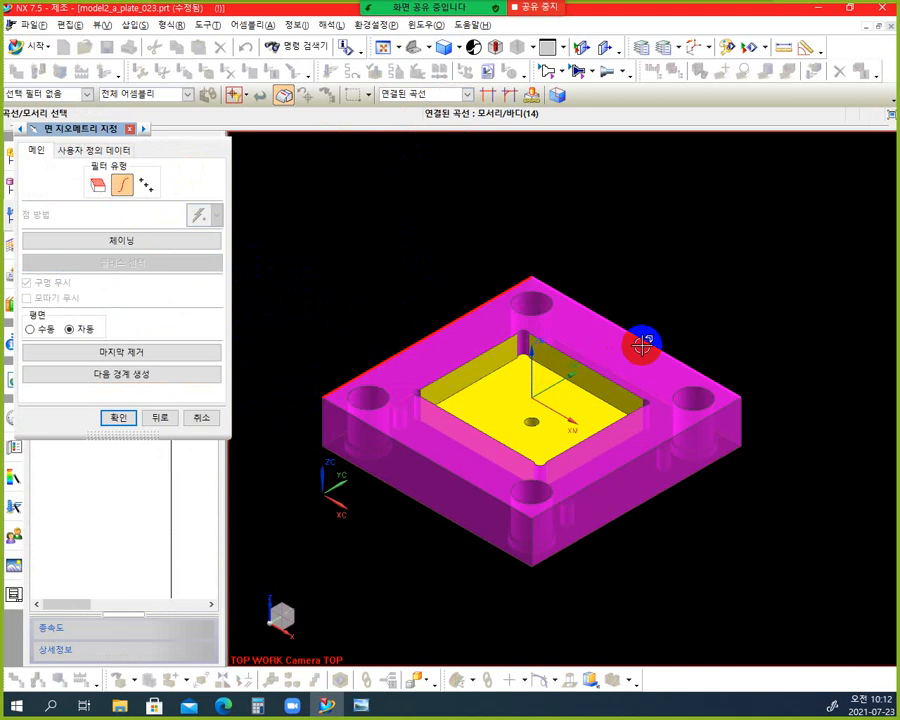
pyautogui.click(645, 342)
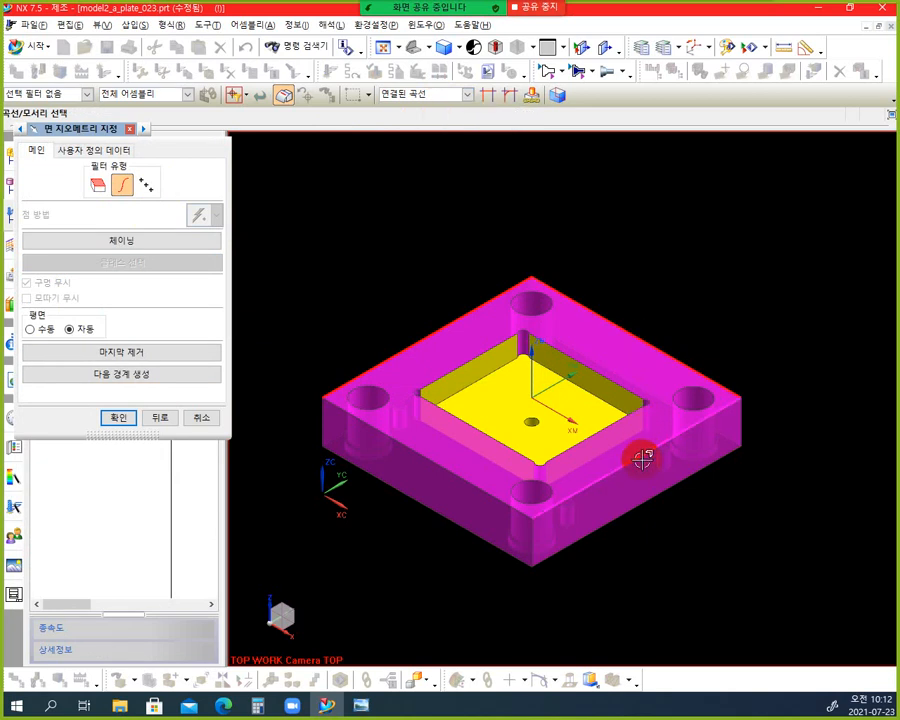
pyautogui.click(119, 418)
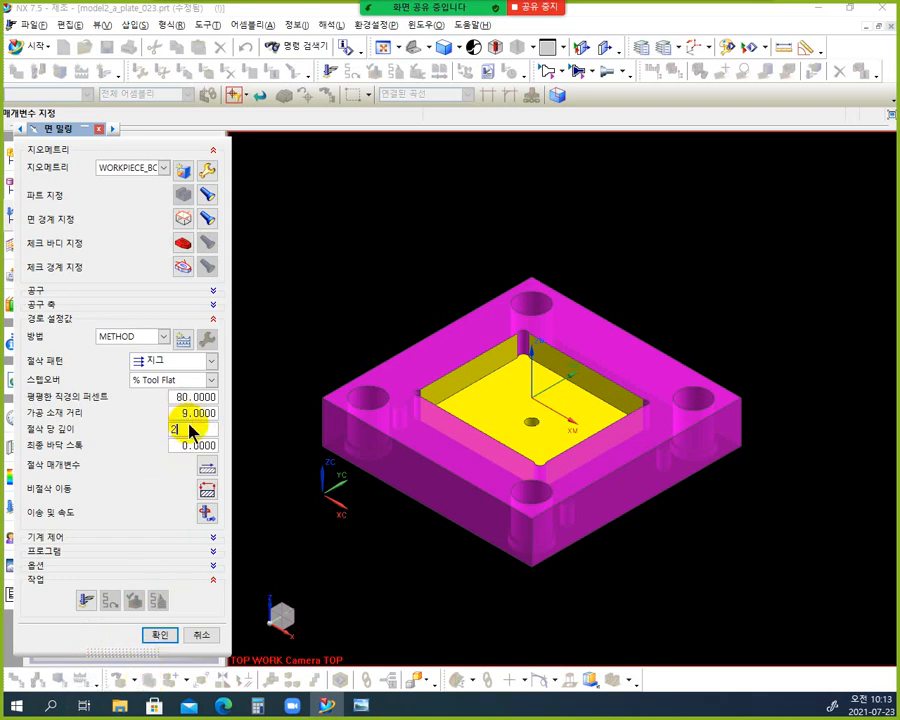
# Step: Generate the bottom face milling tool path with a depth per cut of 2 mm and simulate it in 2D Dynamic at animation speed 1
pyautogui.click(84, 602)
pyautogui.middleClick(82, 603)
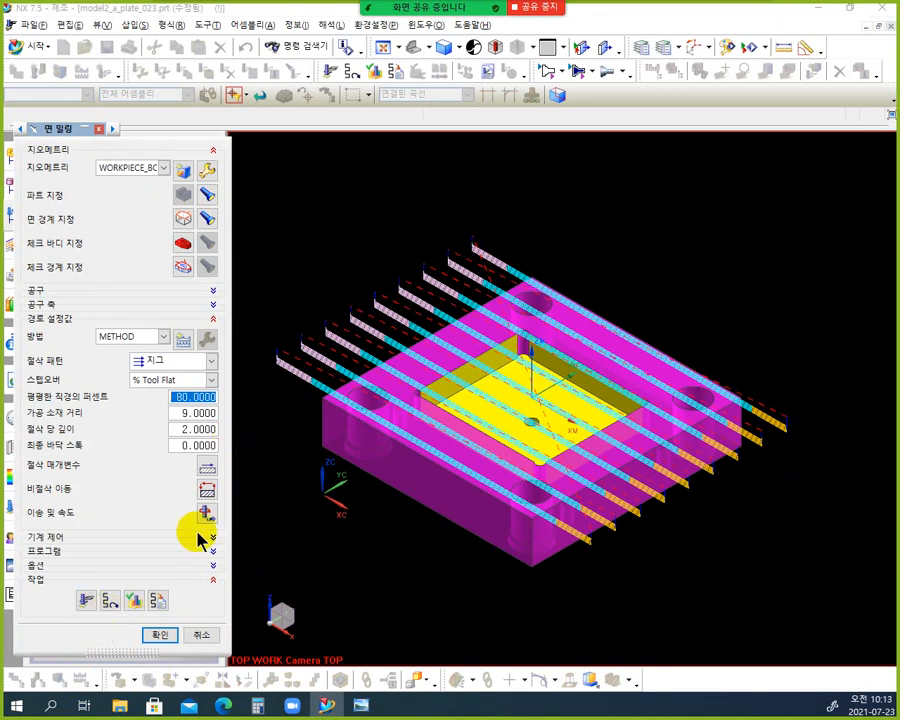
pyautogui.click(137, 602)
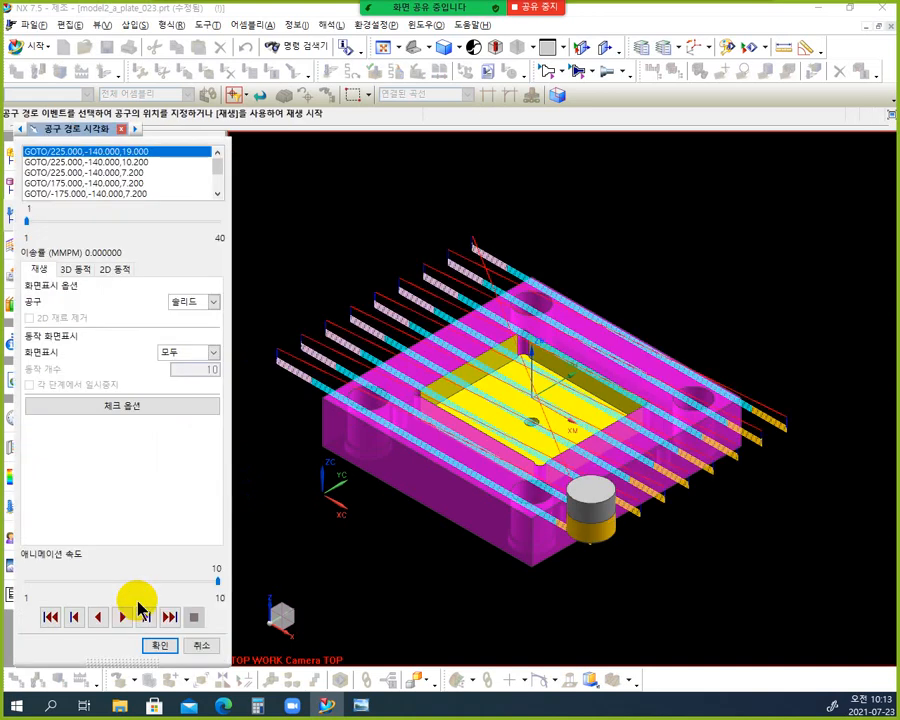
pyautogui.click(72, 269)
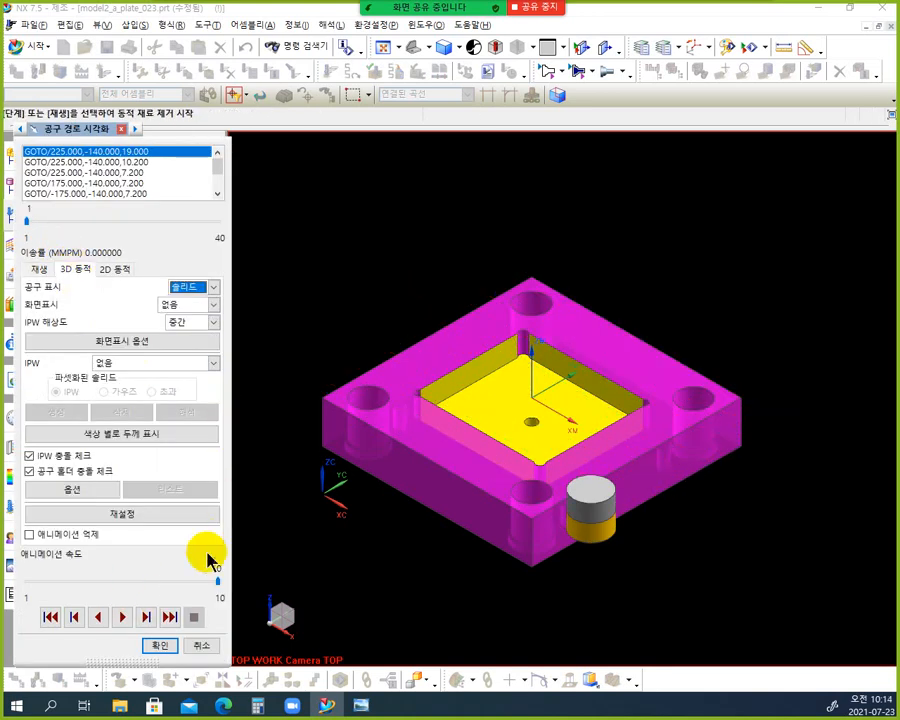
pyautogui.click(118, 270)
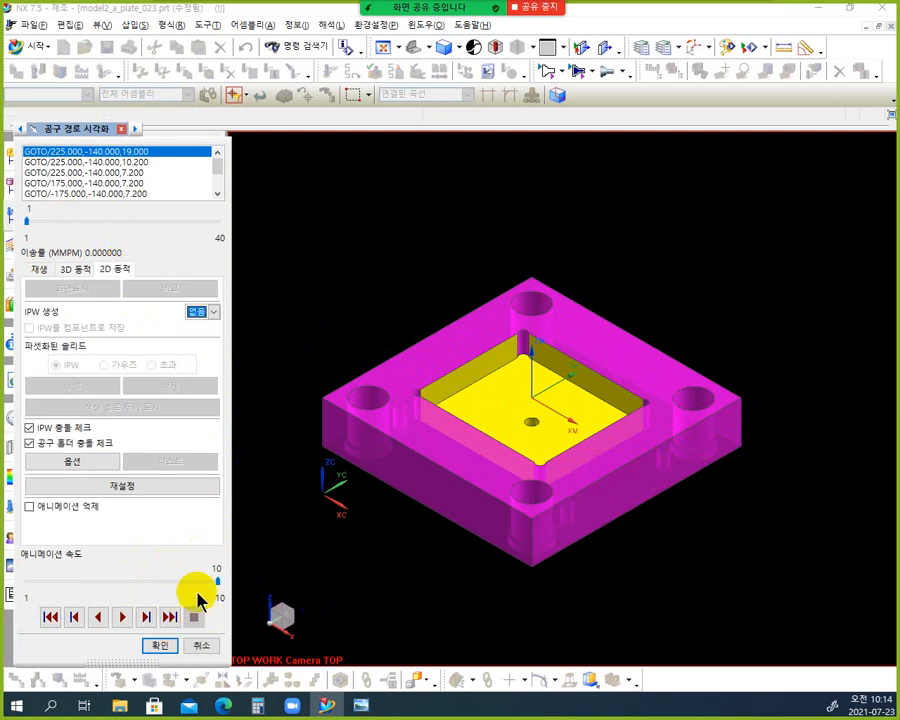
pyautogui.moveTo(218, 582); pyautogui.dragTo(30, 580)
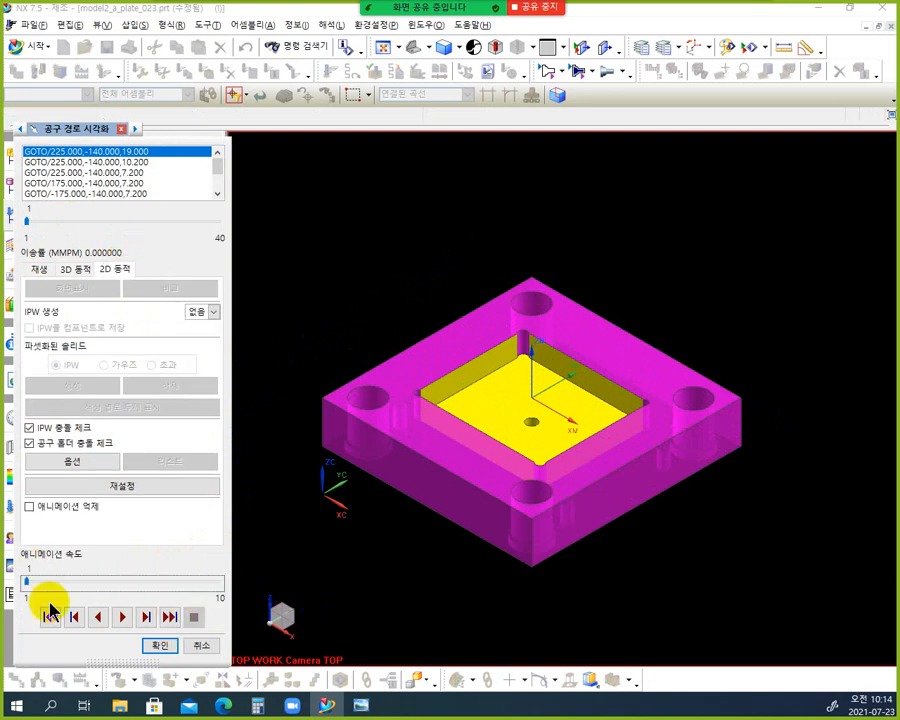
pyautogui.click(122, 618)
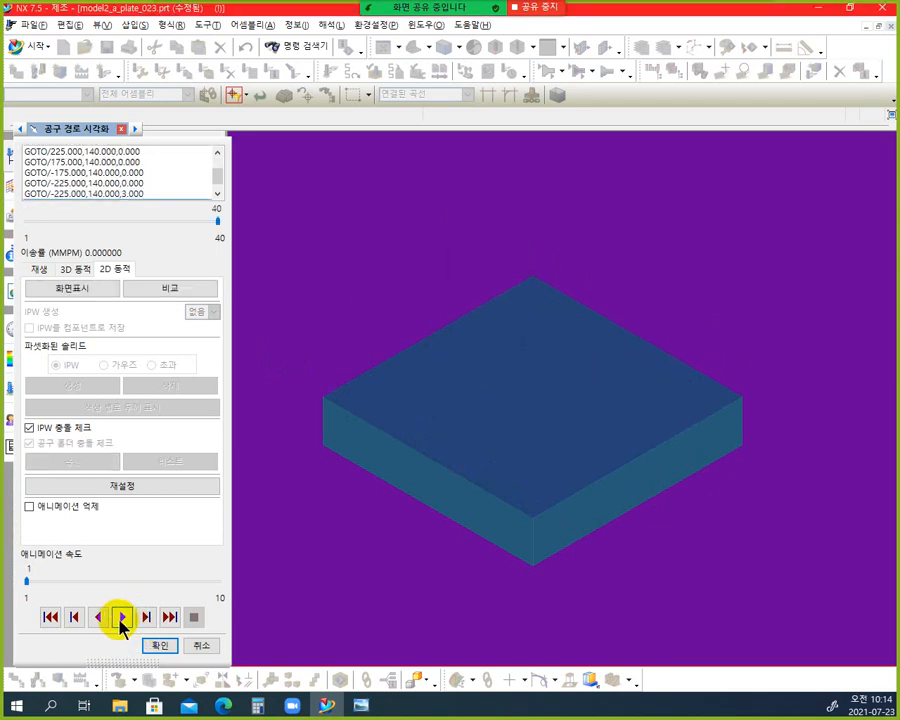
# Step: Simulate the bottom face milling in 3D Dynamic at animation speed 3, then close the verification and accept the operation
pyautogui.click(78, 268)
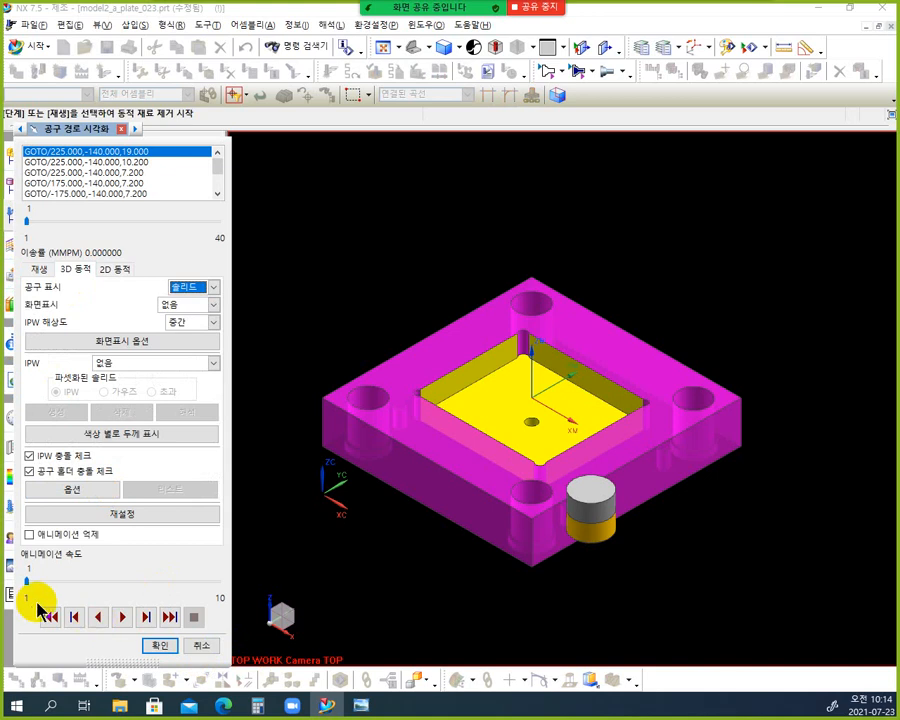
pyautogui.moveTo(28, 585); pyautogui.dragTo(70, 585)
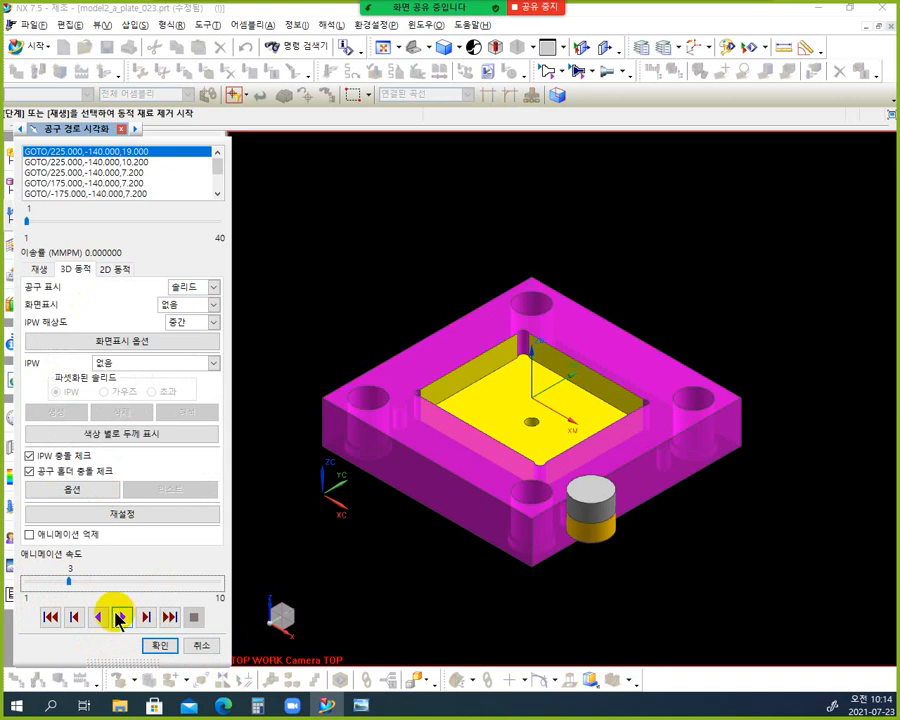
pyautogui.click(121, 617)
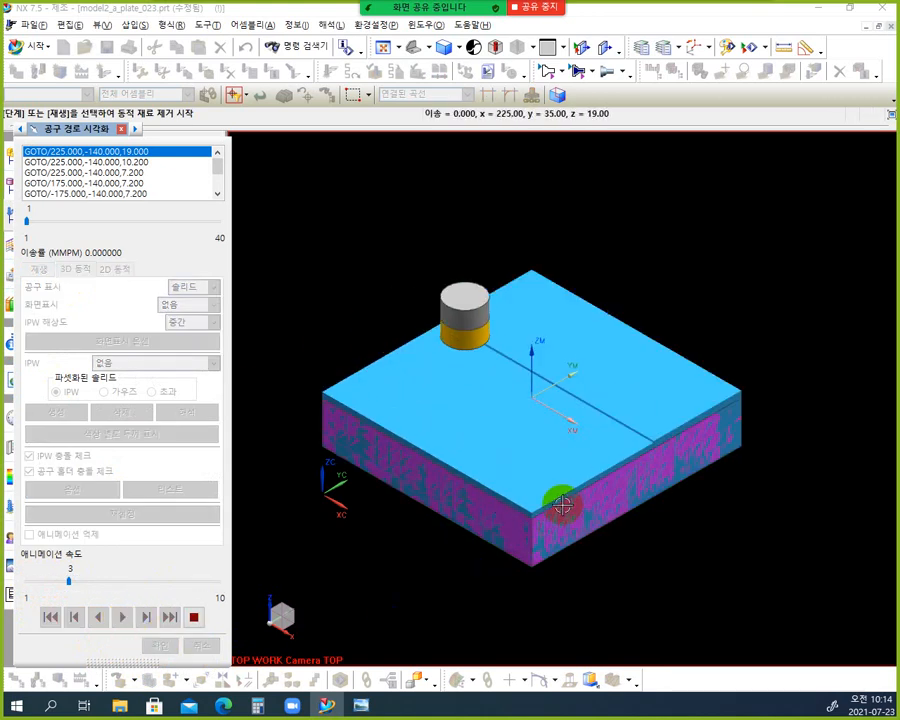
pyautogui.scroll(-4, 700, 447)
pyautogui.scroll(5, 704, 447)
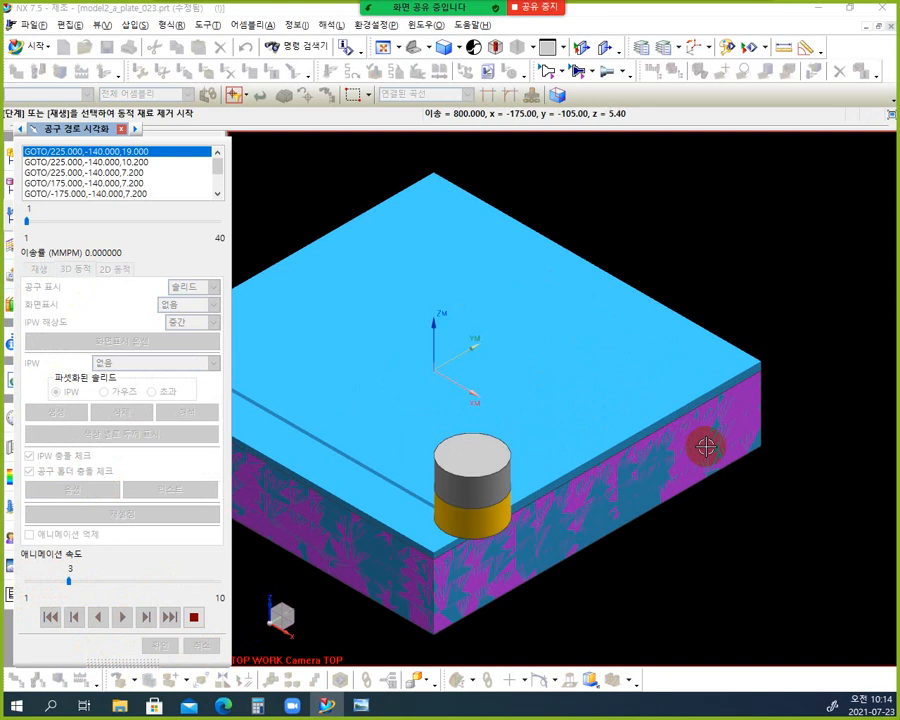
pyautogui.scroll(-3, 645, 510)
pyautogui.scroll(-2, 640, 508)
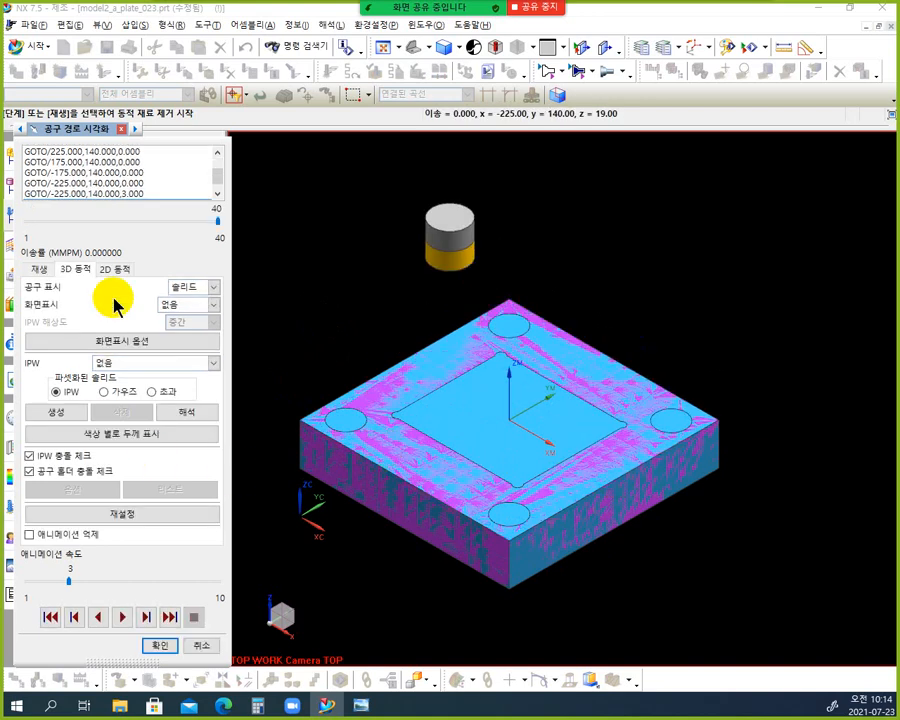
pyautogui.click(201, 645)
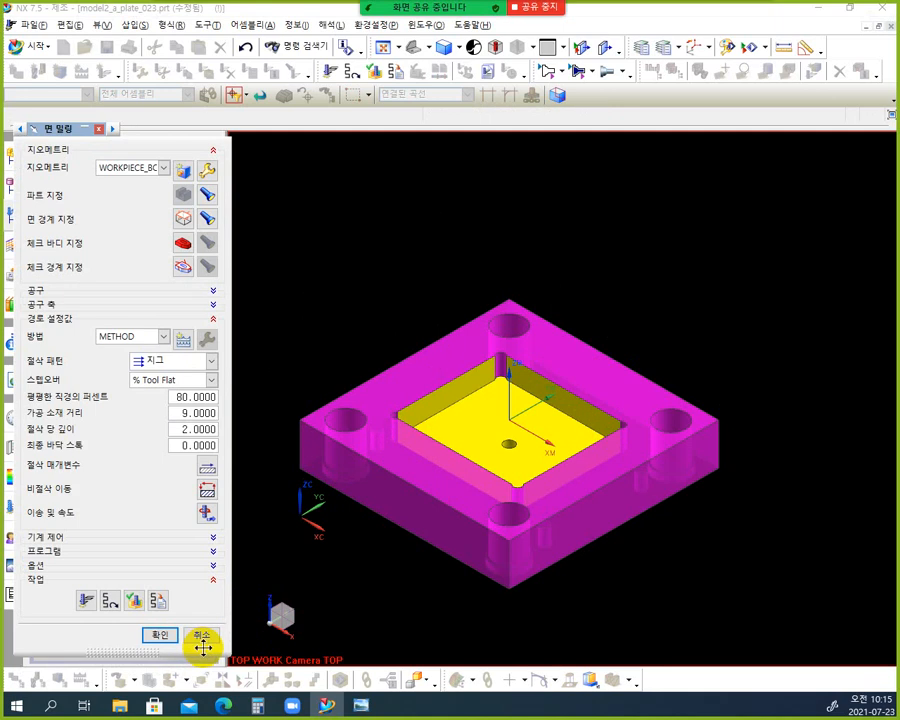
pyautogui.click(166, 636)
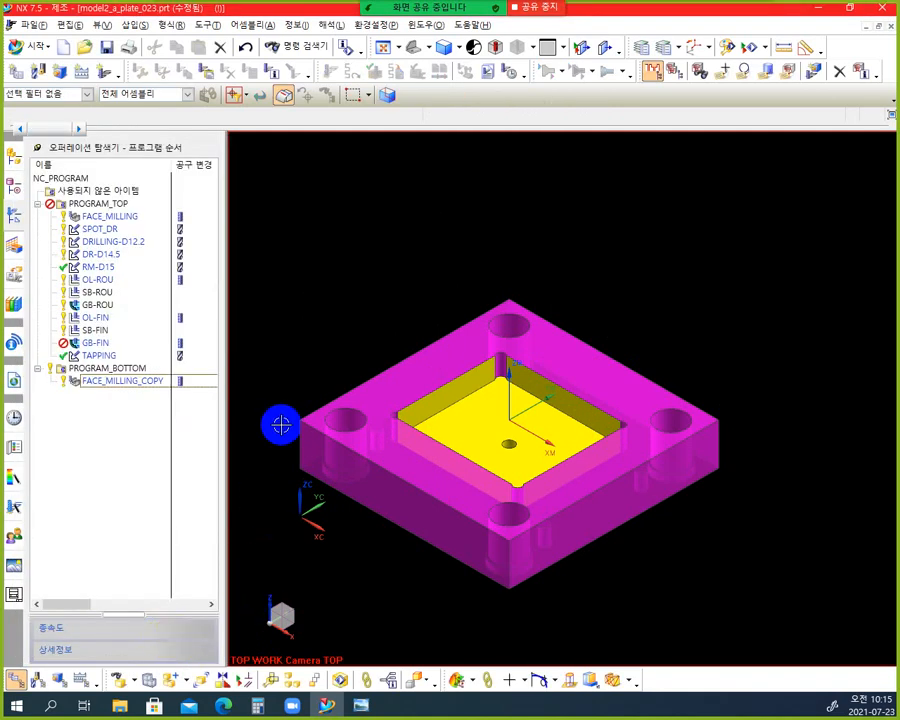
# Step: Start a new mill_planar operation with the PLANAR_MILL subtype, keeping the program tree in view
pyautogui.keyDown('shift'); pyautogui.moveTo(499, 437); pyautogui.dragTo(562, 394, button='middle'); pyautogui.keyUp('shift')
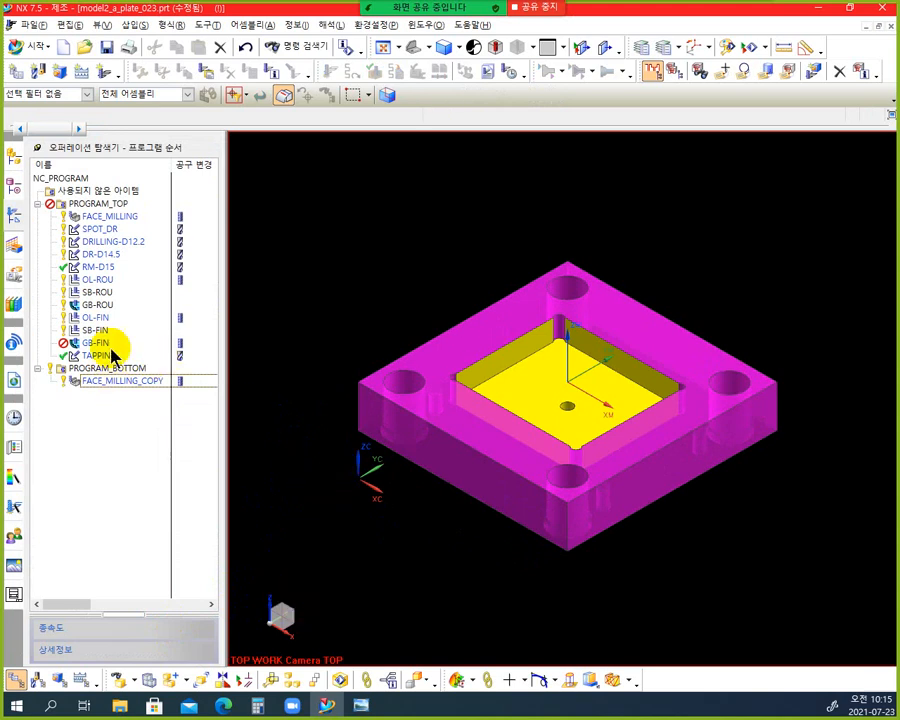
pyautogui.click(104, 79)
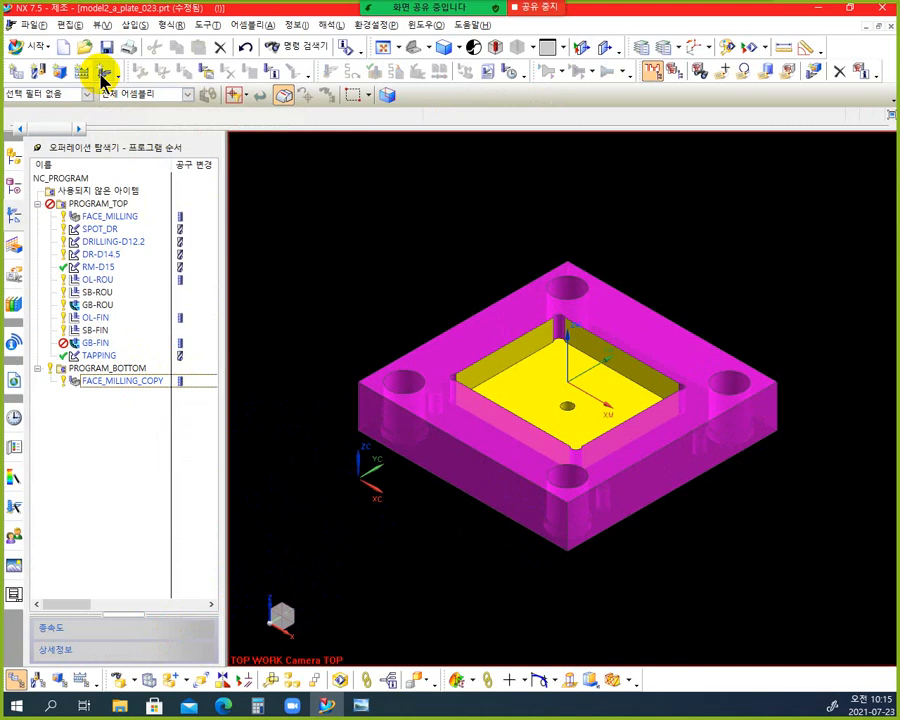
pyautogui.click(104, 77)
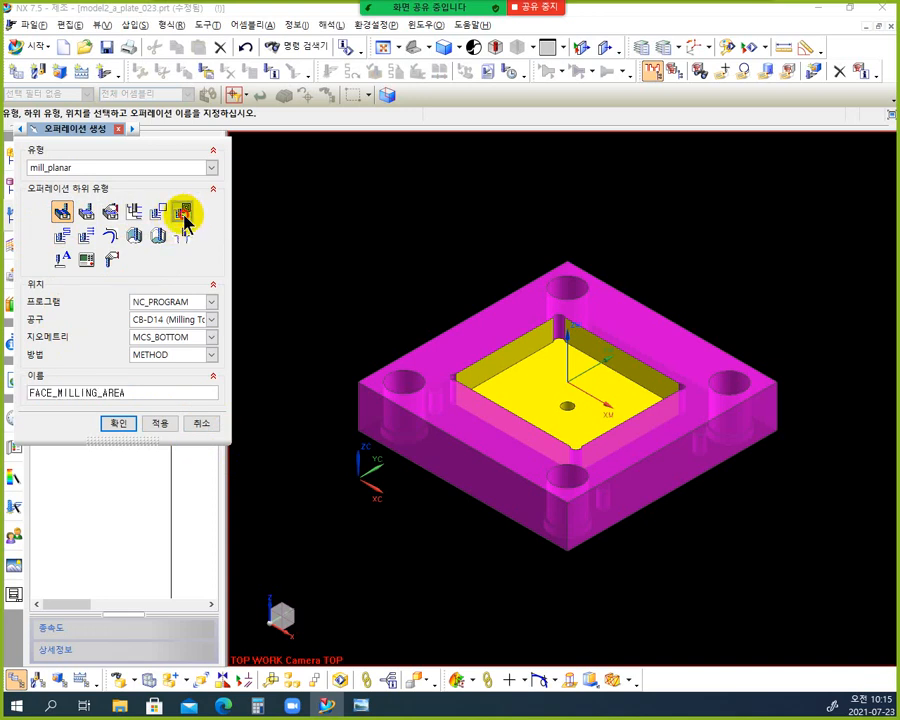
pyautogui.click(185, 216)
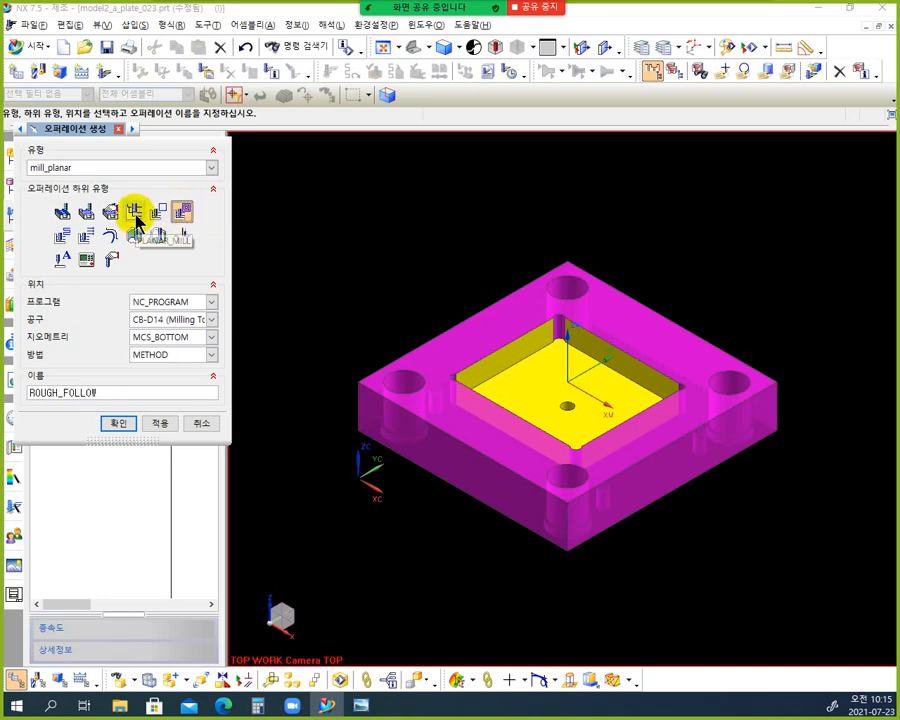
pyautogui.click(136, 214)
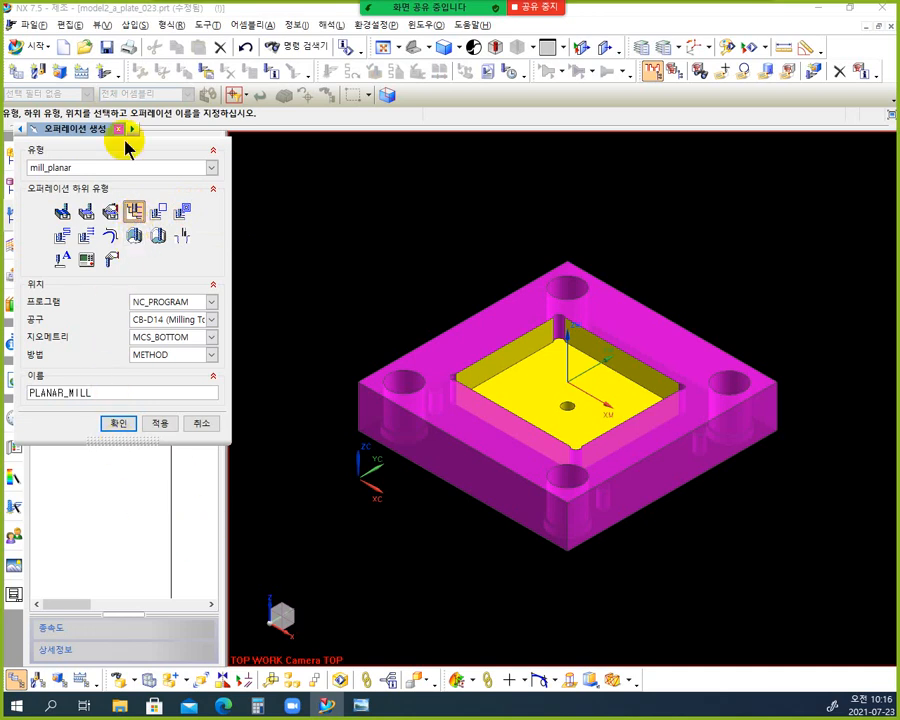
pyautogui.moveTo(84, 129); pyautogui.dragTo(342, 137)
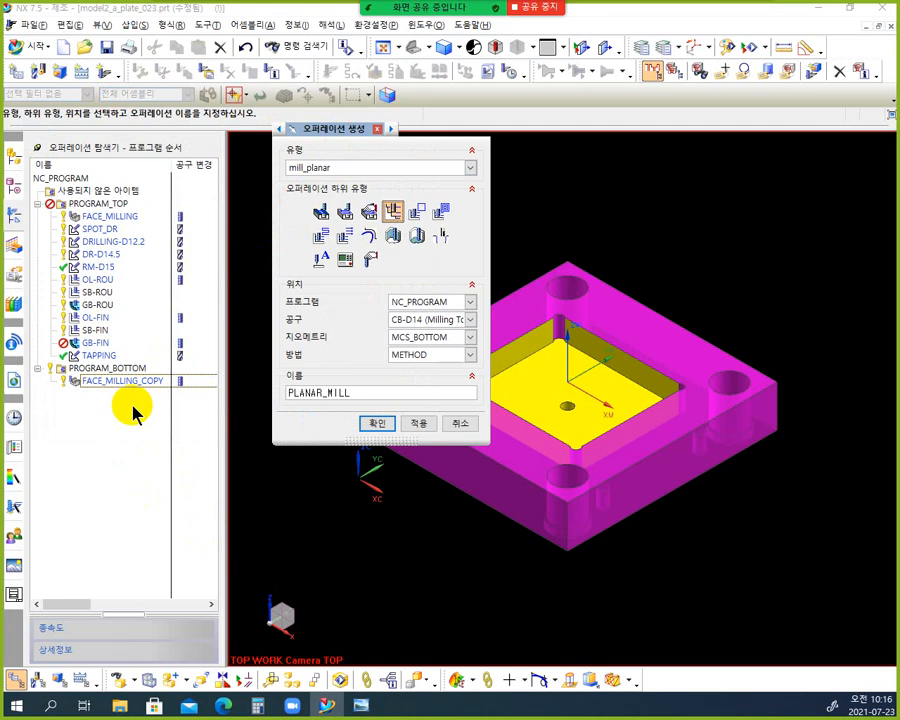
# Step: Create the planar mill operation as RP-ROU in PROGRAM_BOTTOM, using tool FEM-D10 and geometry WORKPIECE_BOTTOM
pyautogui.click(471, 302)
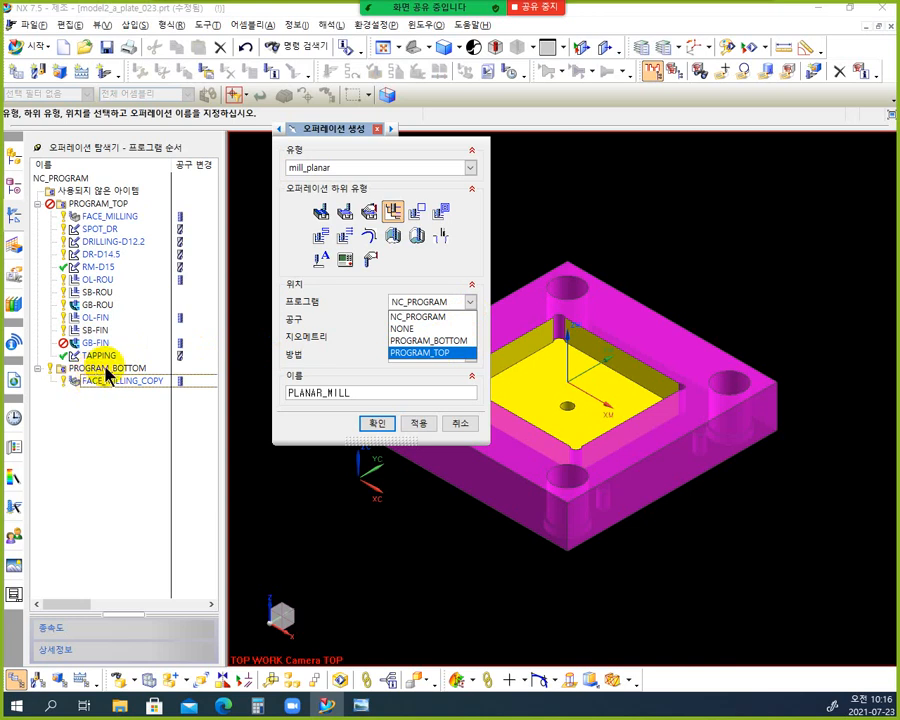
pyautogui.click(424, 341)
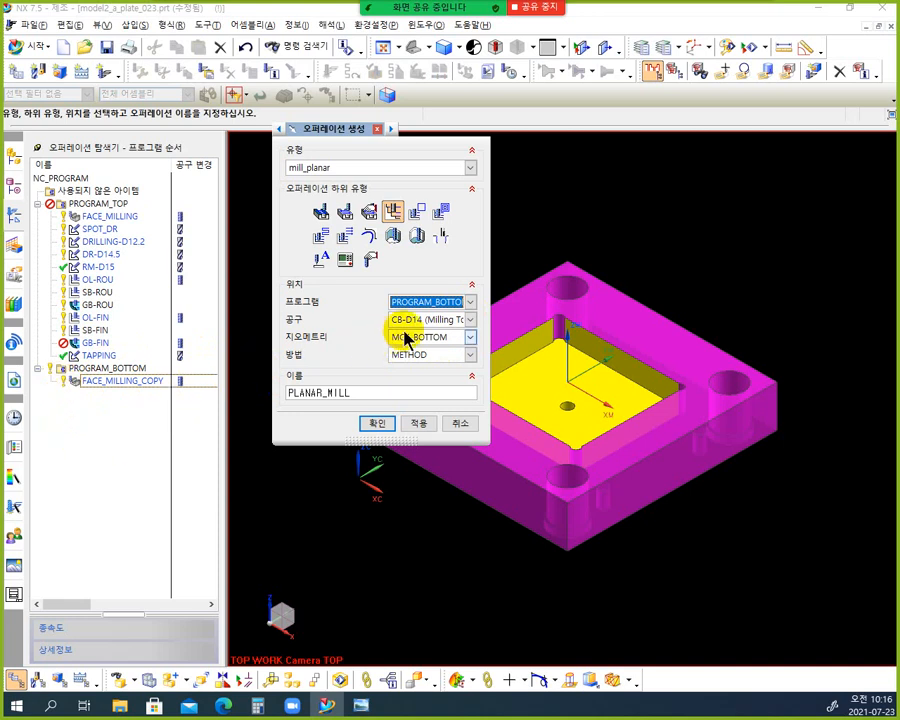
pyautogui.click(470, 320)
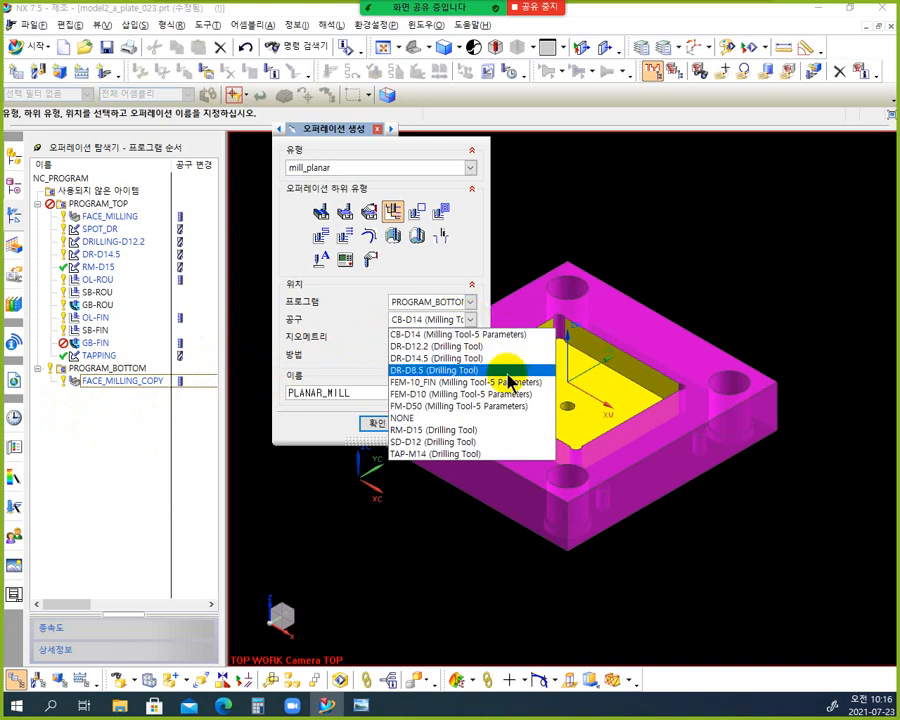
pyautogui.click(430, 395)
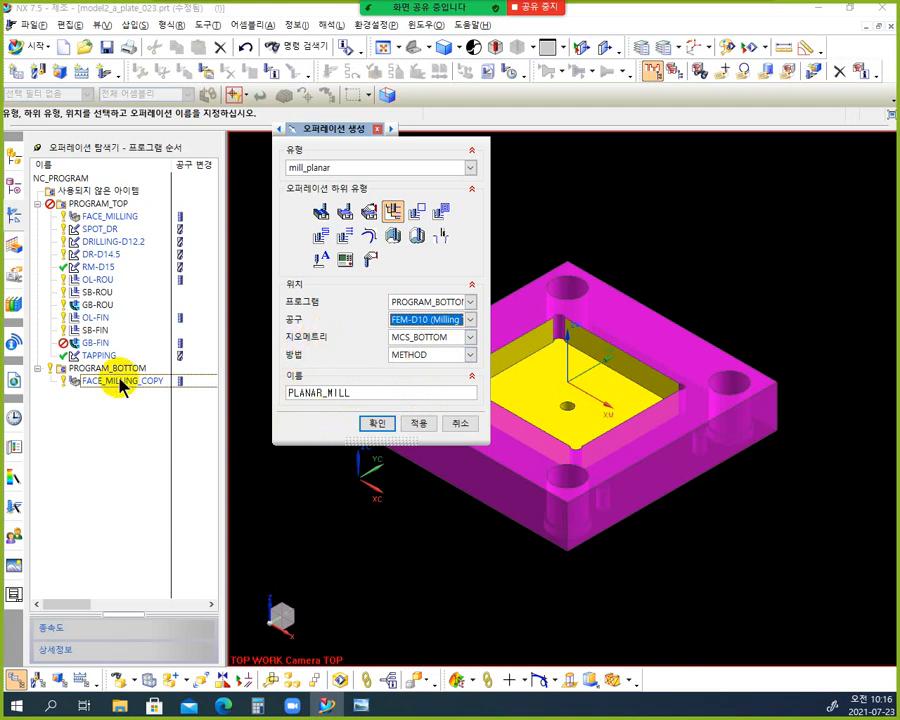
pyautogui.click(470, 339)
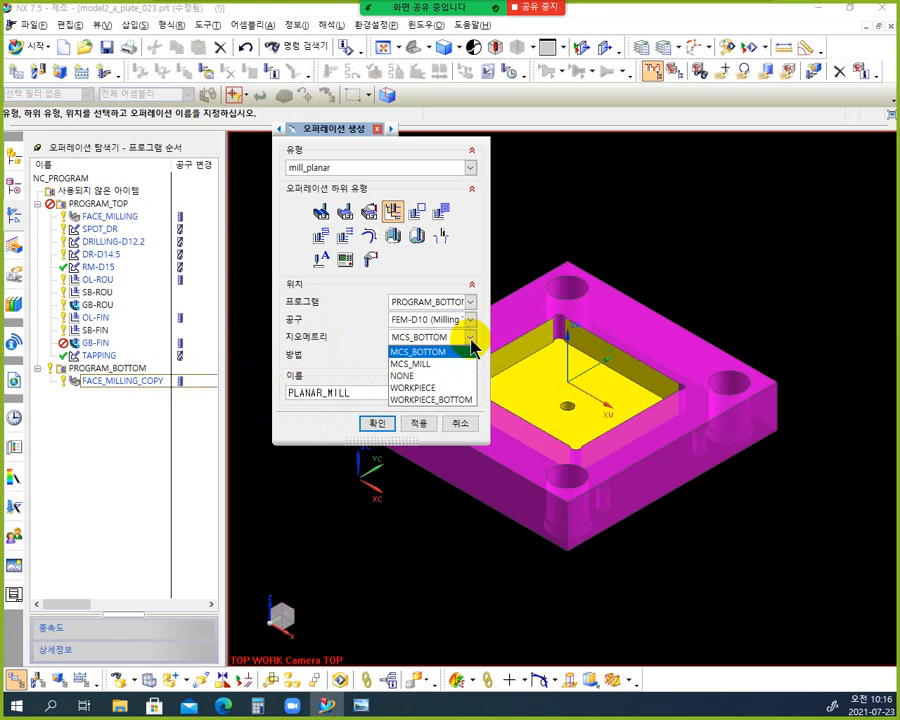
pyautogui.click(455, 401)
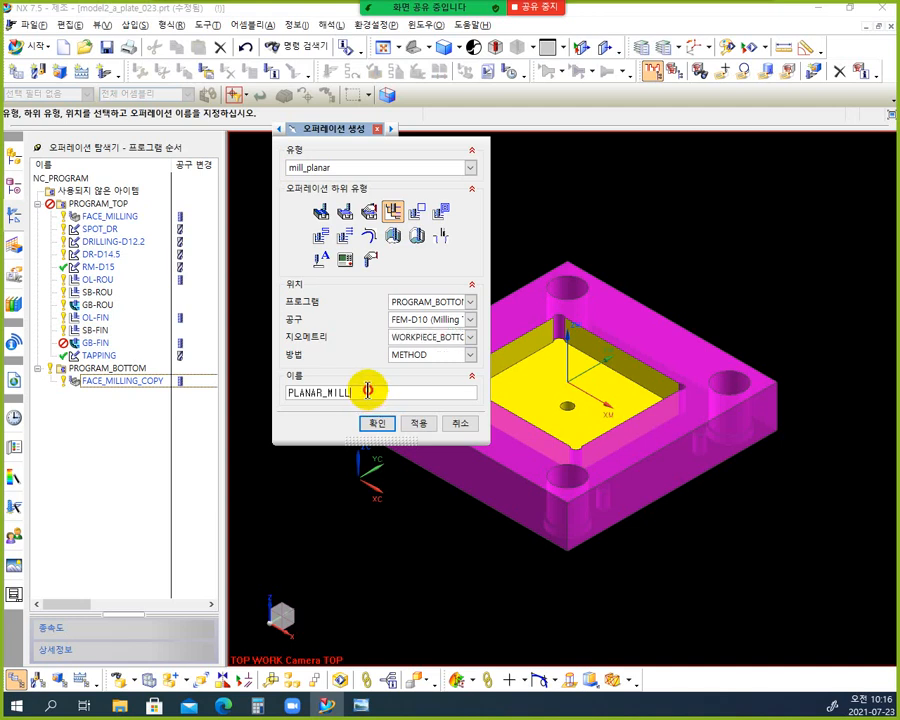
pyautogui.doubleClick(368, 391)
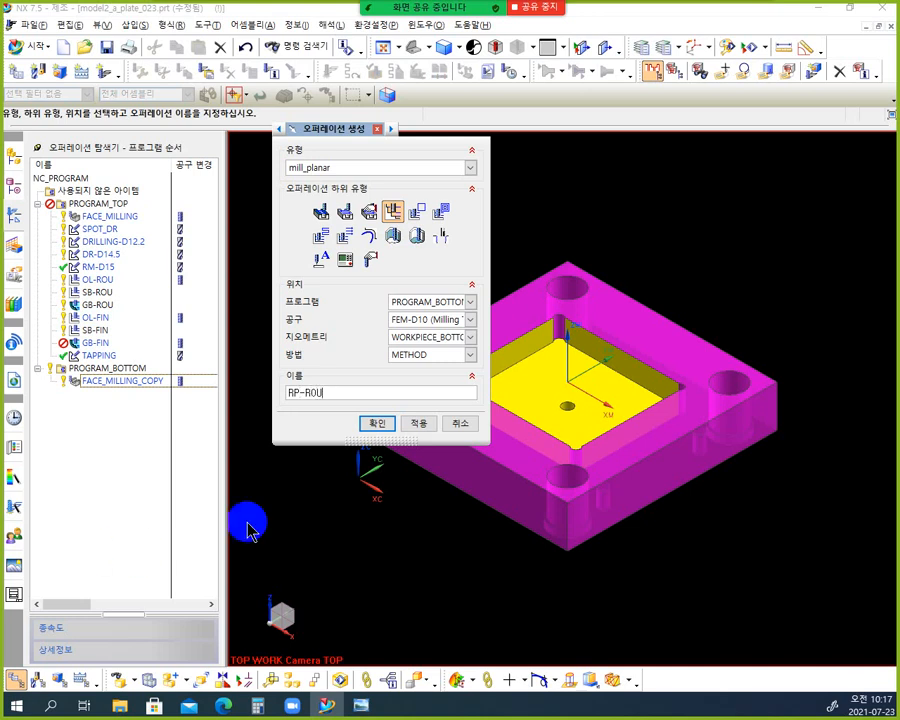
pyautogui.click(377, 423)
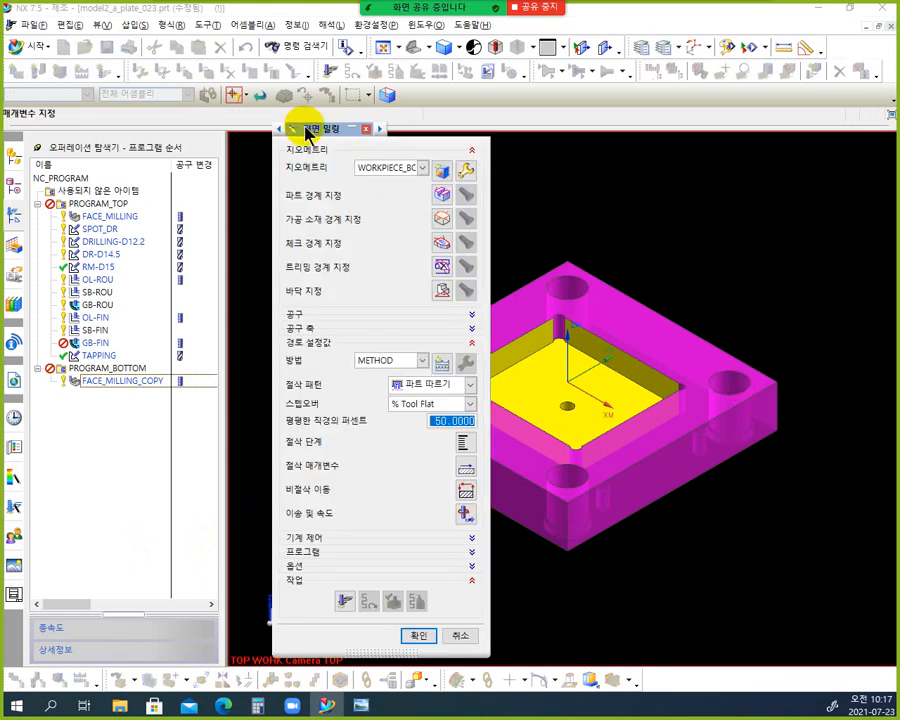
# Step: Define the blank boundary of the RP-ROU operation from the pocket's floor face, with holes ignored
pyautogui.moveTo(306, 130); pyautogui.dragTo(126, 122)
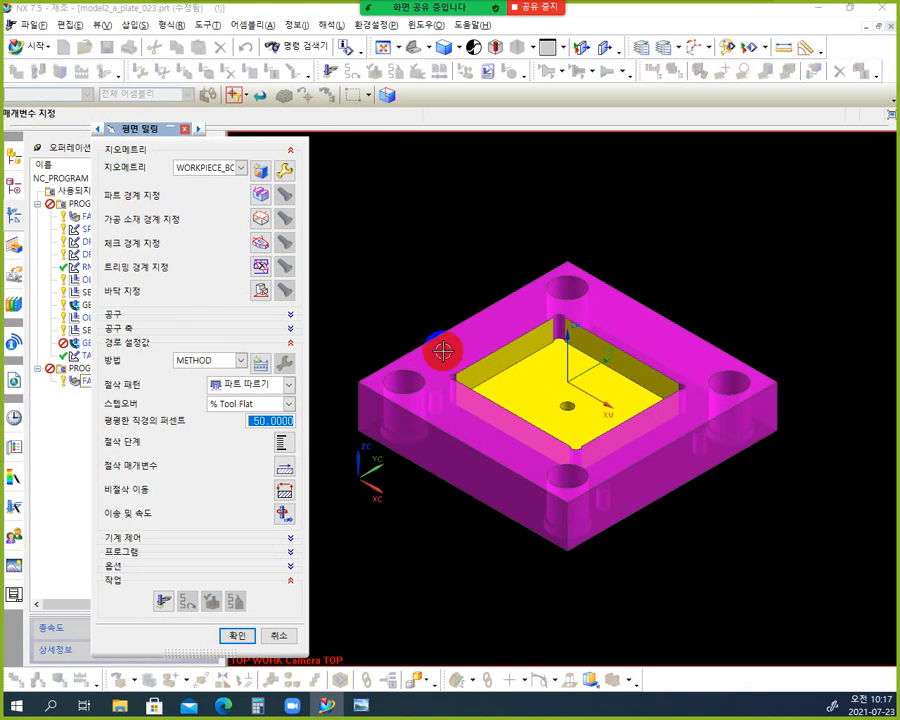
pyautogui.click(261, 219)
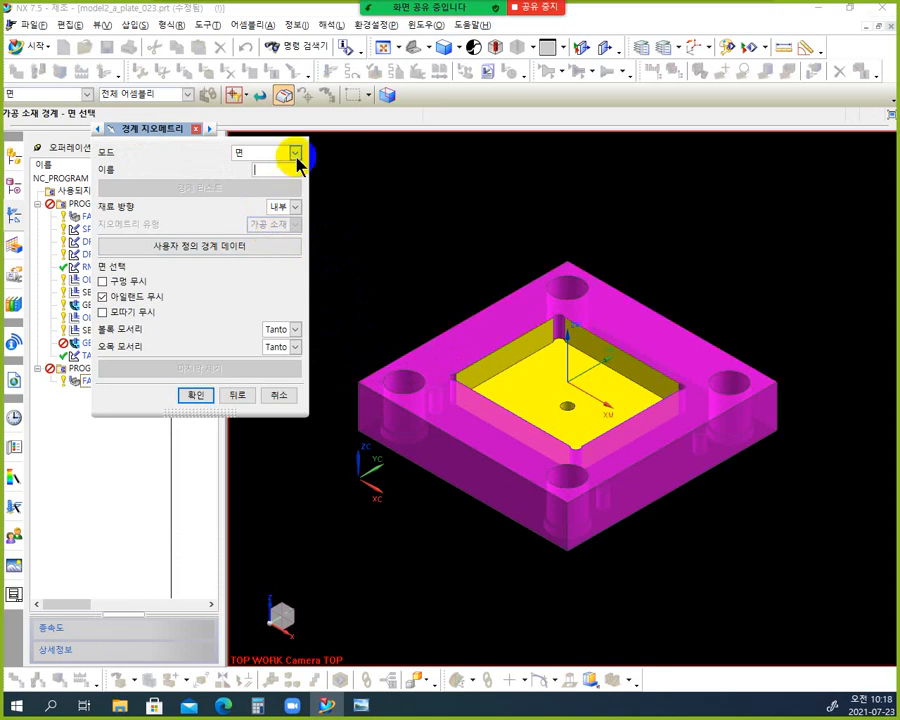
pyautogui.click(540, 382)
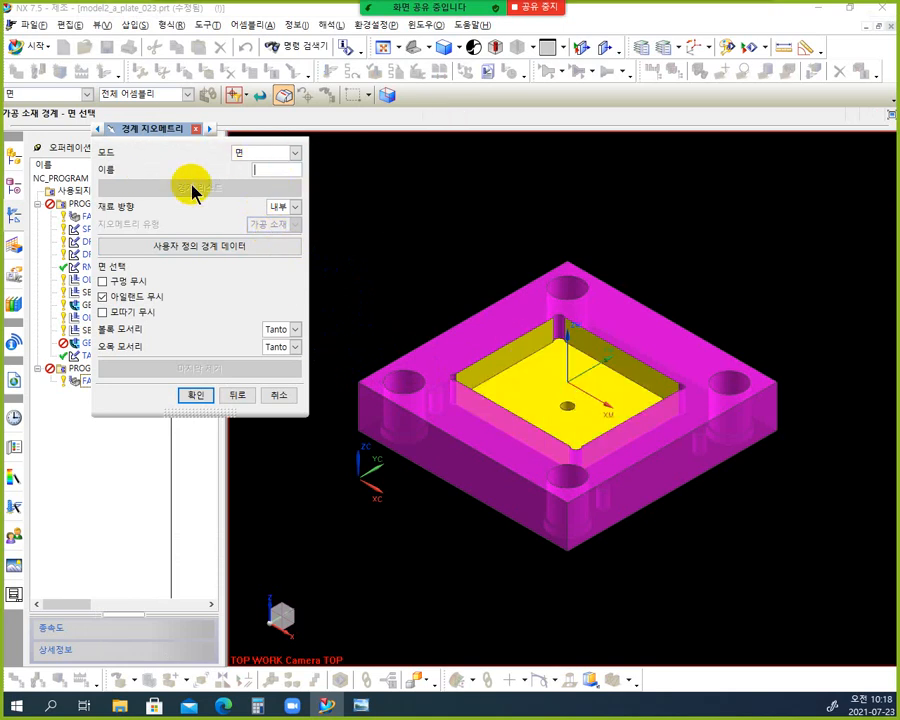
pyautogui.click(116, 281)
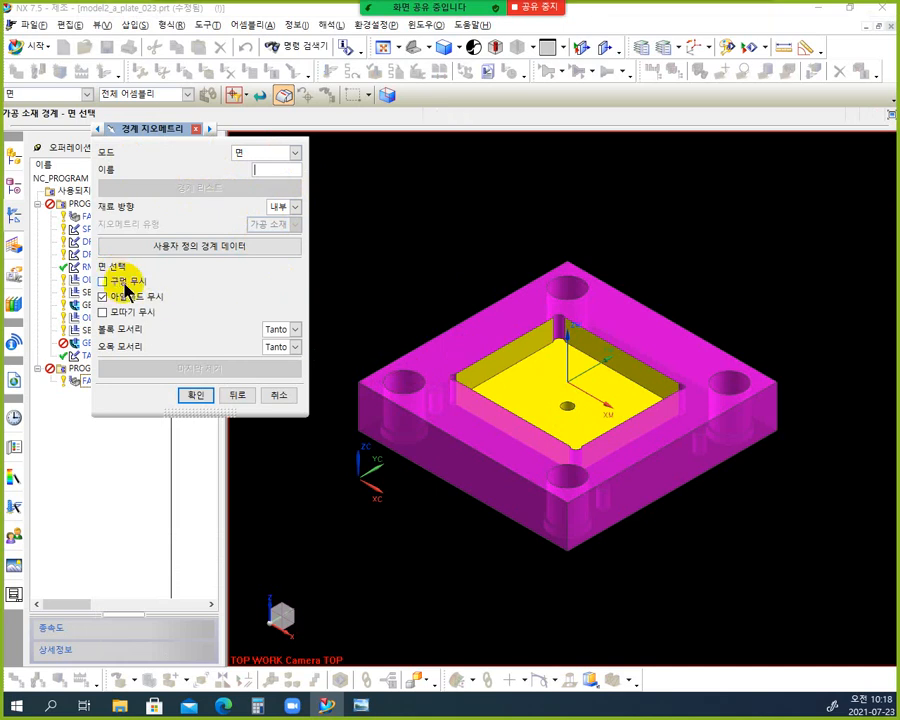
pyautogui.click(522, 402)
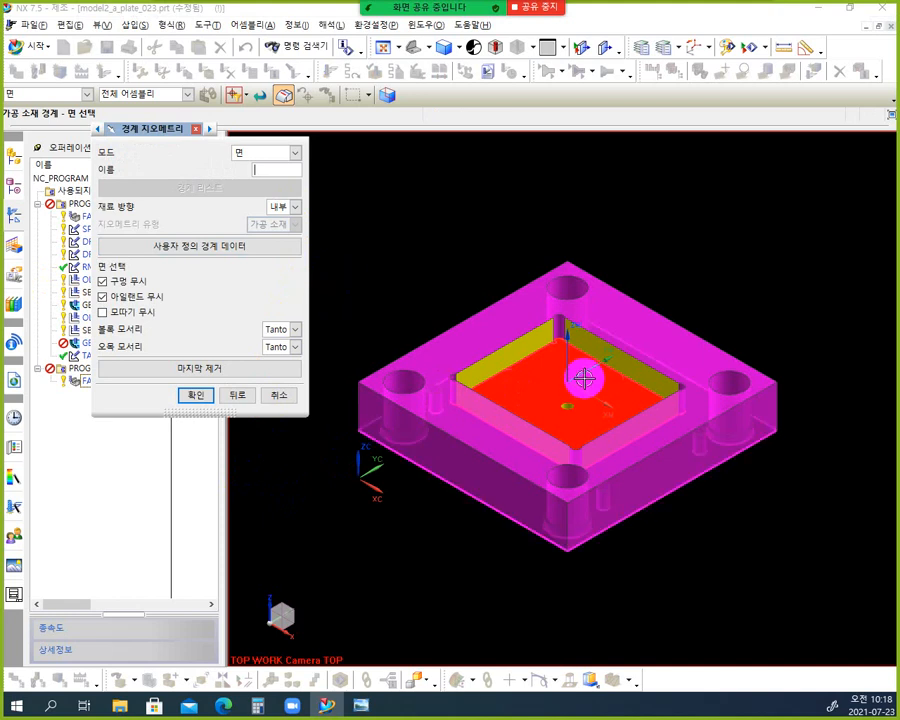
pyautogui.moveTo(583, 374)
pyautogui.mouseDown(button='middle')
pyautogui.moveTo(561, 440)
pyautogui.moveTo(569, 381)
pyautogui.mouseUp(button='middle')
pyautogui.scroll(5, 569, 381)
pyautogui.scroll(-3, 552, 360)
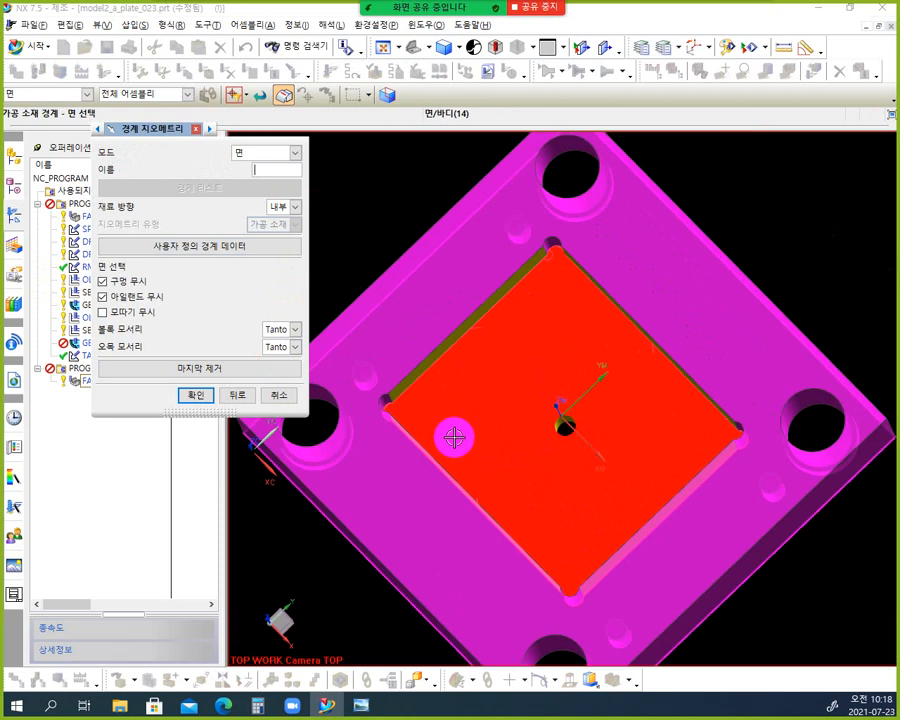
pyautogui.moveTo(477, 413); pyautogui.dragTo(408, 352, button='middle')
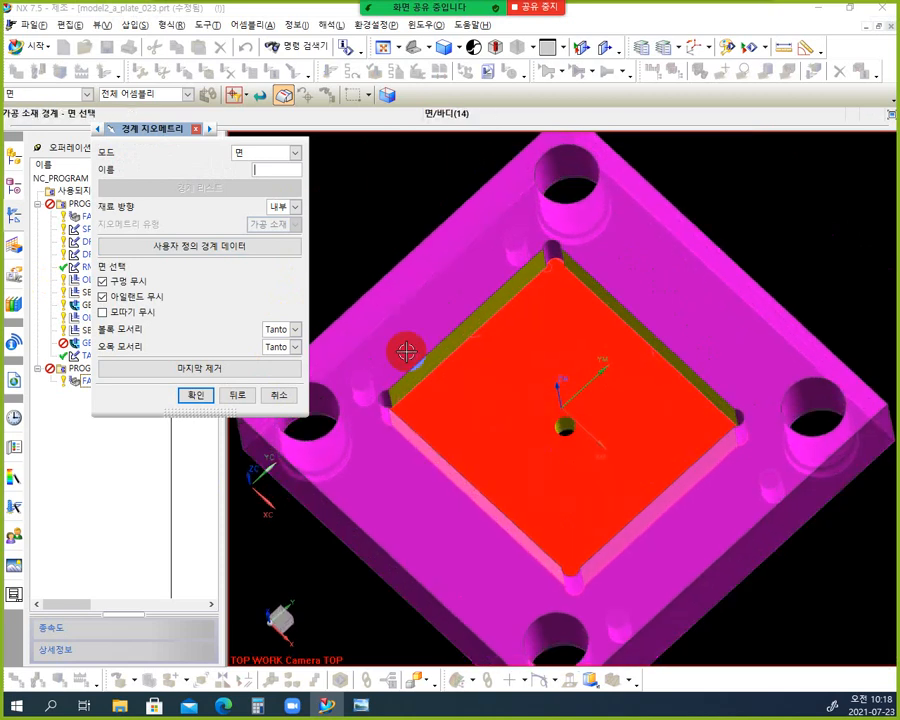
pyautogui.click(199, 395)
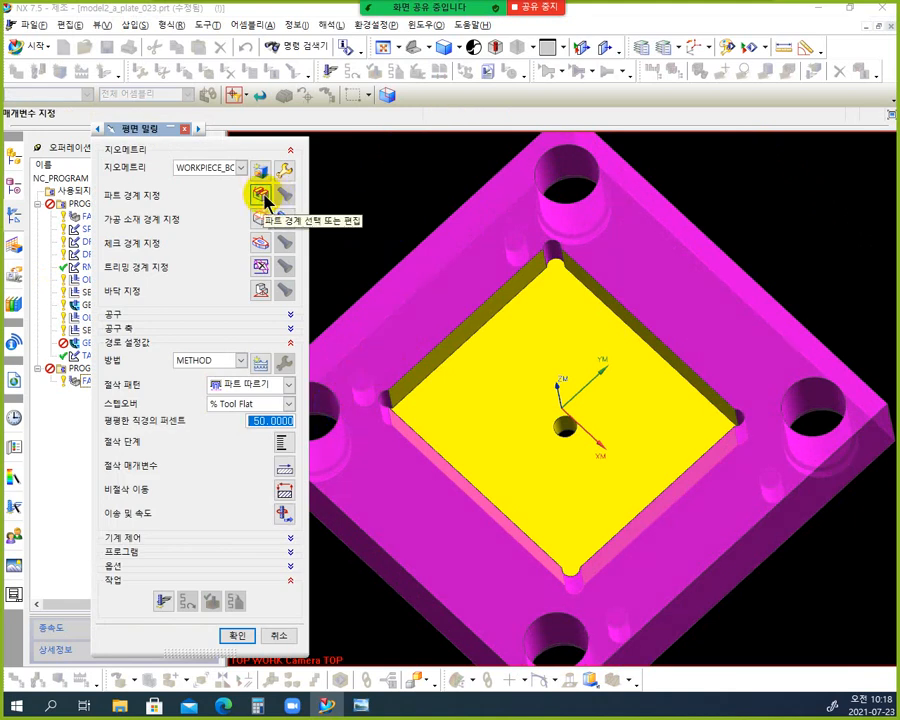
# Step: Select the plate face surrounding the pocket as the part boundary of the RP-ROU operation, with islands ignored
pyautogui.click(263, 196)
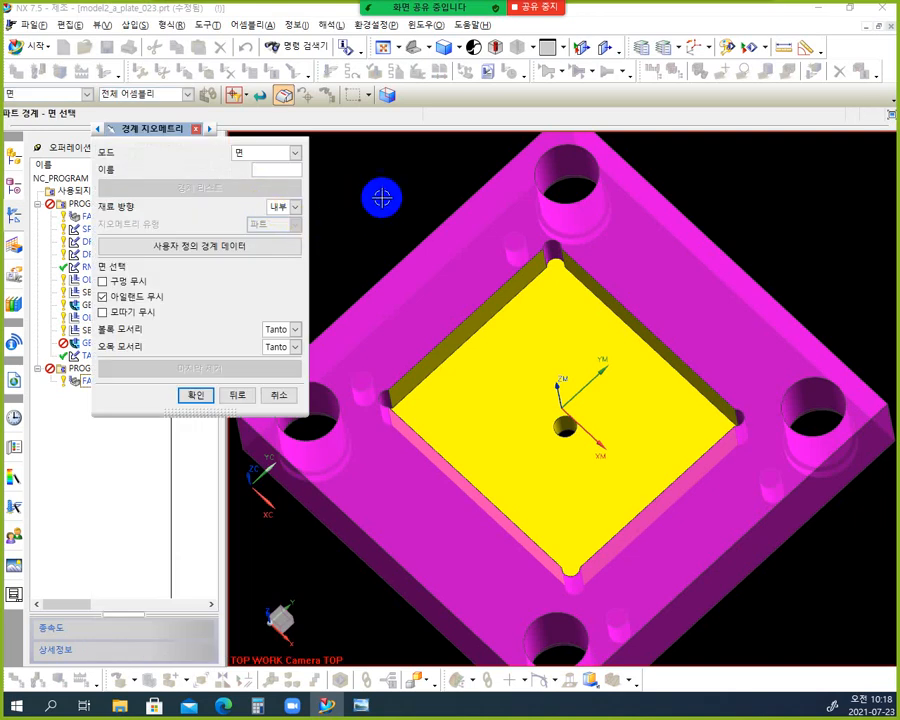
pyautogui.moveTo(380, 194); pyautogui.dragTo(394, 158, button='middle')
pyautogui.click(606, 243)
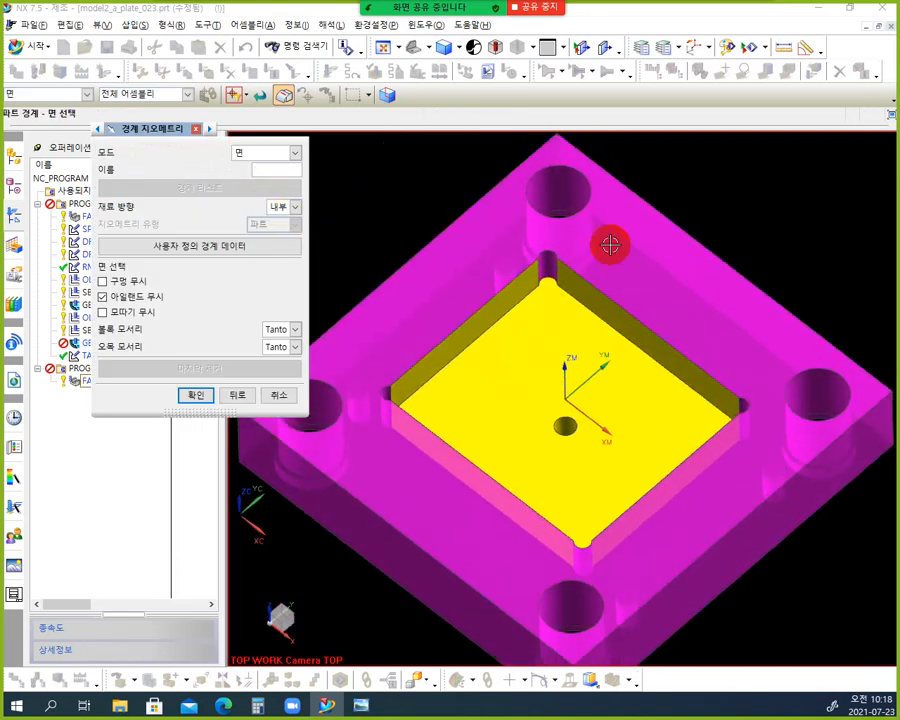
pyautogui.click(560, 438)
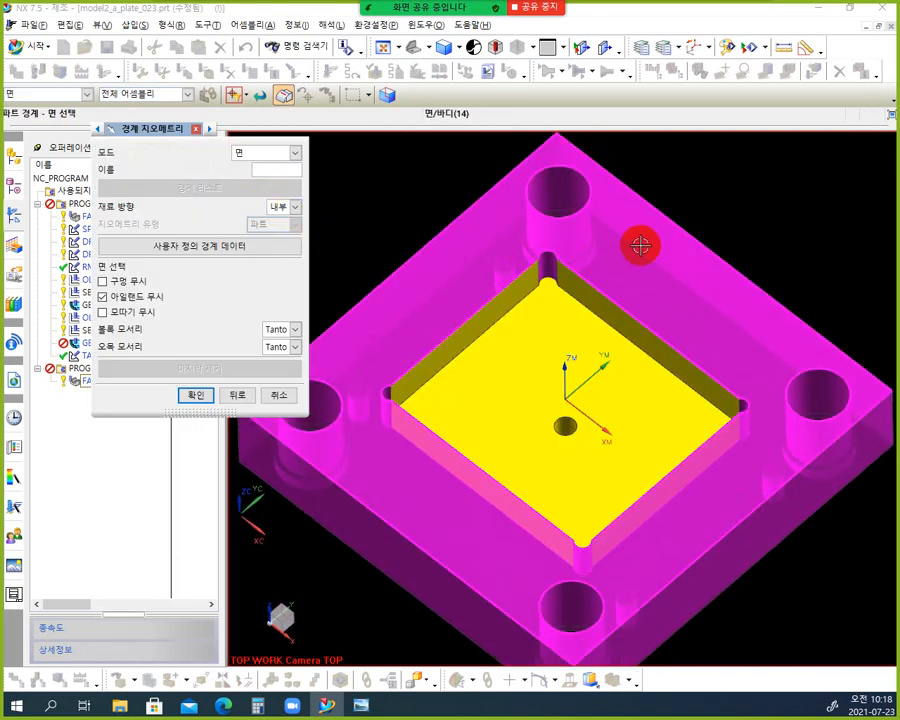
pyautogui.click(640, 248)
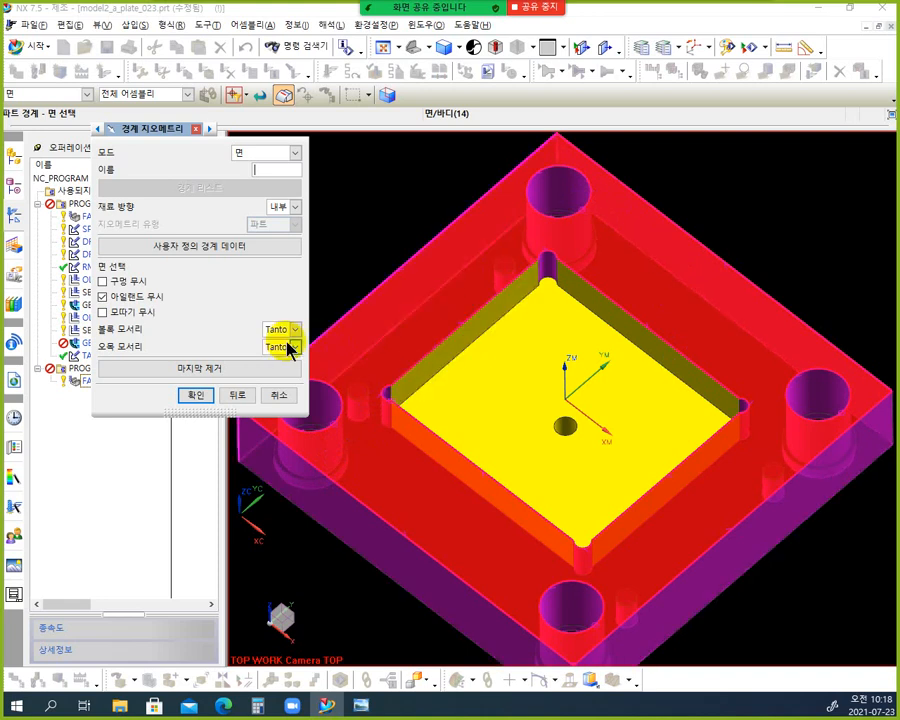
# Step: Turn on ignoring holes, set the material side to outside (외부) and accept the part boundary
pyautogui.click(122, 283)
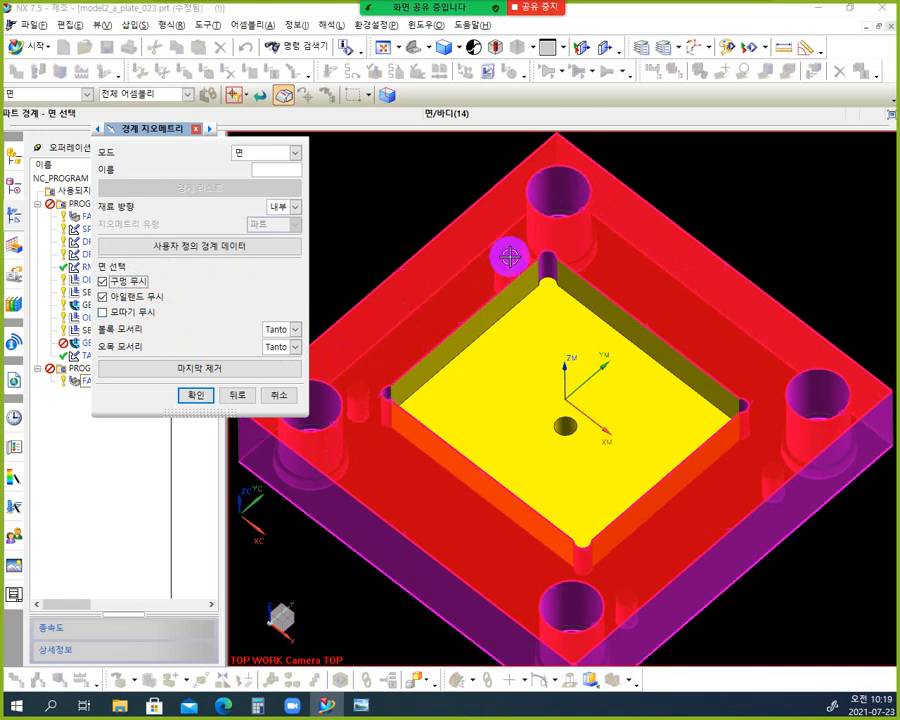
pyautogui.click(668, 407)
pyautogui.click(289, 208)
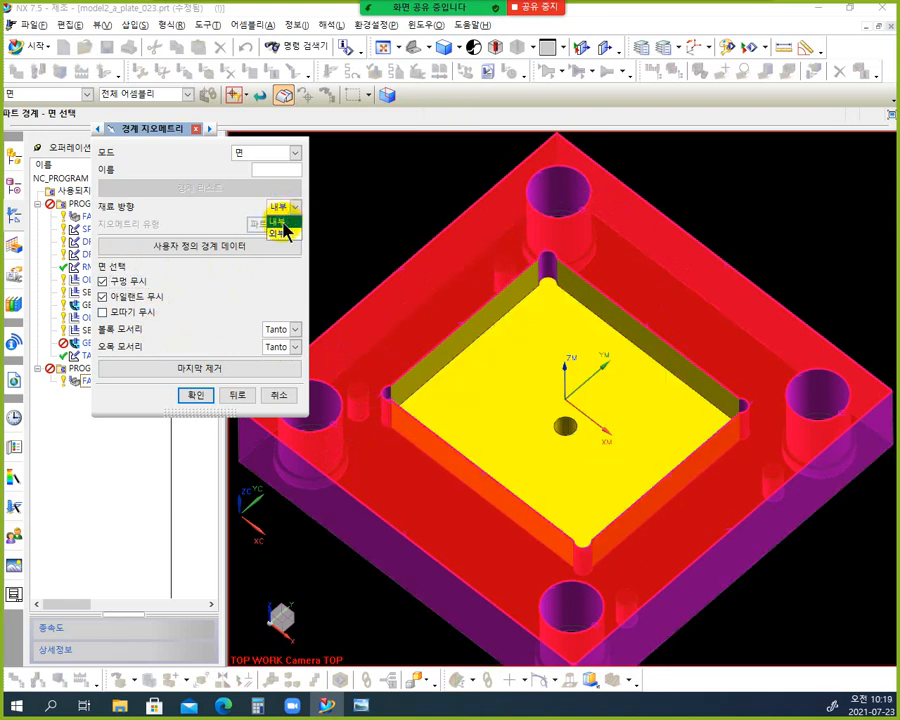
pyautogui.click(285, 235)
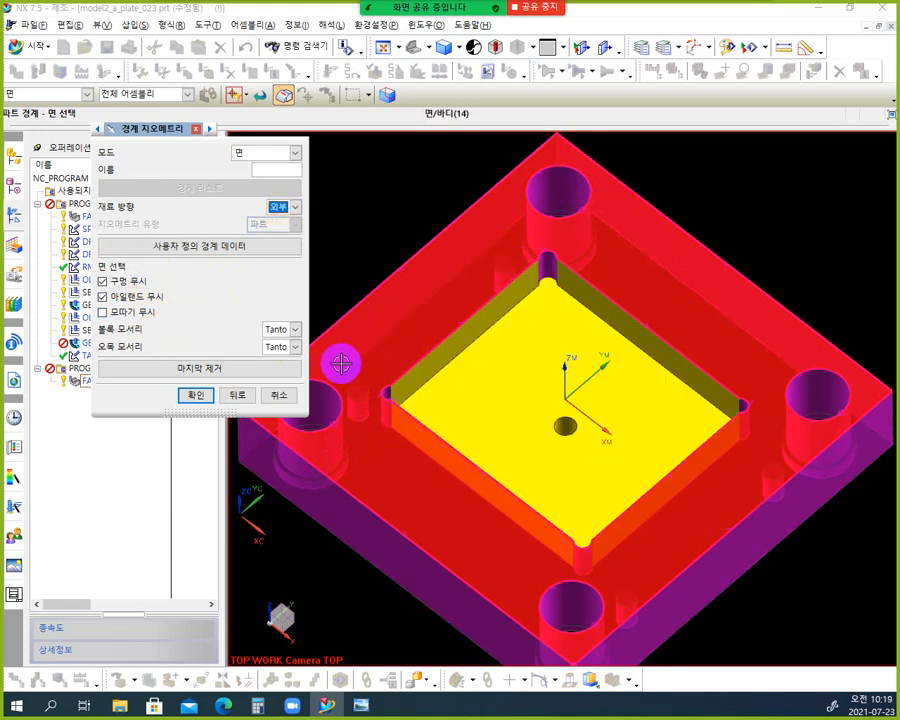
pyautogui.click(196, 395)
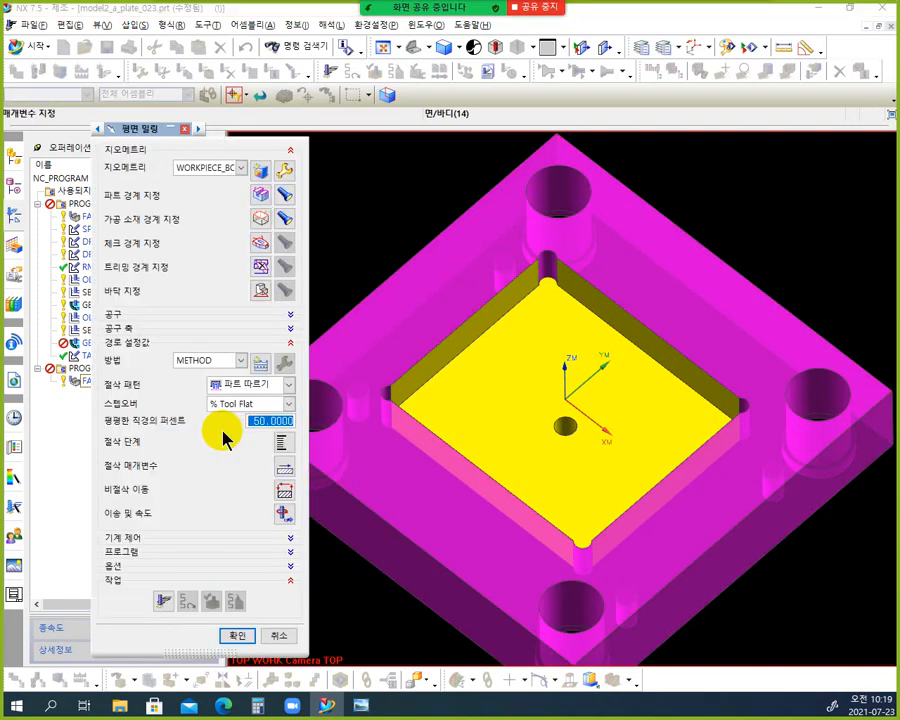
# Step: Specify the floor plane of the operation on the pocket's floor face with a 0 mm offset
pyautogui.click(260, 291)
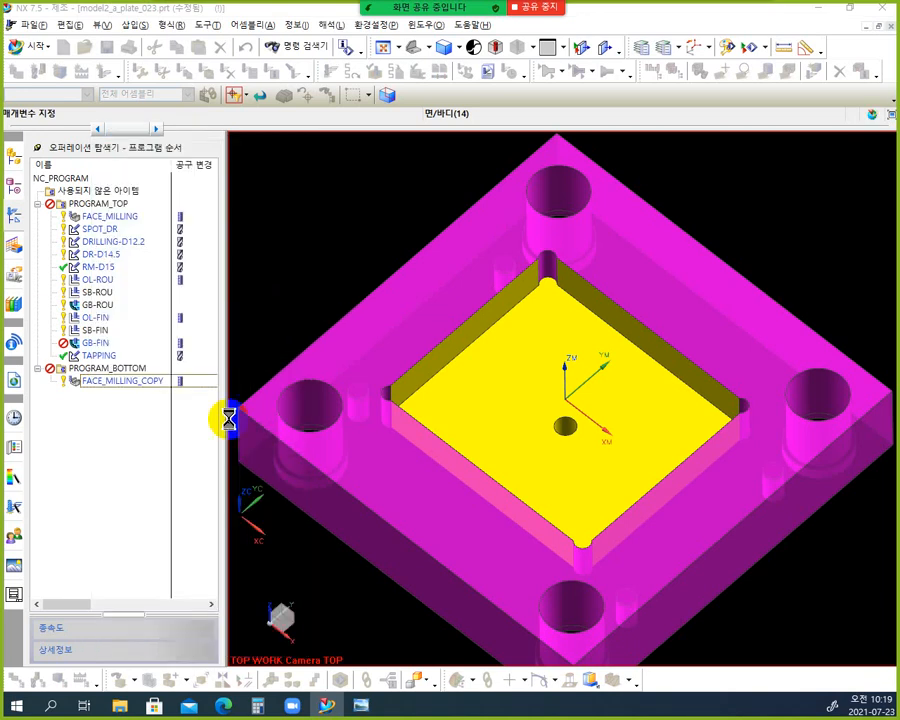
pyautogui.click(525, 358)
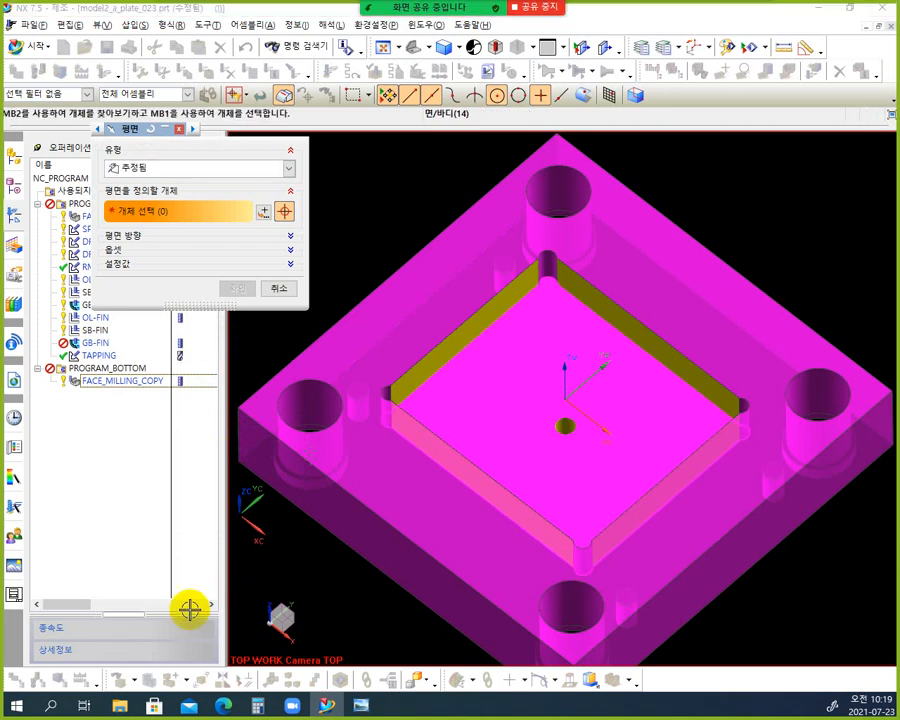
pyautogui.click(530, 370)
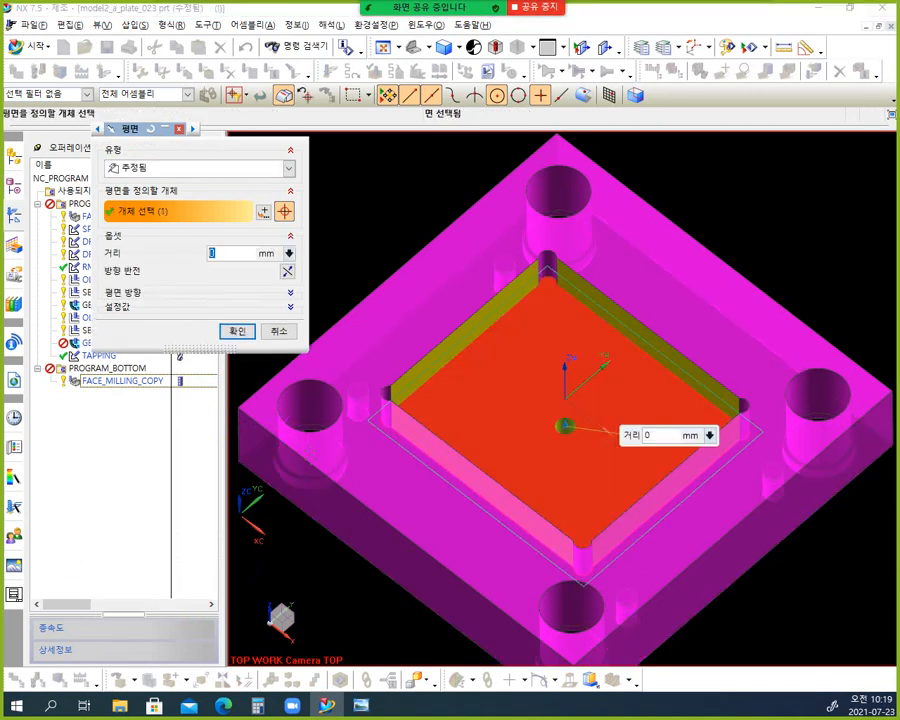
pyautogui.click(233, 333)
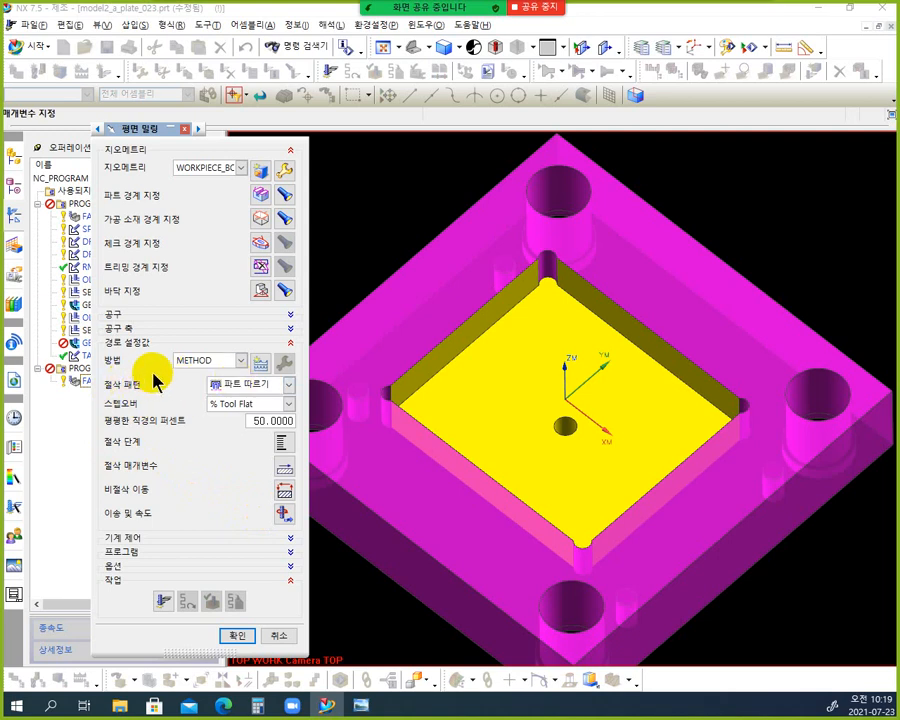
pyautogui.click(289, 316)
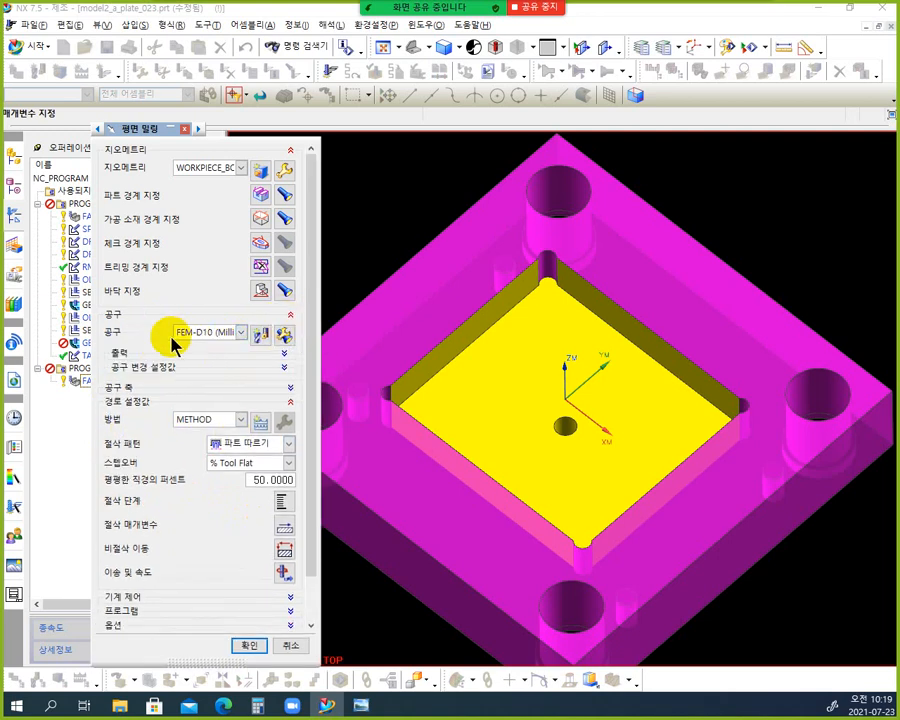
pyautogui.click(291, 317)
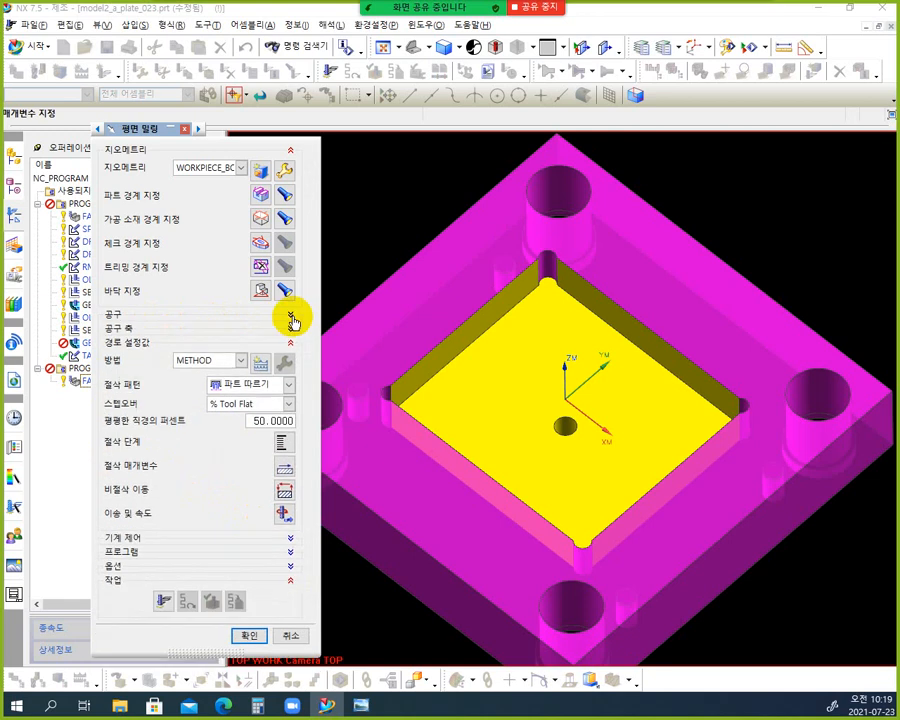
pyautogui.click(291, 330)
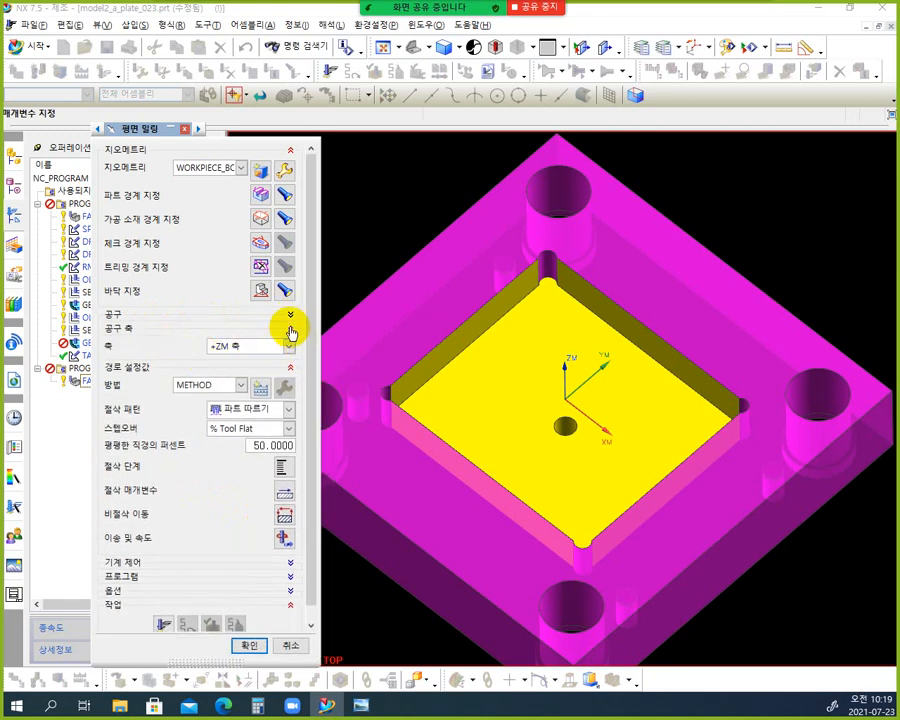
pyautogui.click(291, 328)
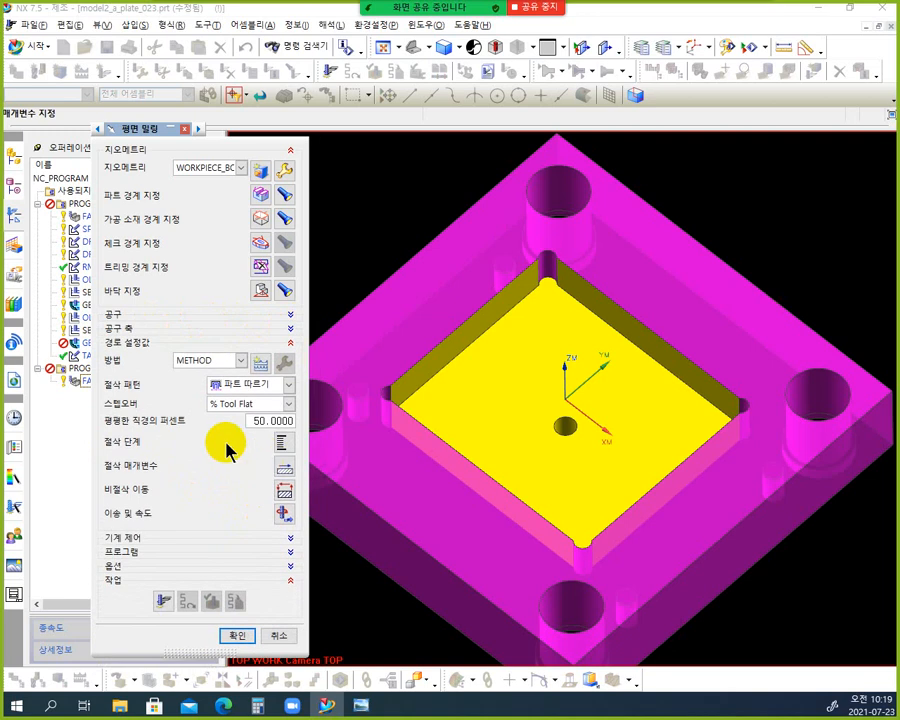
# Step: Set the cut pattern to follow periphery (외곽 따르기) and the stepover to 75 percent of the flat tool diameter
pyautogui.click(288, 385)
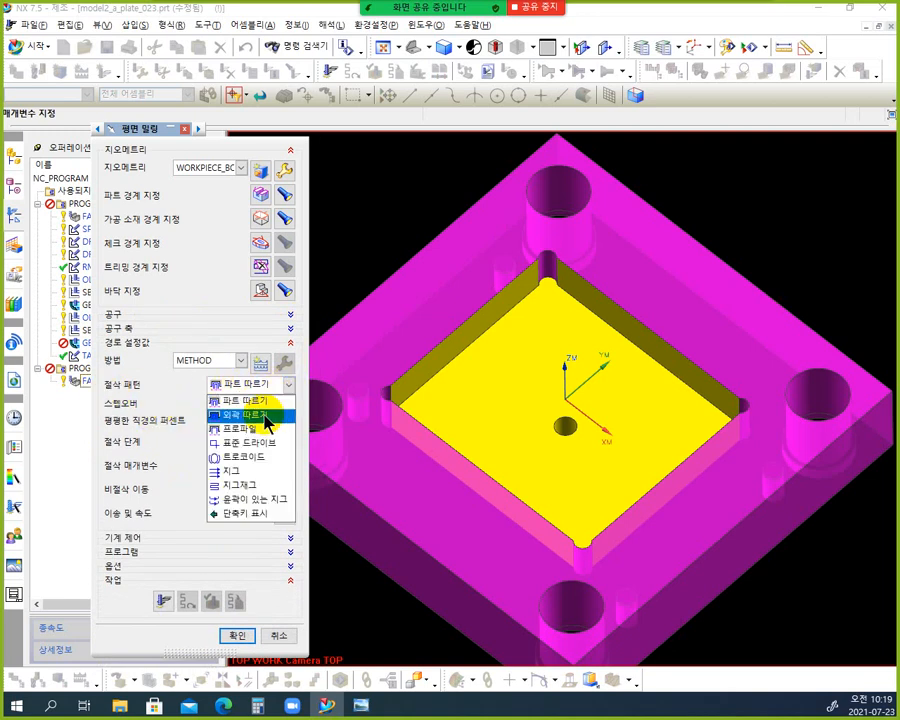
pyautogui.click(266, 420)
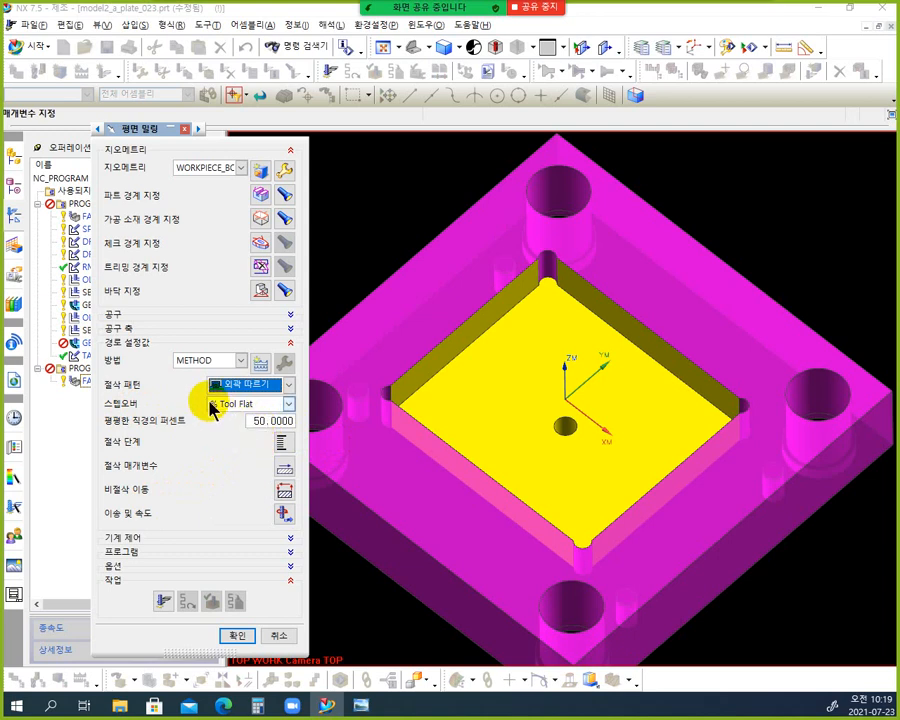
pyautogui.click(258, 424)
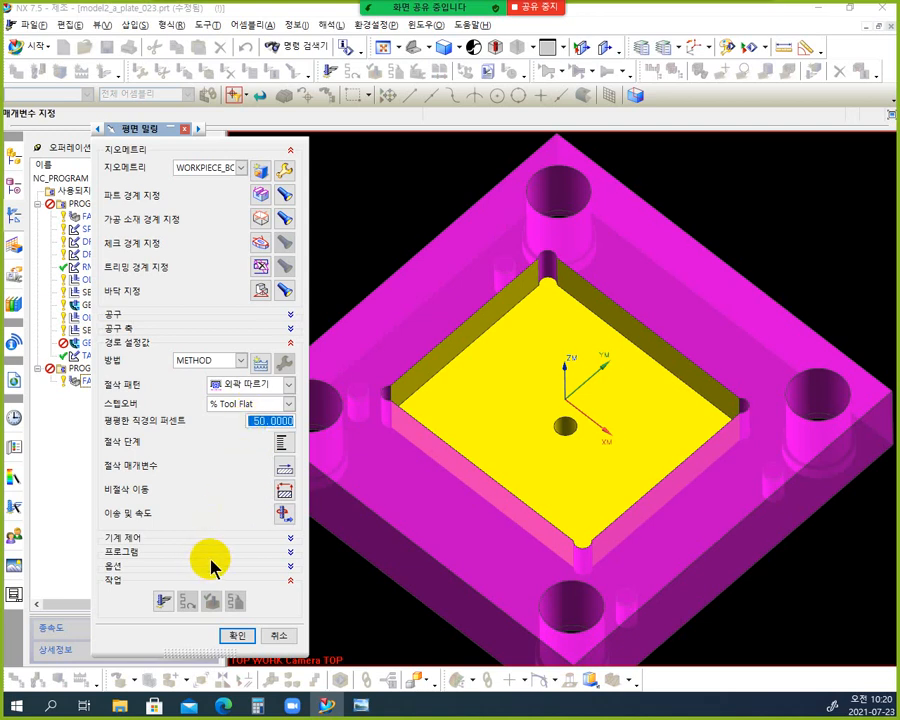
pyautogui.write('75')
pyautogui.press('Return')
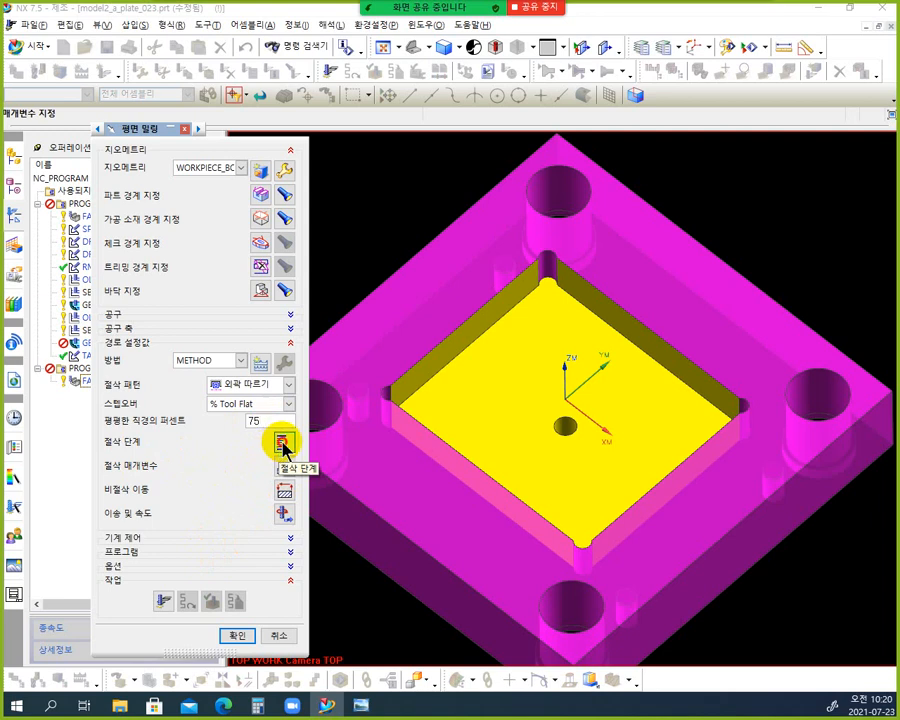
# Step: Set the common depth per cut to 2 in the constant-type cut levels and accept them
pyautogui.click(284, 443)
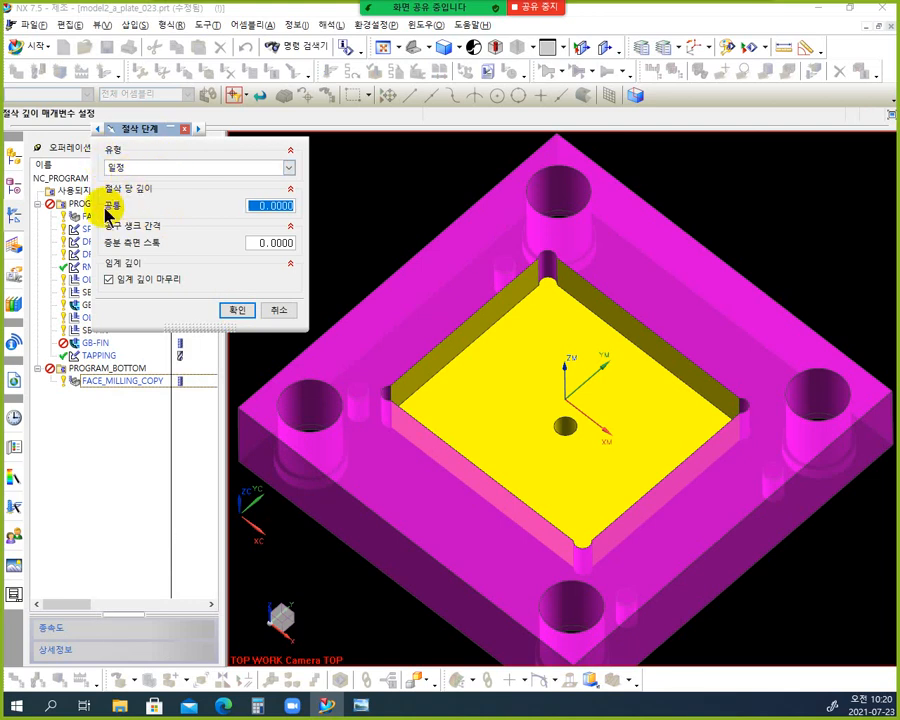
pyautogui.doubleClick(269, 206)
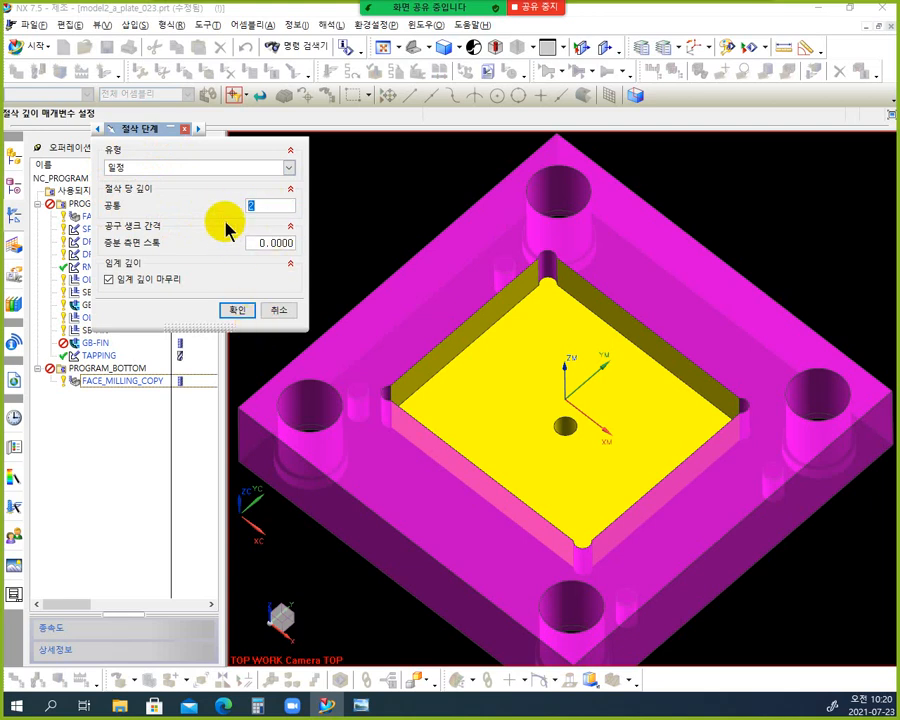
pyautogui.click(240, 311)
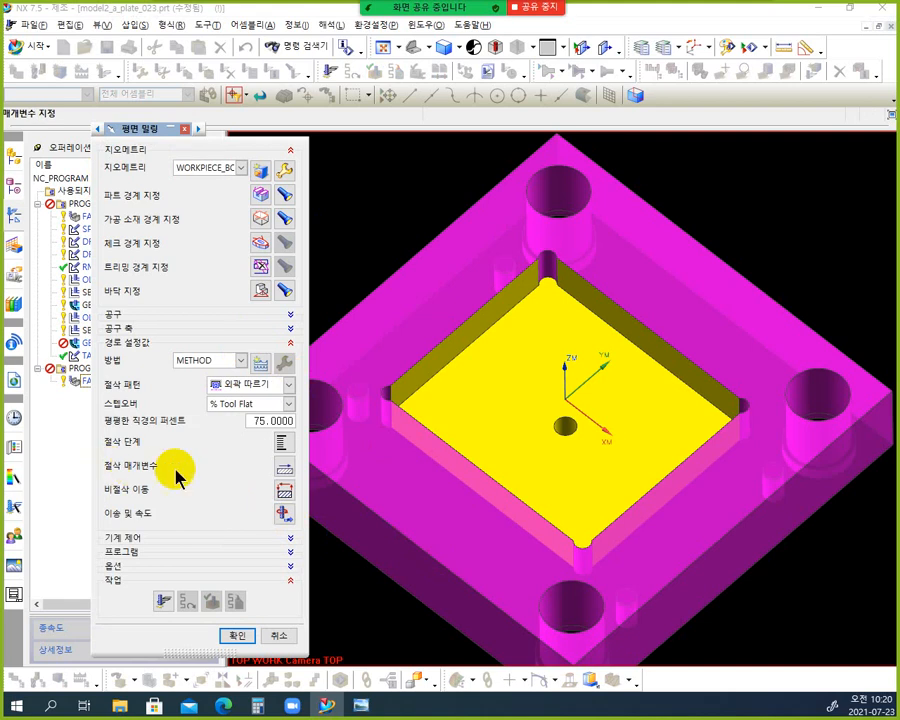
# Step: Open the cutting parameters of the operation and move their dialog aside
pyautogui.click(286, 469)
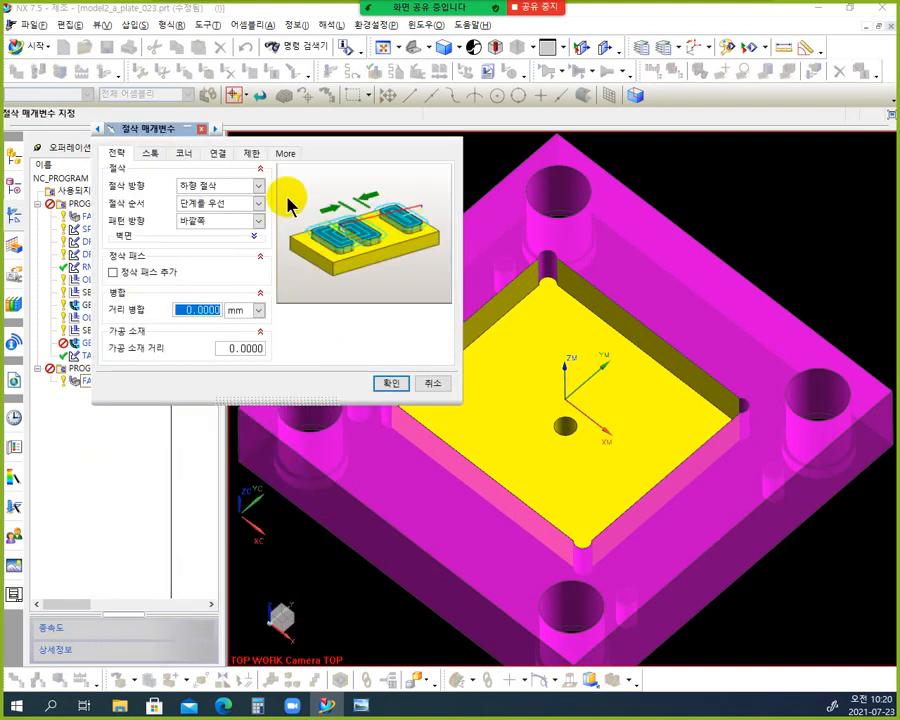
pyautogui.moveTo(146, 137); pyautogui.dragTo(80, 117)
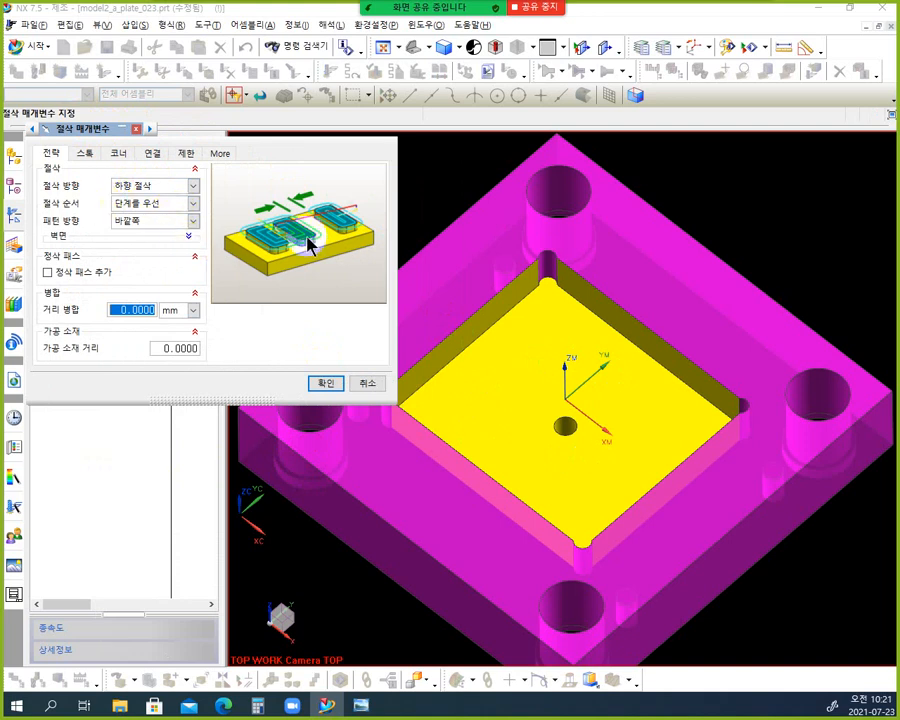
# Step: Try the depth-first cut order and the inward pattern direction, restoring level first (단계를 우선) and outward (바깥쪽)
pyautogui.click(193, 205)
pyautogui.click(172, 229)
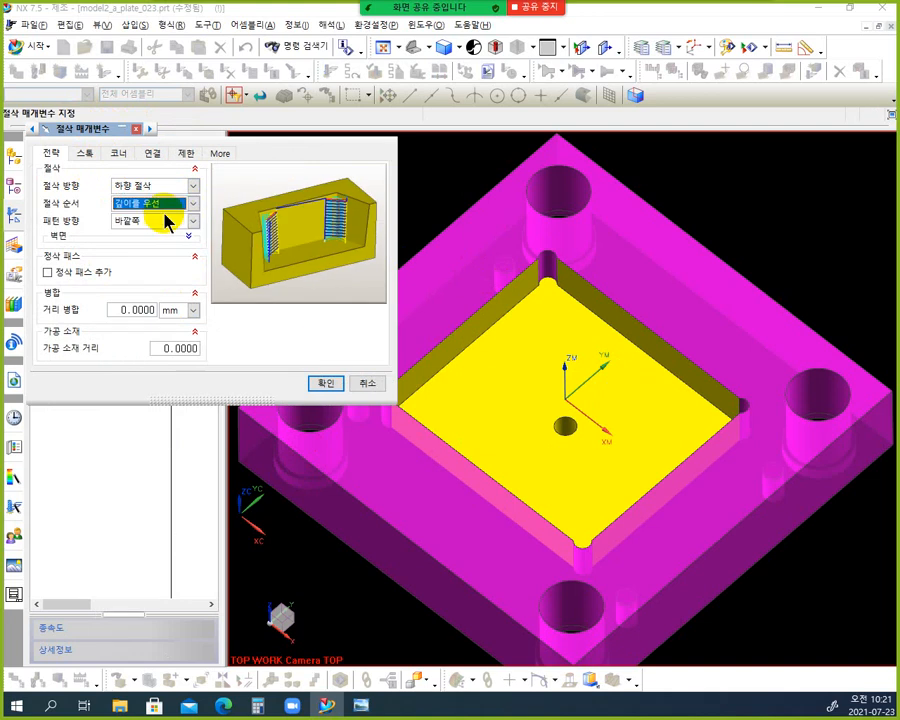
pyautogui.click(168, 206)
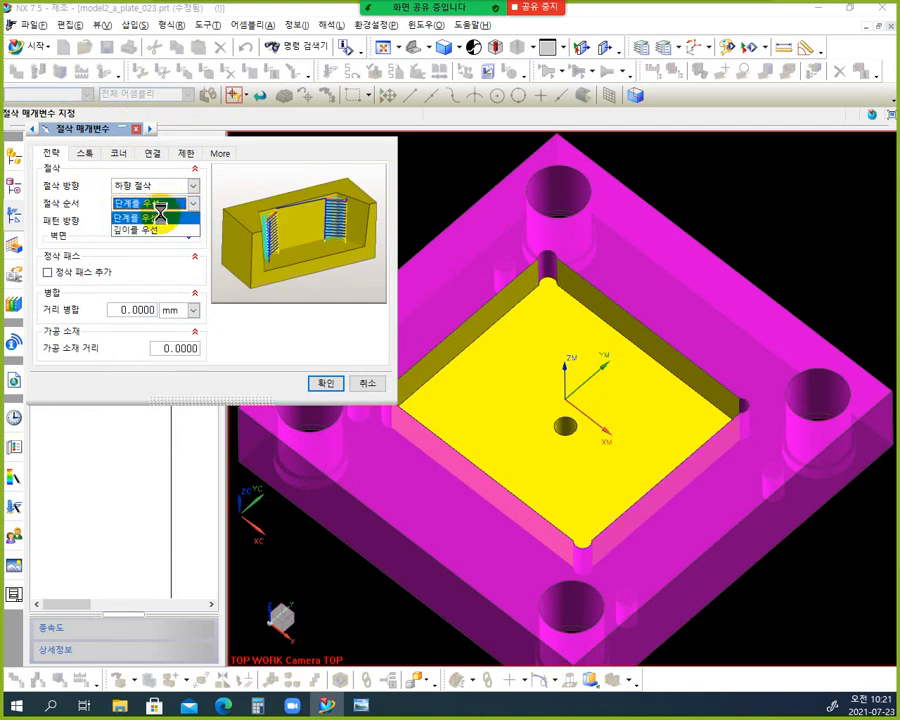
pyautogui.click(168, 214)
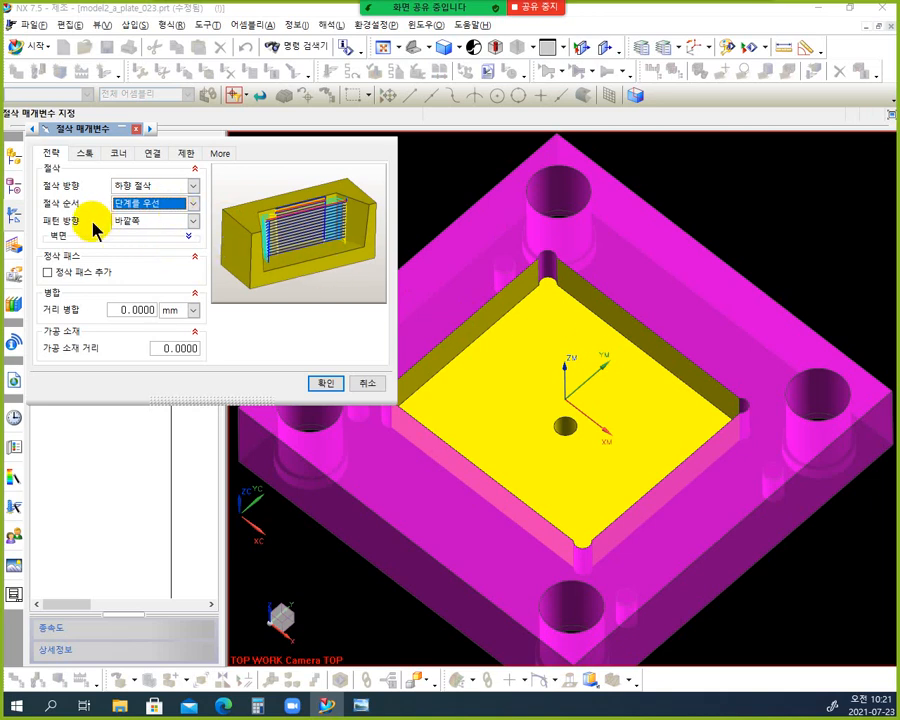
pyautogui.click(185, 222)
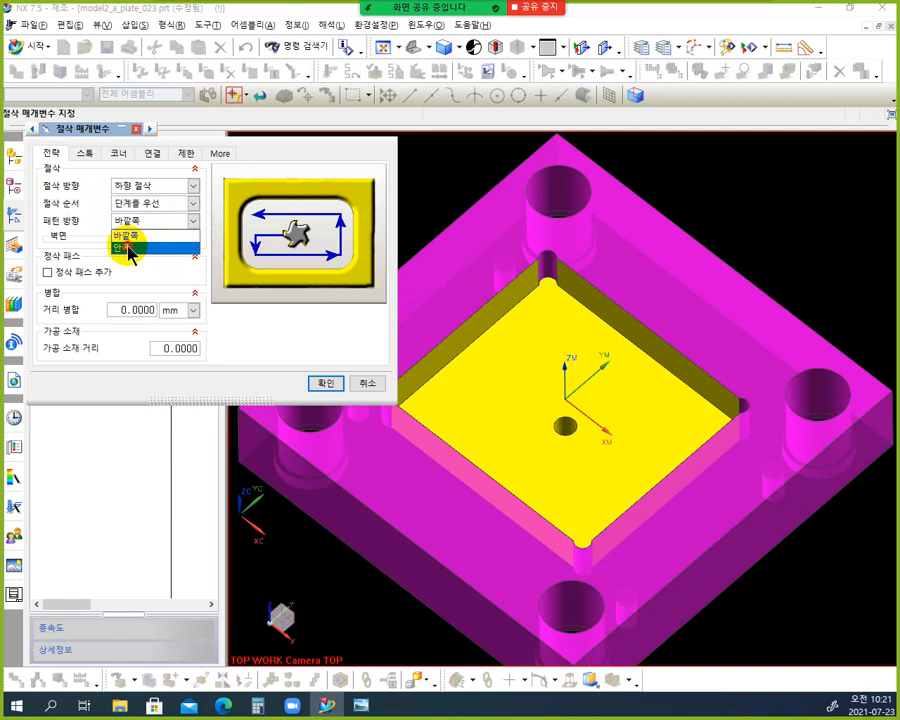
pyautogui.click(129, 250)
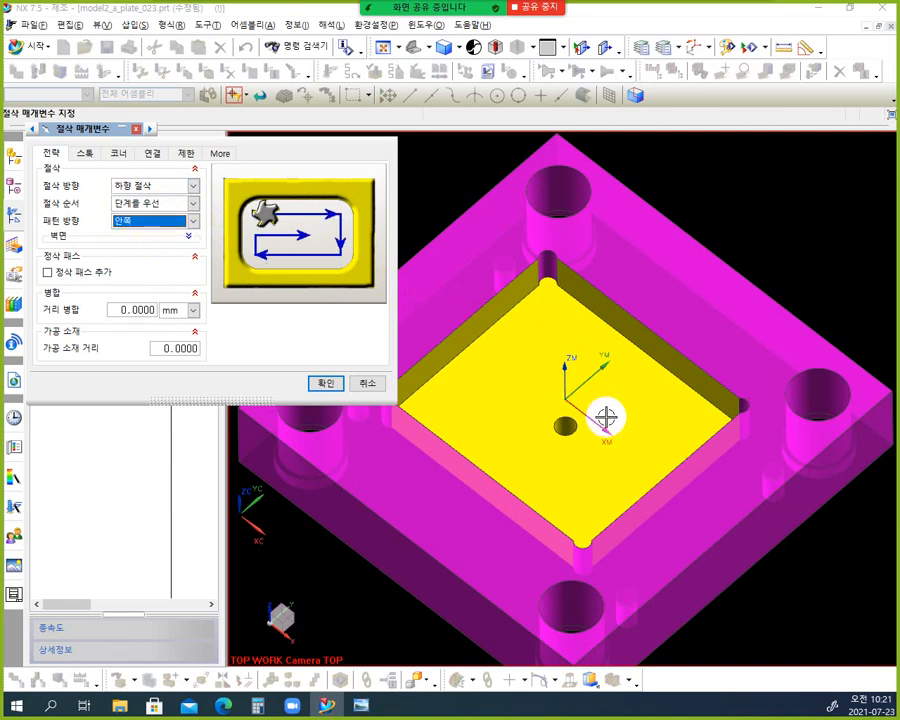
pyautogui.click(193, 220)
pyautogui.click(150, 233)
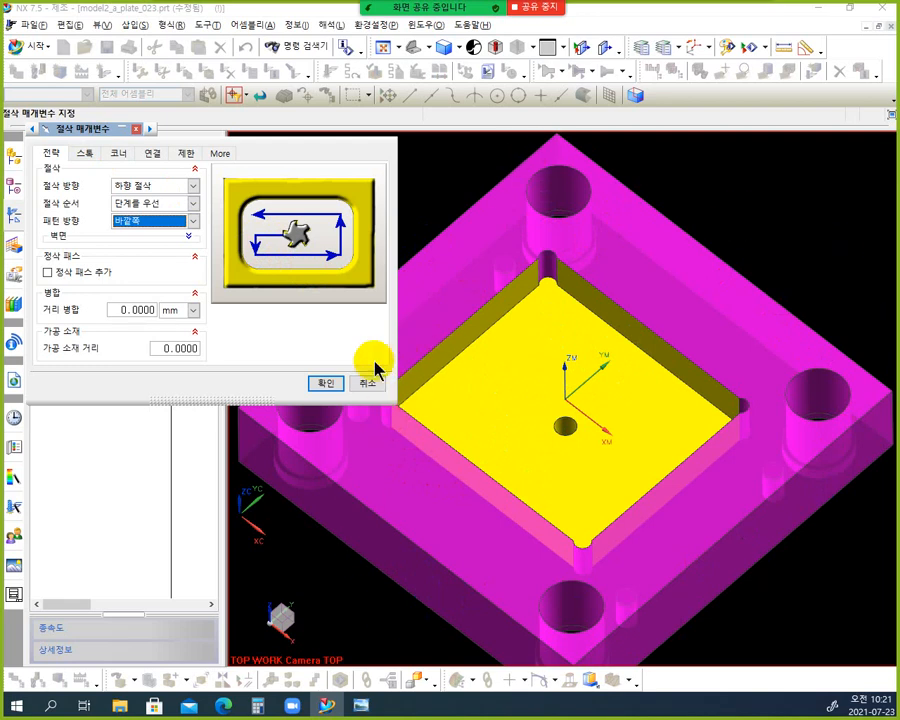
# Step: Set the part stock to 0.2 and the final floor stock to 0.2 in the cutting parameters
pyautogui.click(86, 154)
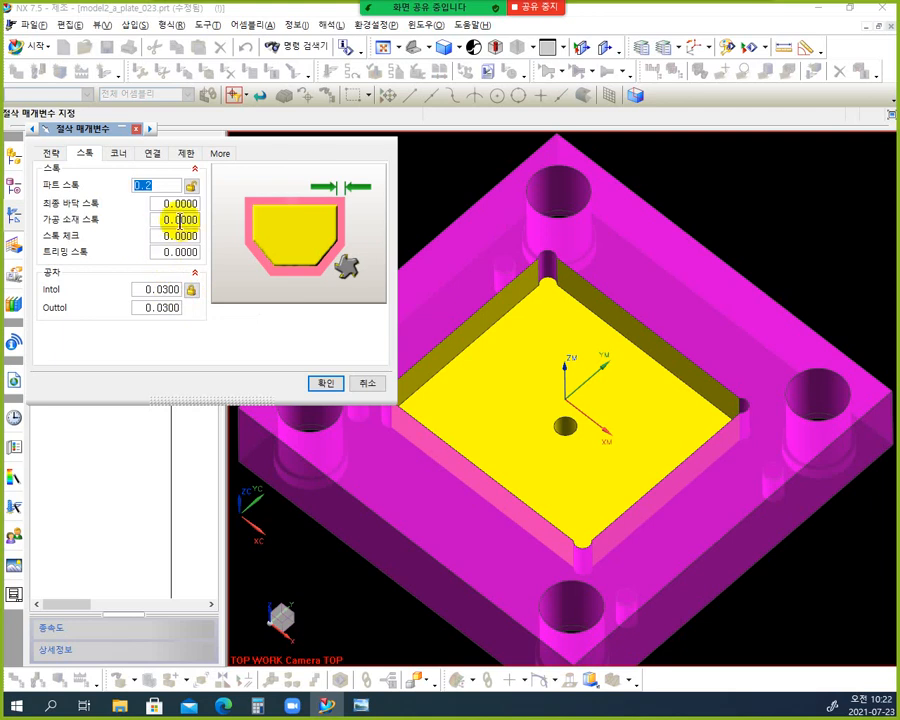
pyautogui.click(178, 220)
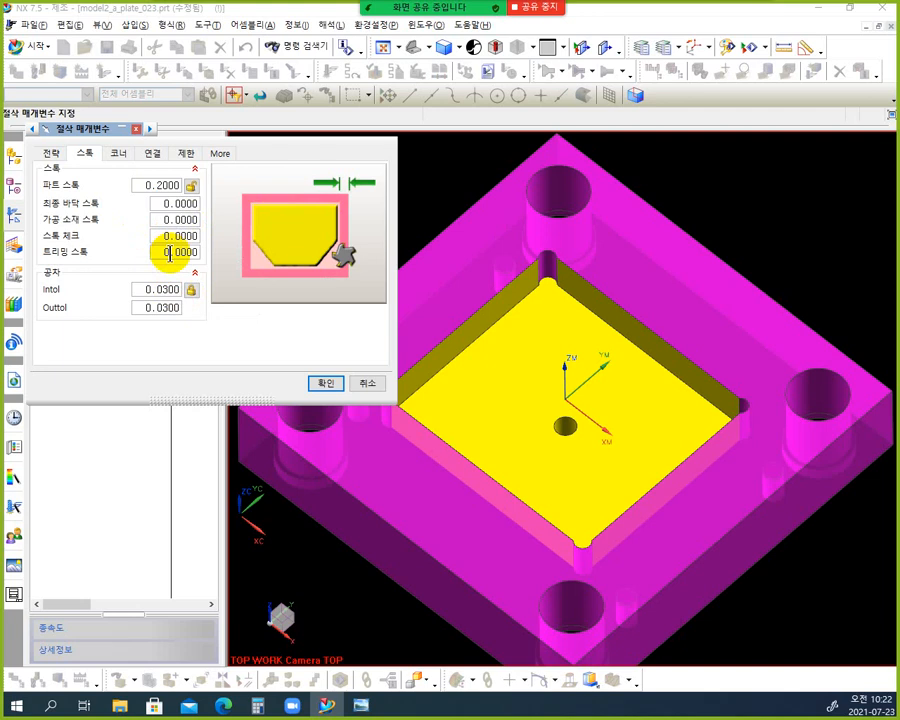
pyautogui.doubleClick(168, 203)
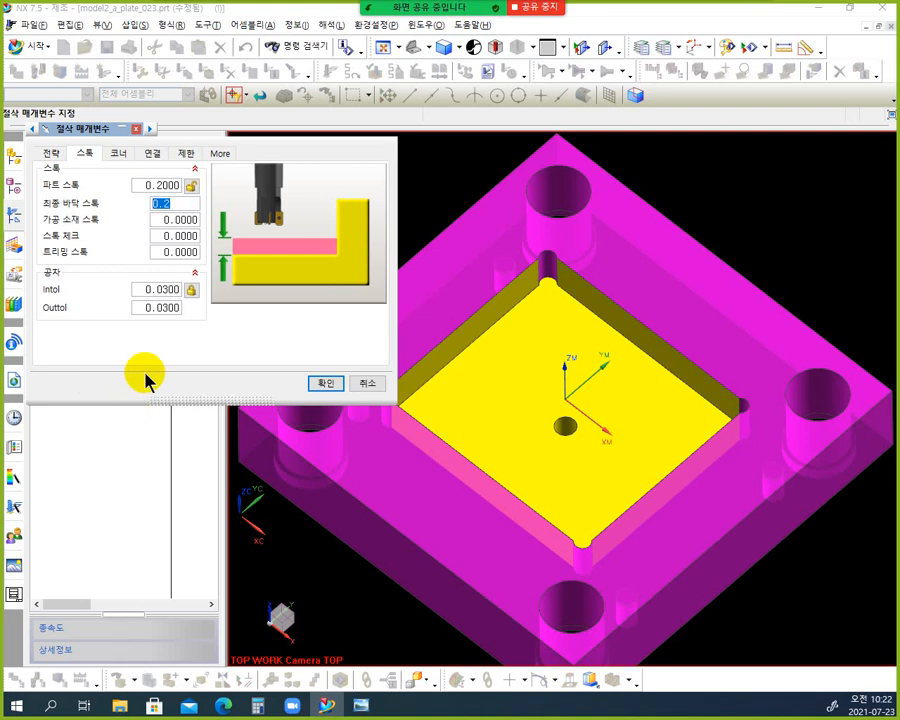
pyautogui.click(135, 291)
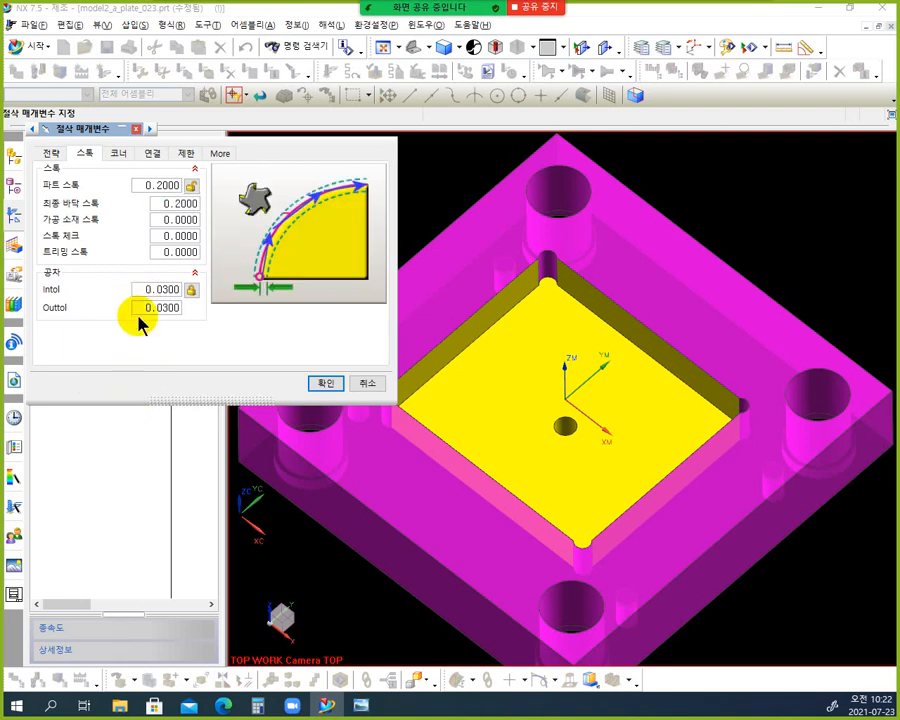
# Step: Check the outer tolerance (Outtol) and accept the cutting parameters
pyautogui.click(140, 304)
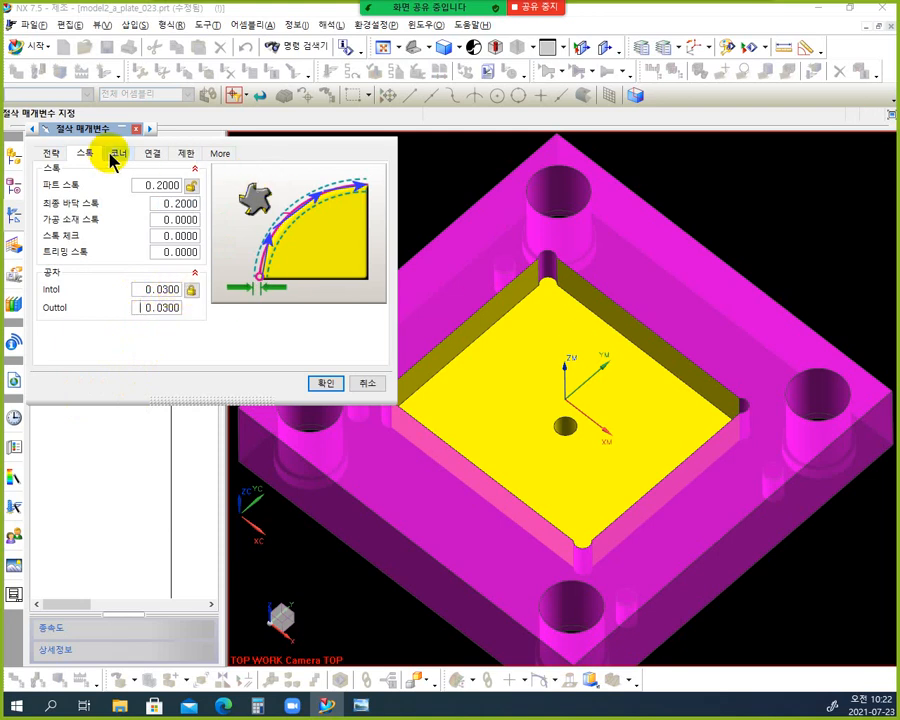
pyautogui.click(323, 385)
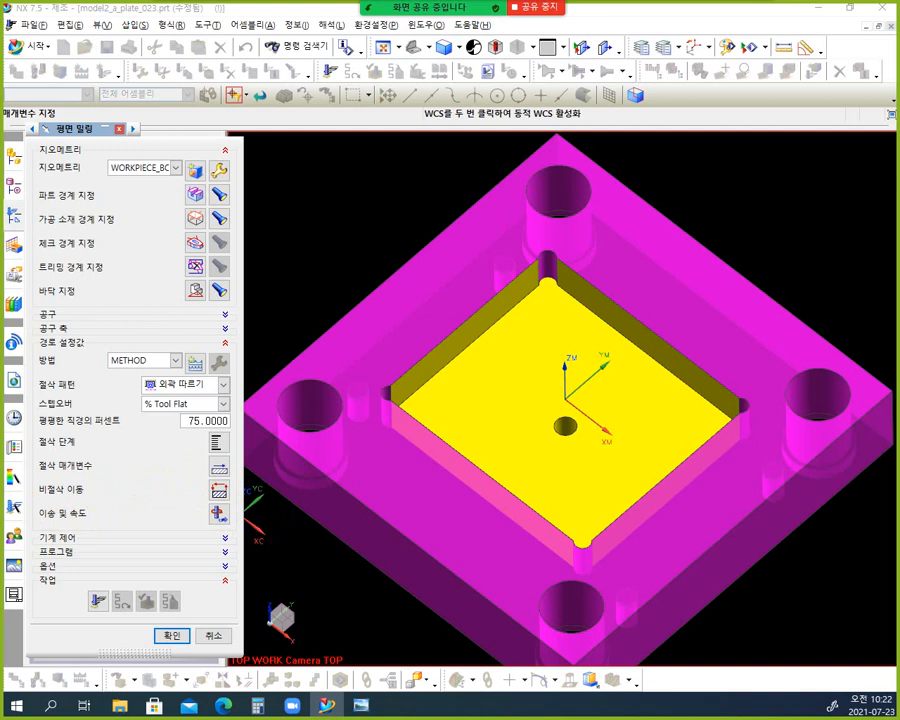
# Step: Discard all part boundaries and reselect the plate's top face as boundary geometry, with the ignore-holes option (구멍 무시) turned on
pyautogui.click(196, 196)
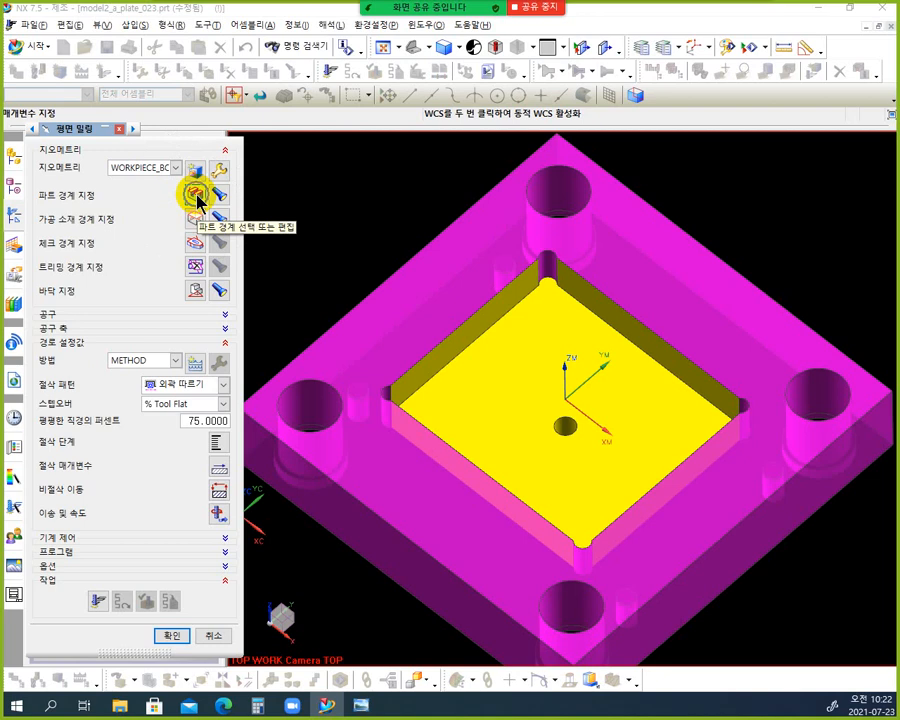
pyautogui.click(196, 198)
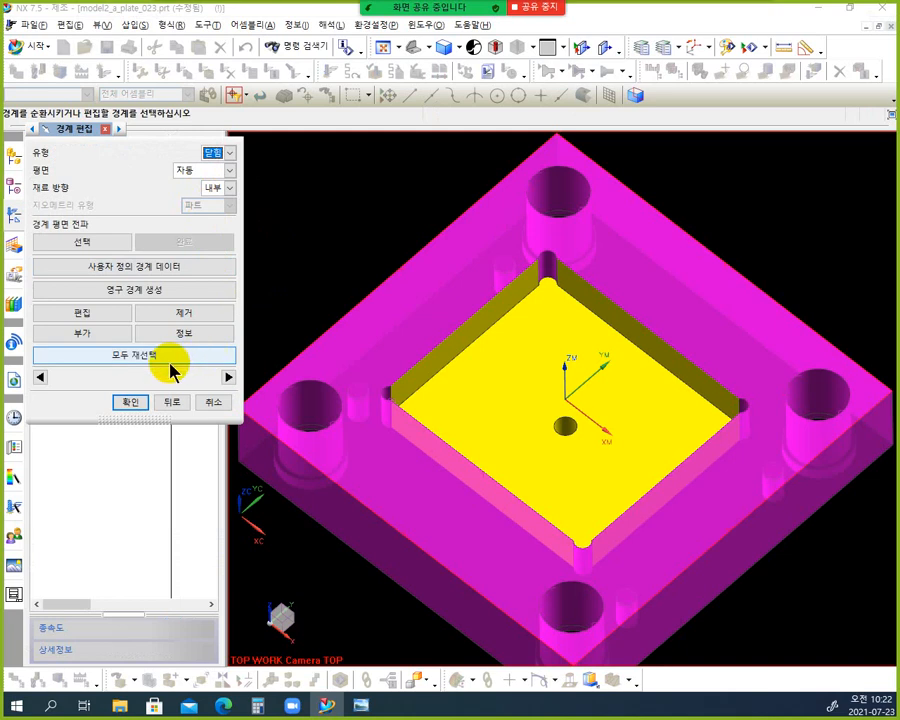
pyautogui.click(121, 358)
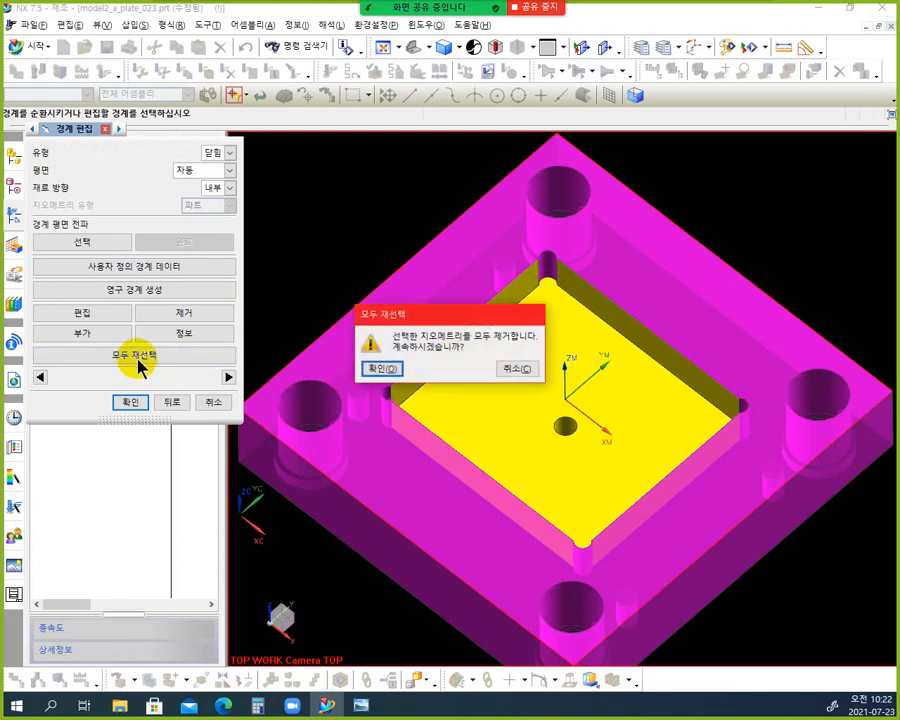
pyautogui.click(389, 368)
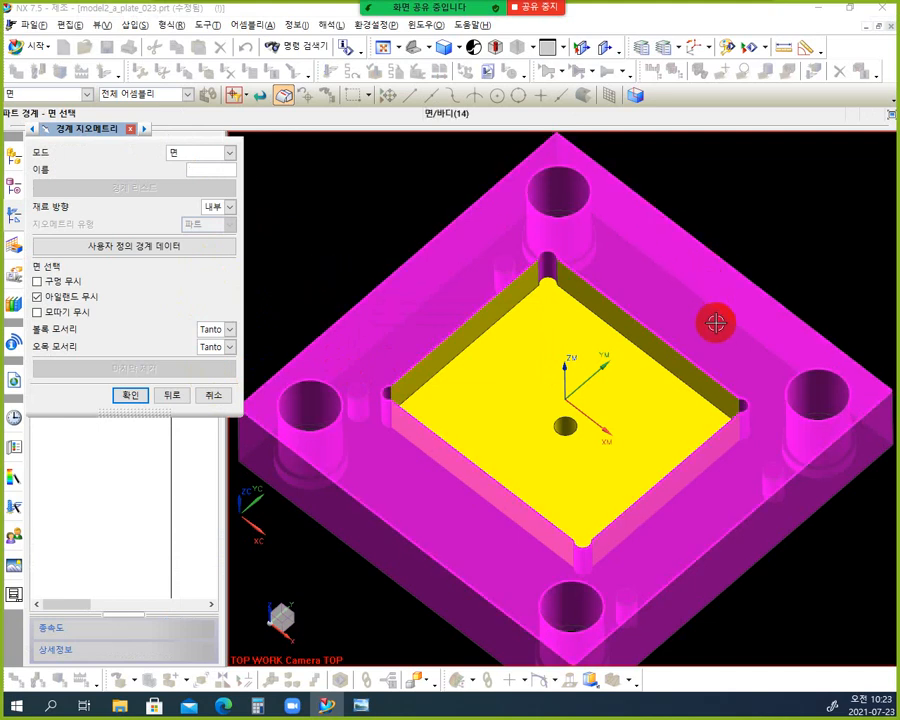
pyautogui.click(624, 277)
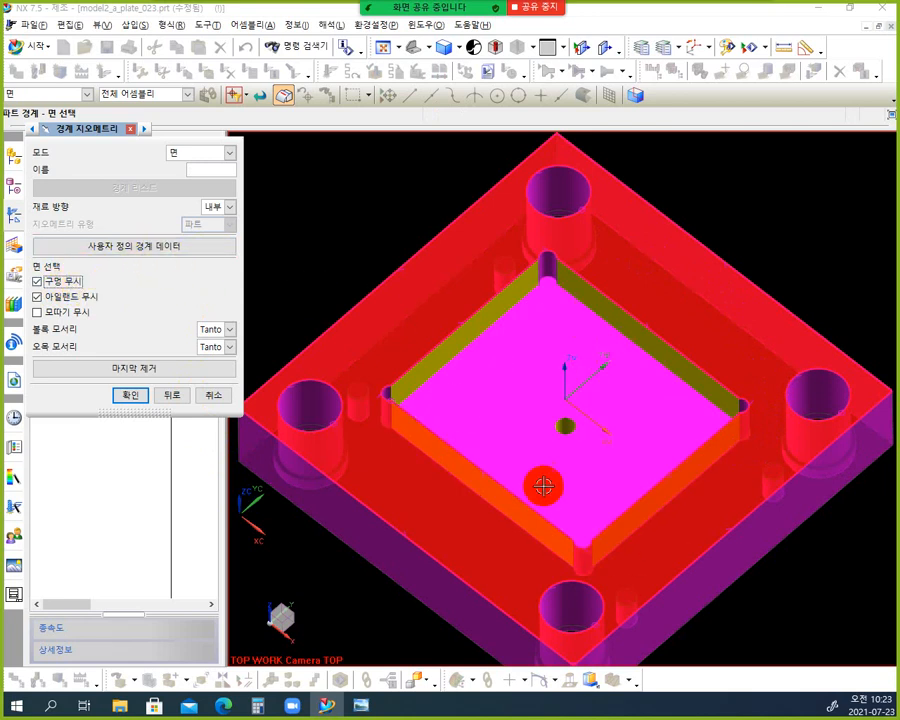
# Step: Set the material side to outside (외부), try the pocket floor as a boundary face, and accept the part boundaries
pyautogui.click(548, 465)
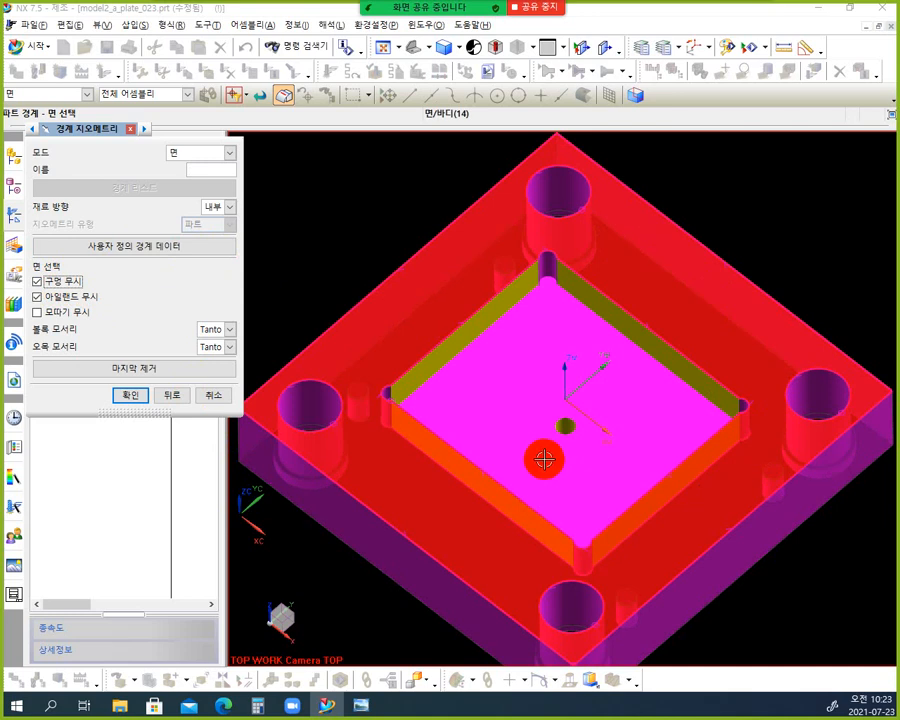
pyautogui.click(230, 208)
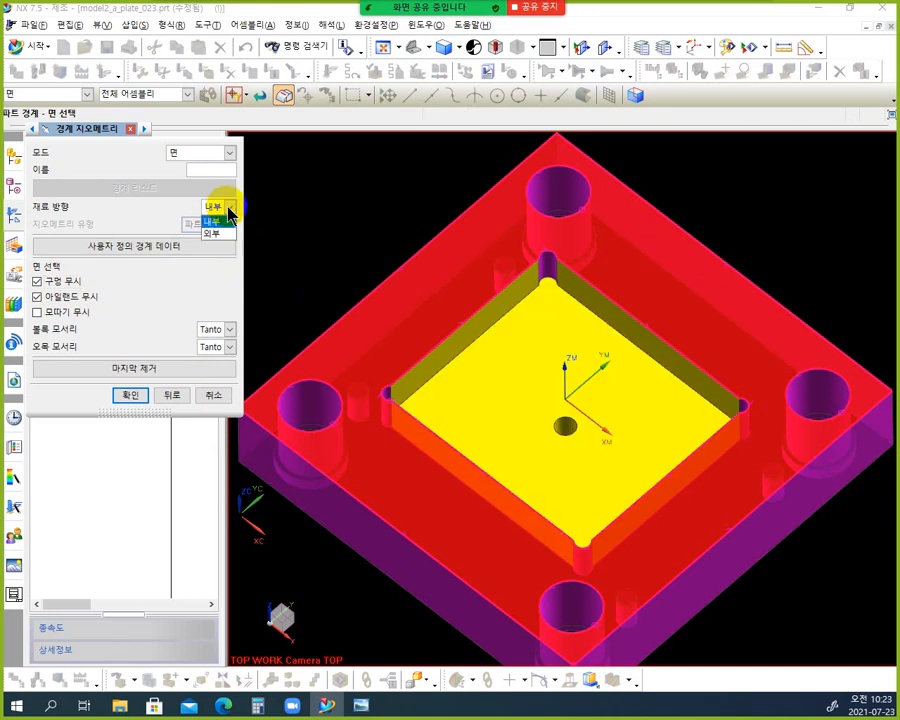
pyautogui.click(222, 234)
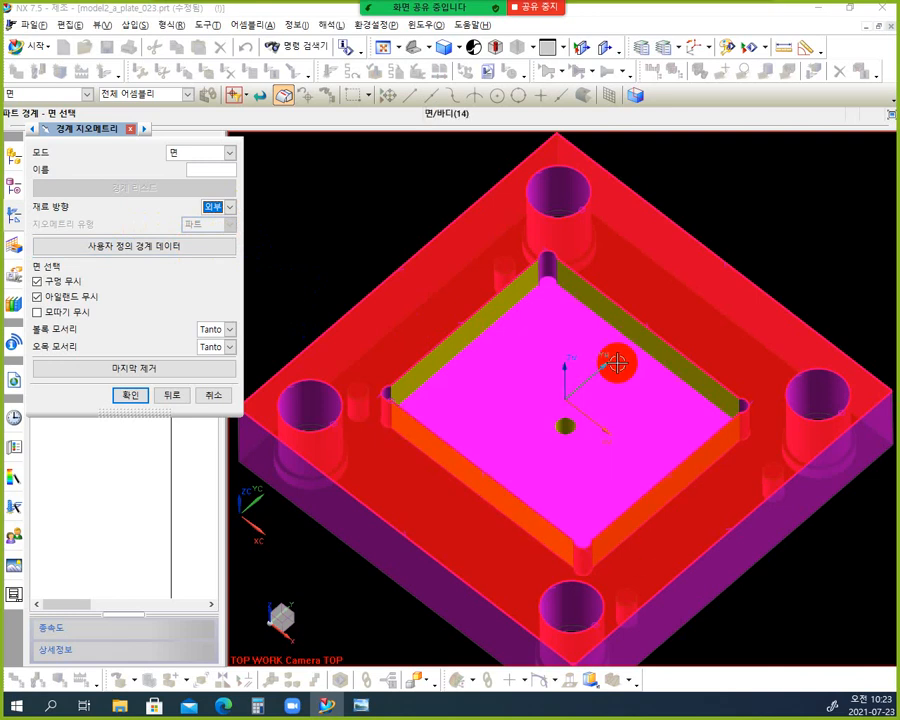
pyautogui.click(515, 385)
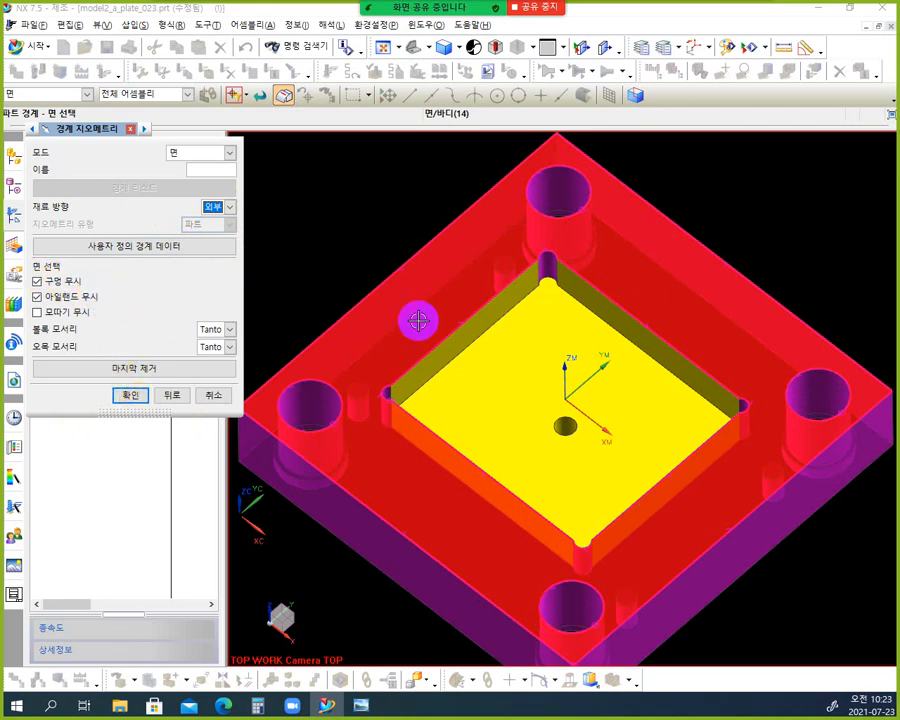
pyautogui.click(602, 356)
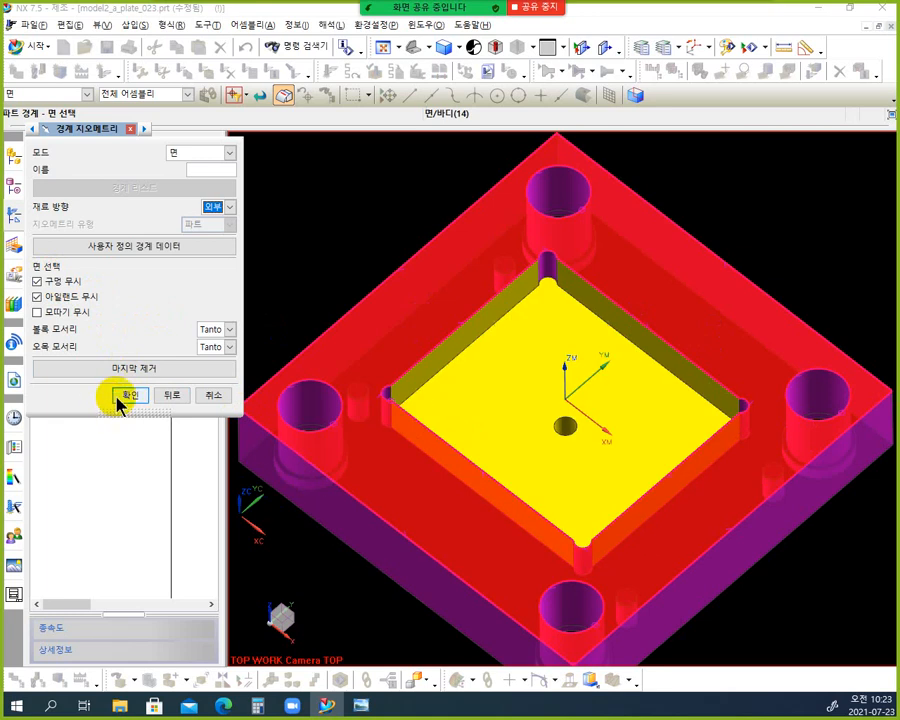
pyautogui.click(120, 398)
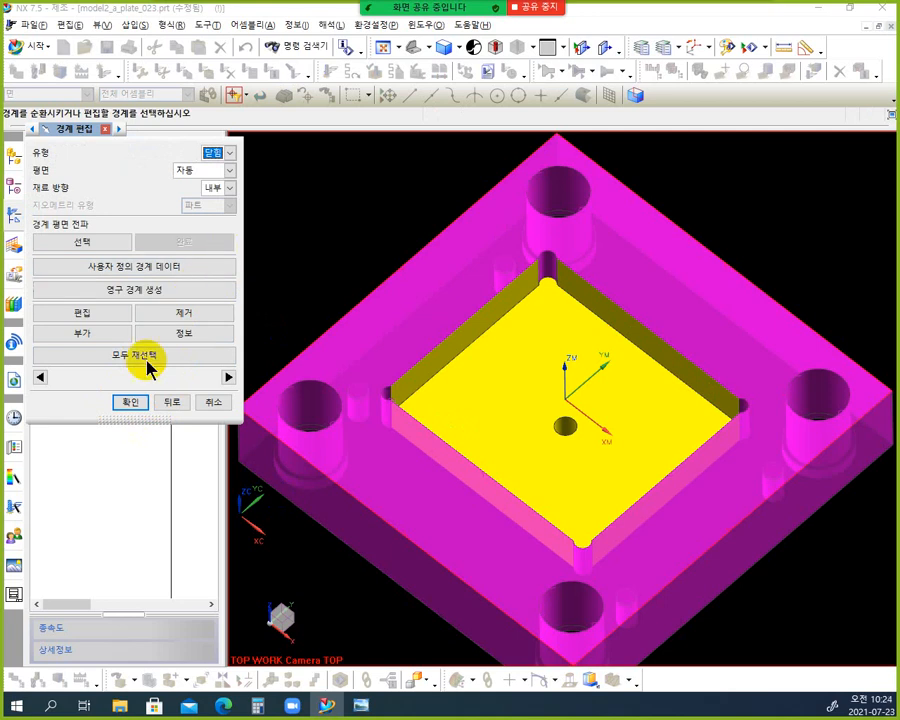
pyautogui.click(127, 403)
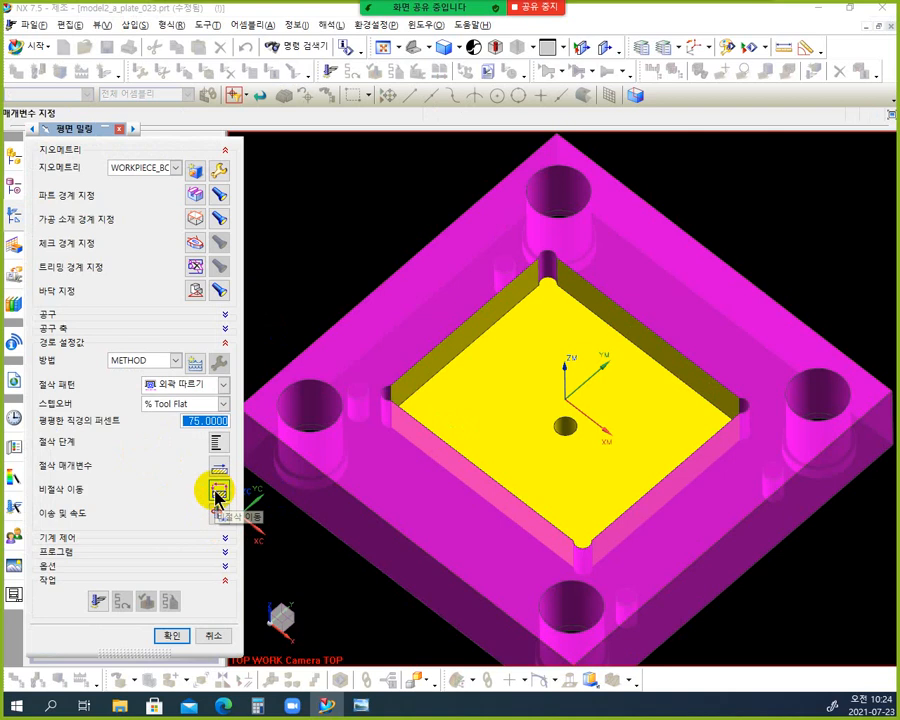
# Step: In the non-cutting moves, set the closed-area helical engage to a ramp angle of 5 and a height of 1 mm
pyautogui.click(217, 491)
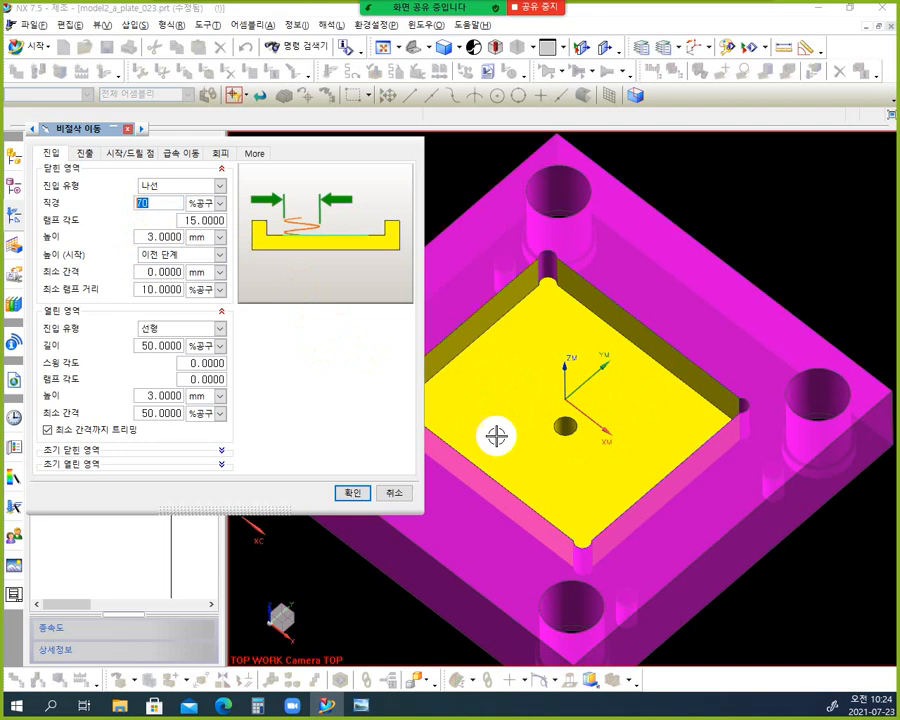
pyautogui.click(212, 220)
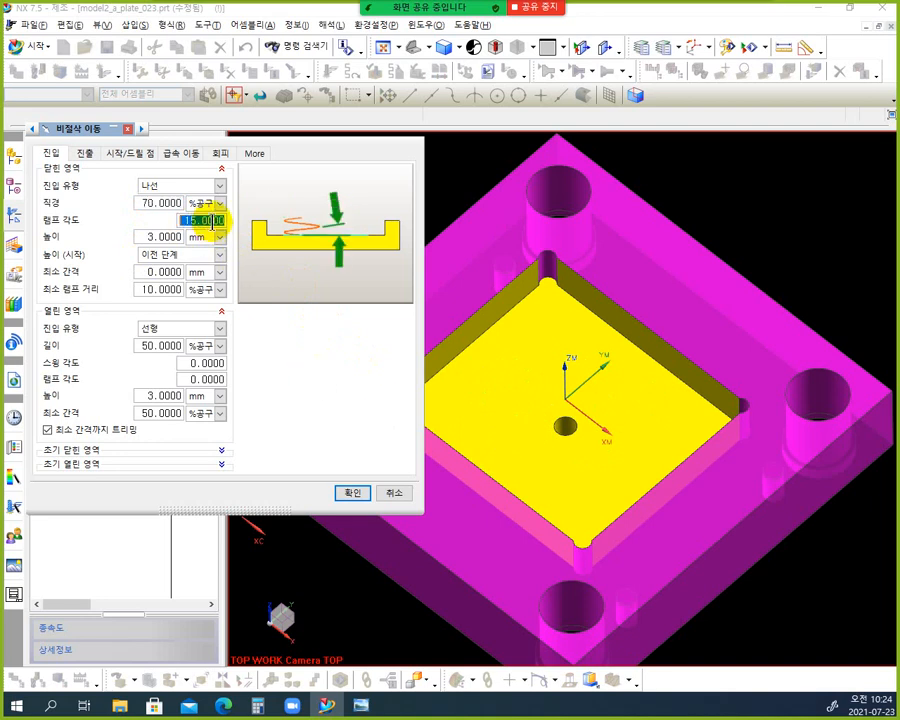
pyautogui.write('5')
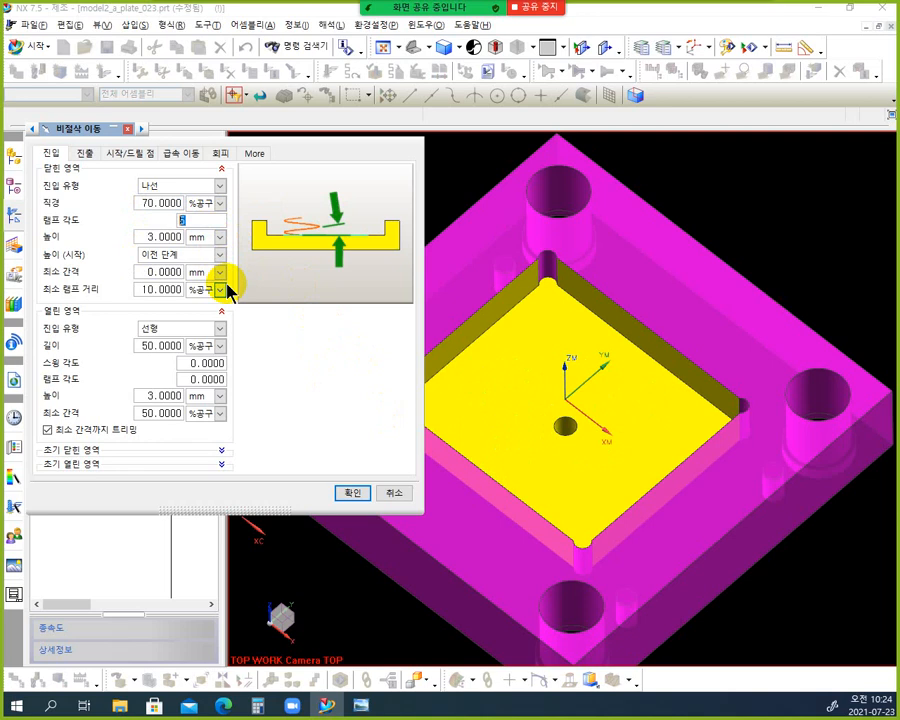
pyautogui.click(161, 238)
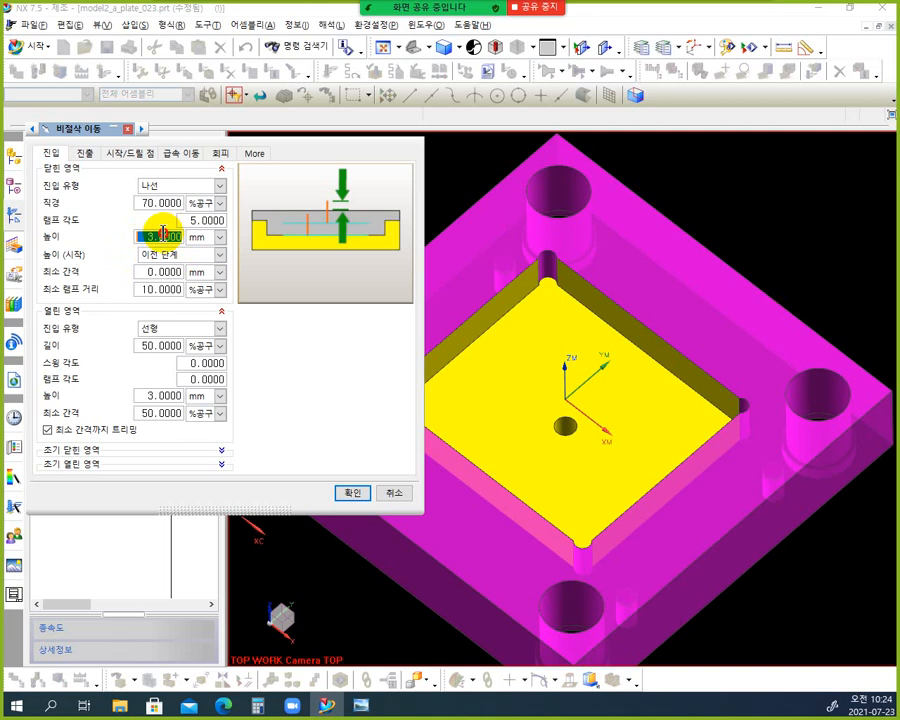
pyautogui.write('1')
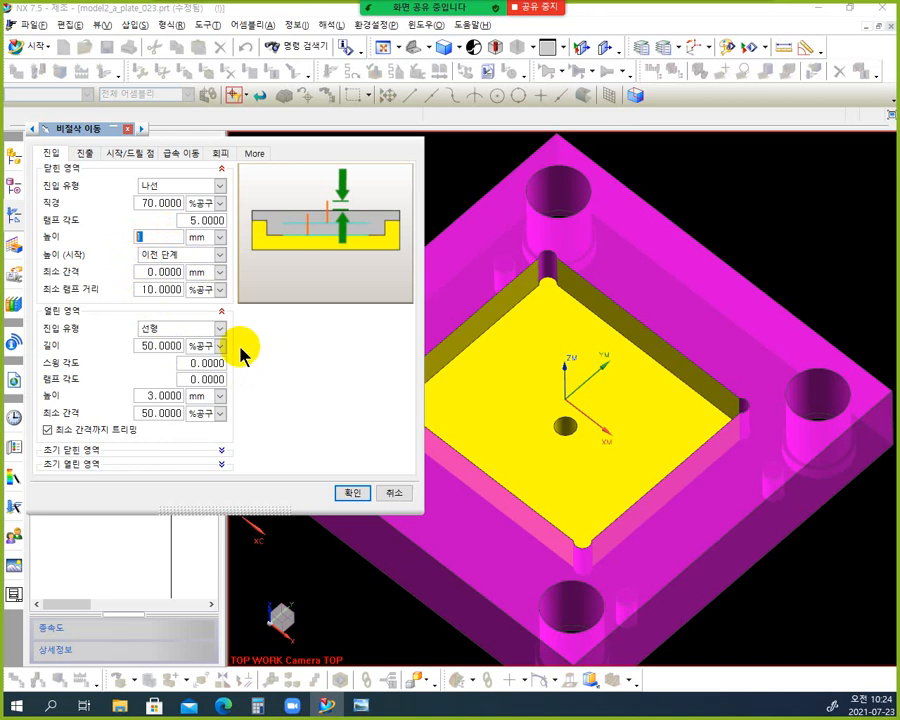
# Step: Specify the centre of the small hole in the pocket floor as the region start point
pyautogui.click(128, 155)
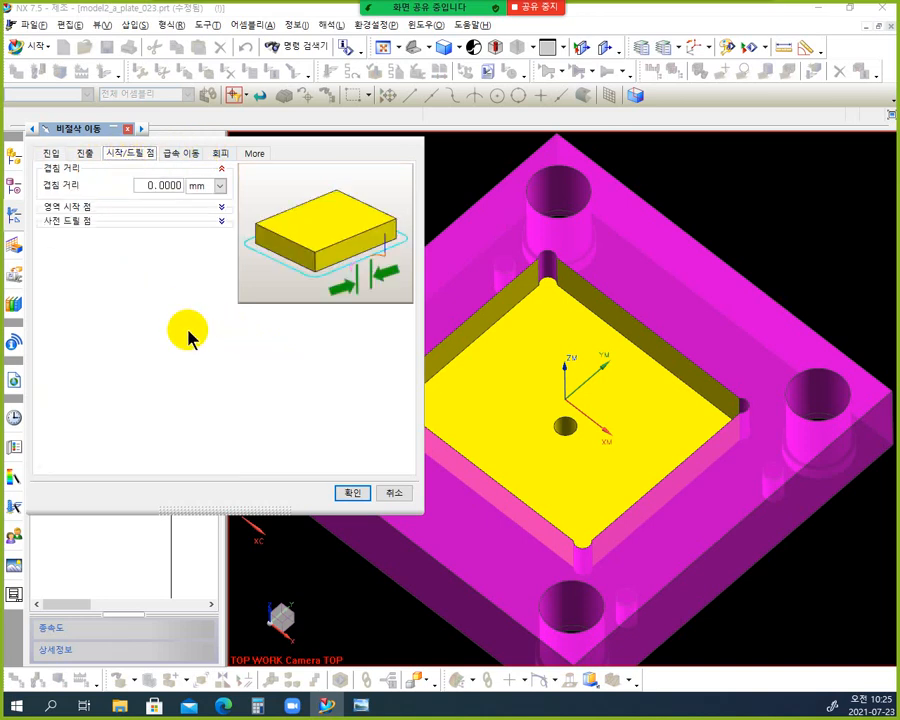
pyautogui.click(222, 211)
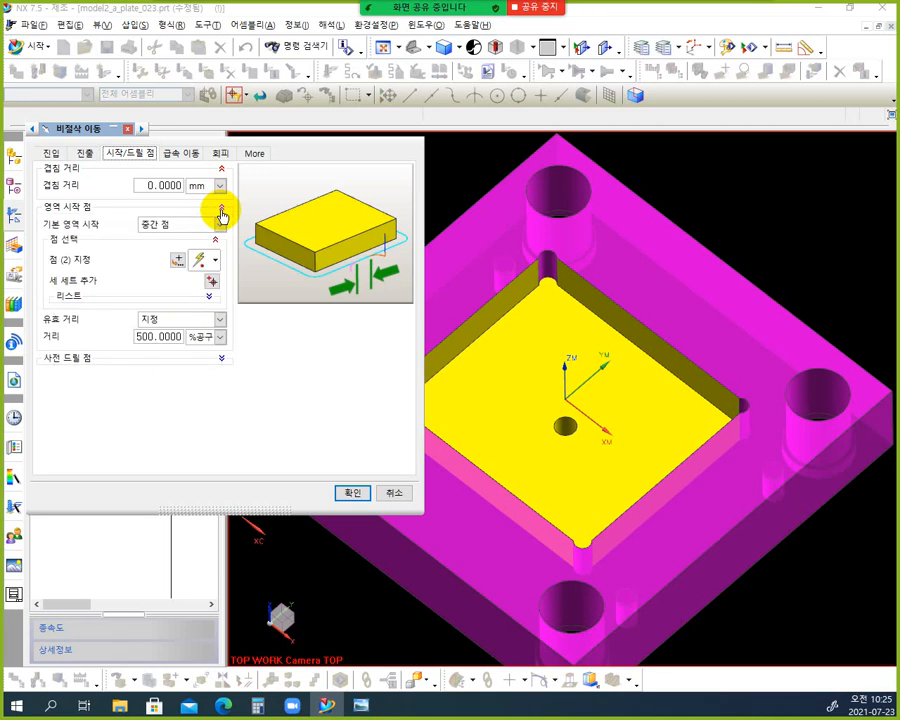
pyautogui.click(106, 264)
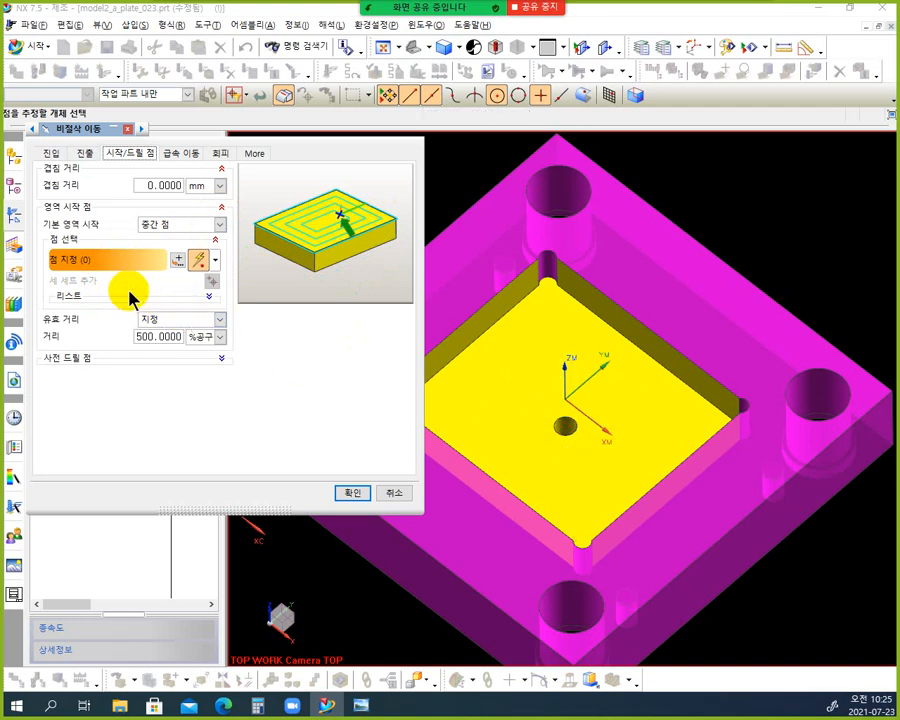
pyautogui.click(565, 427)
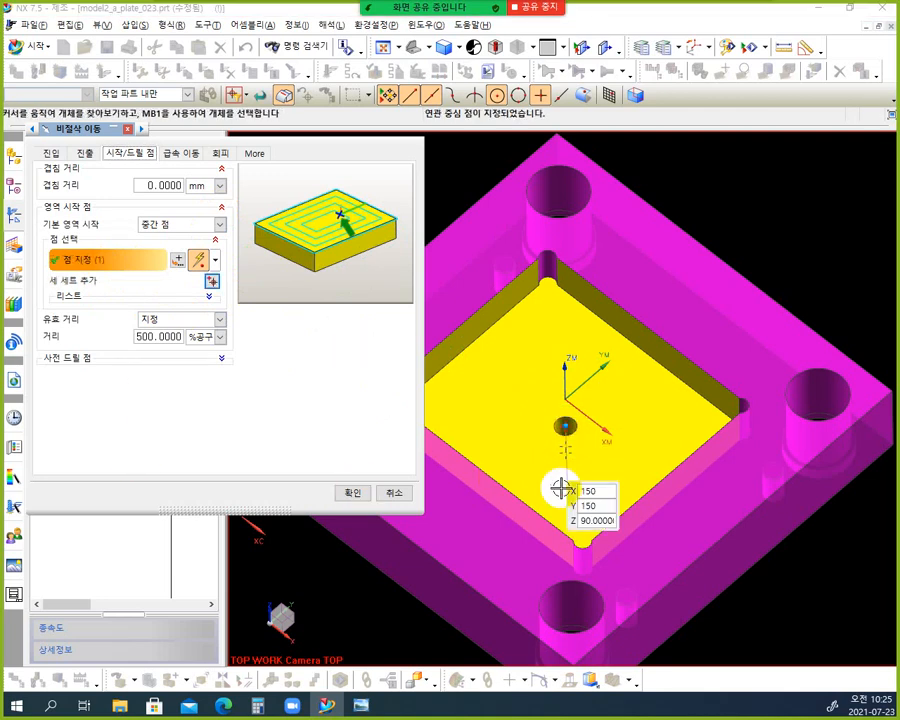
pyautogui.moveTo(372, 618); pyautogui.dragTo(388, 600, button='middle')
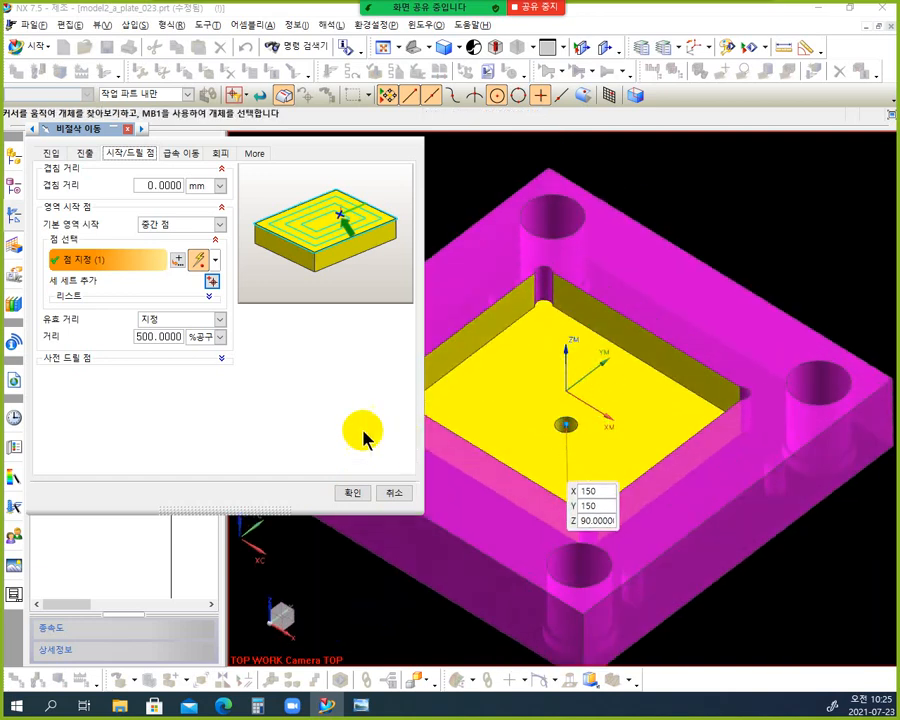
# Step: Check the engage minimum clearance, set the region start point's effective distance to 0, and accept the non-cutting moves
pyautogui.click(53, 155)
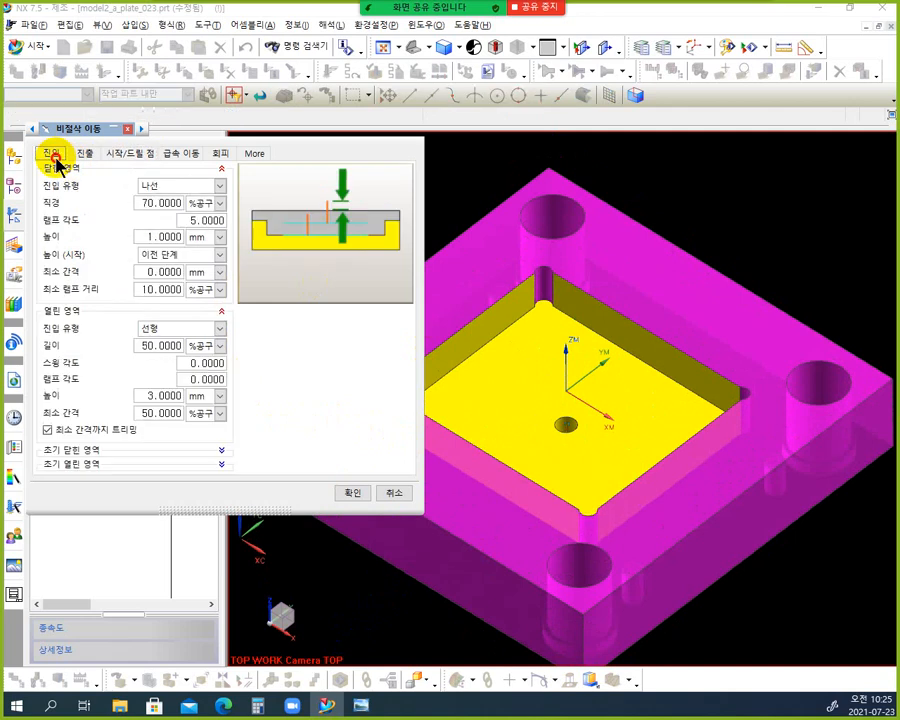
pyautogui.click(146, 272)
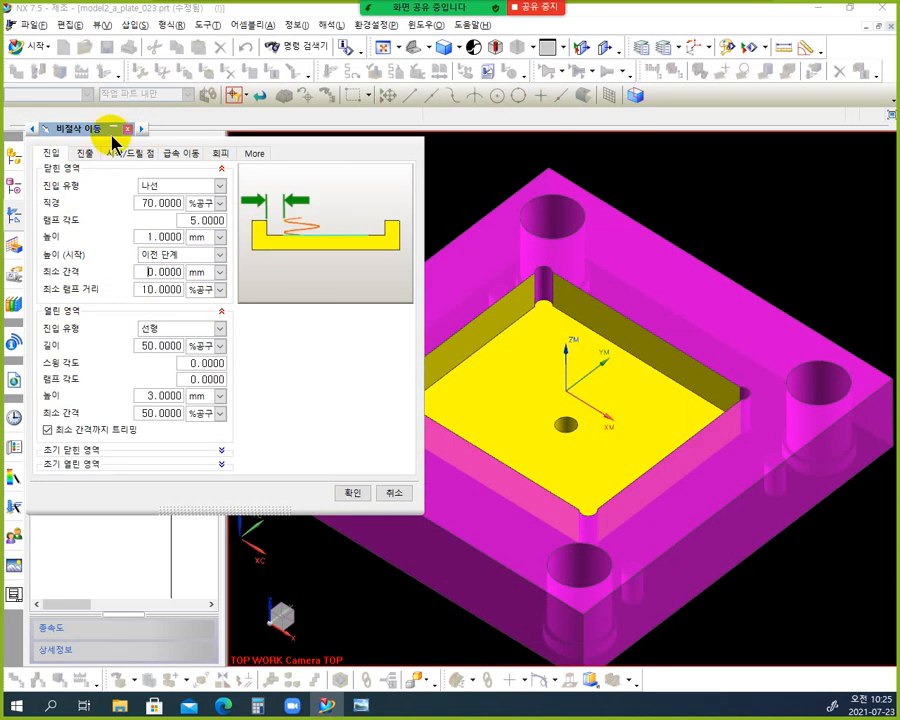
pyautogui.moveTo(112, 128); pyautogui.dragTo(87, 128)
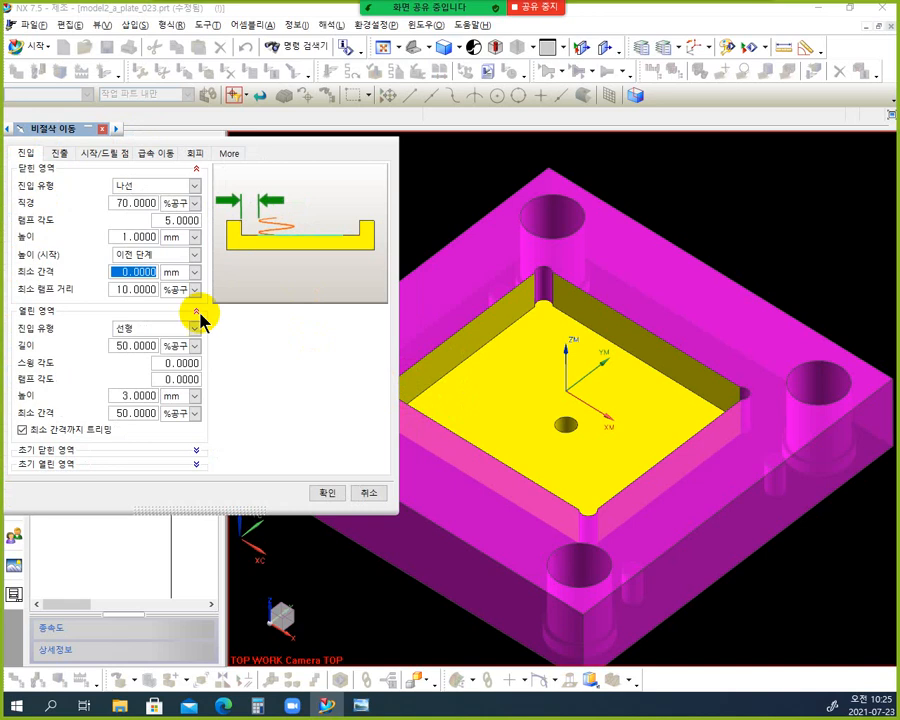
pyautogui.click(109, 156)
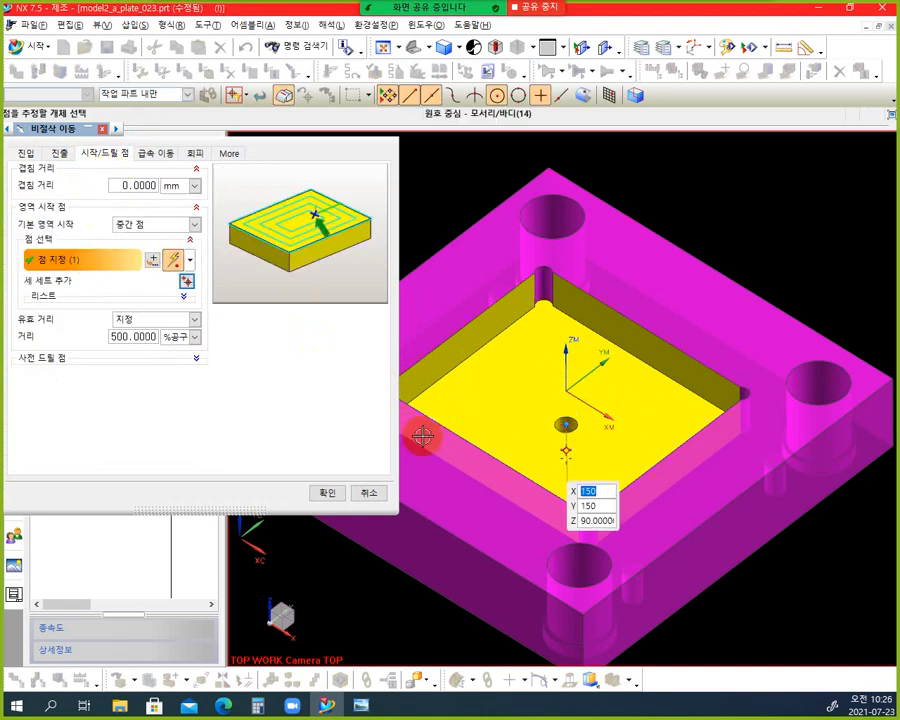
pyautogui.doubleClick(125, 337)
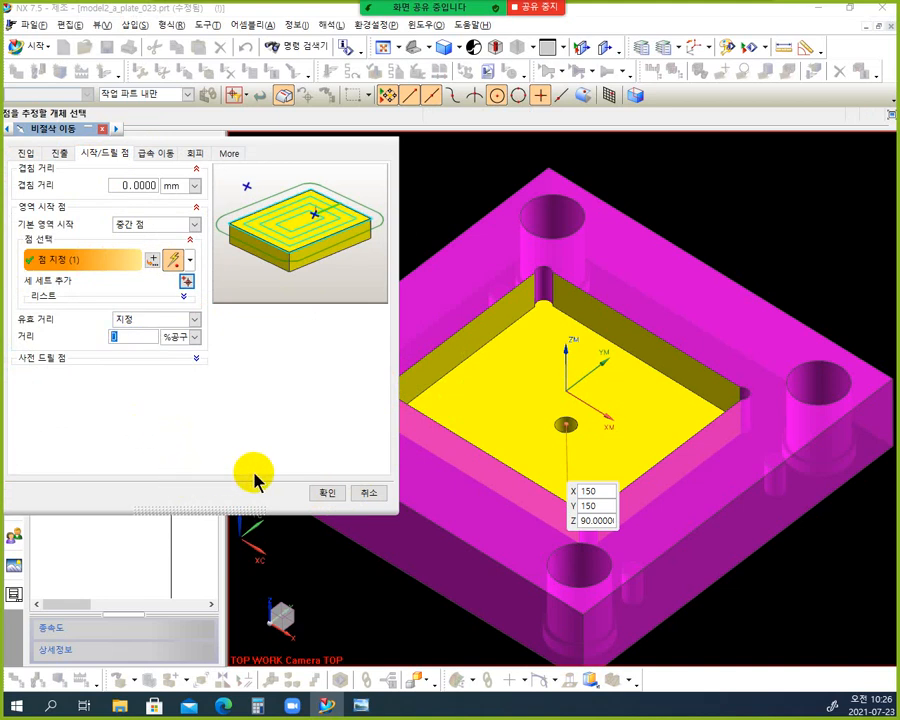
pyautogui.click(323, 494)
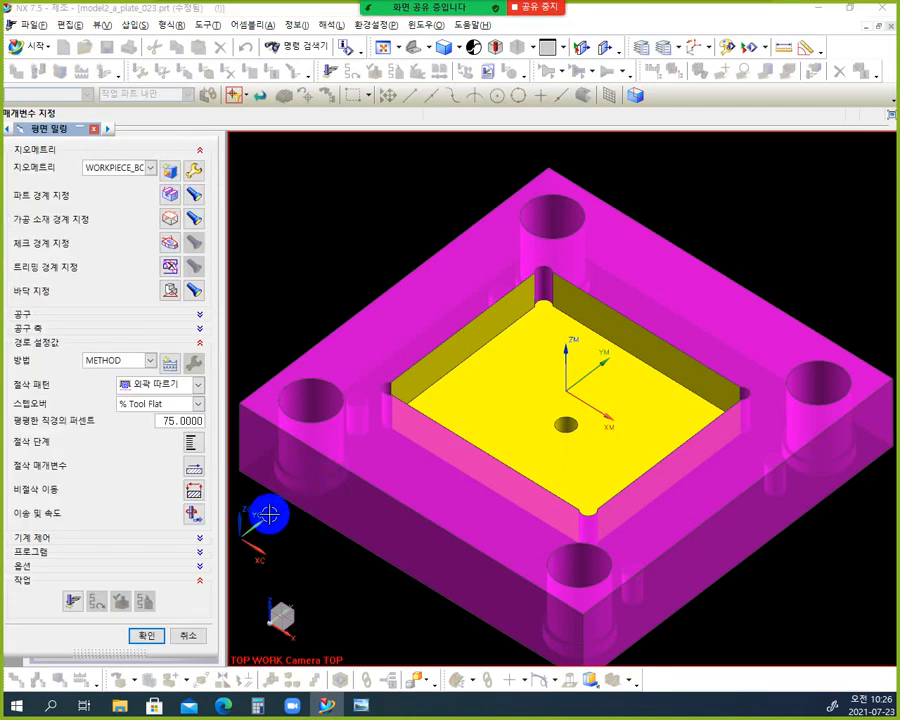
# Step: Set the cut feed rate to 2000 mmpm and generate the planar mill toolpath
pyautogui.click(193, 516)
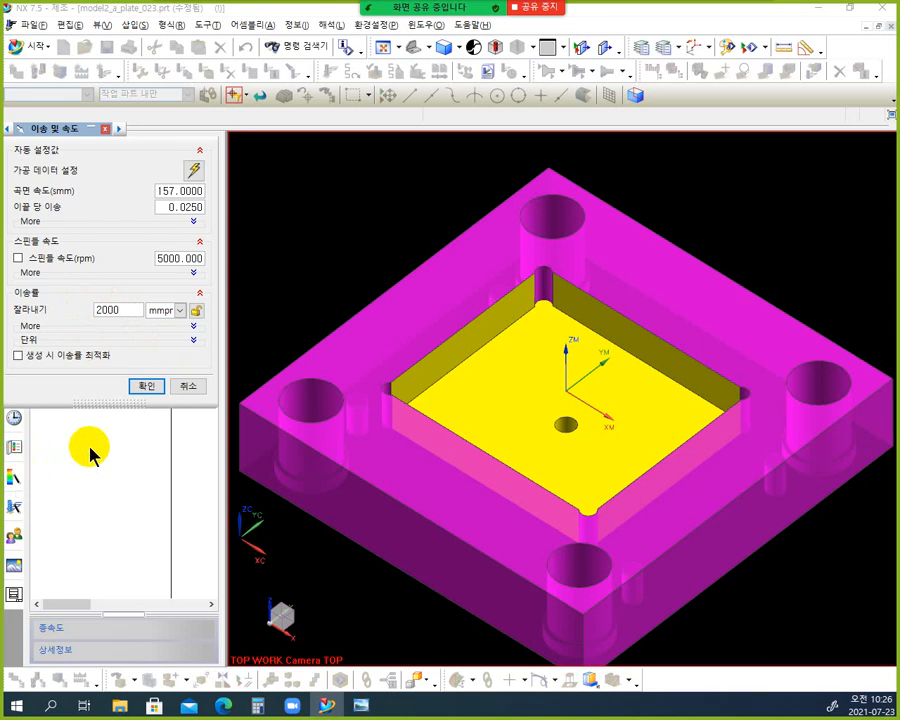
pyautogui.click(147, 388)
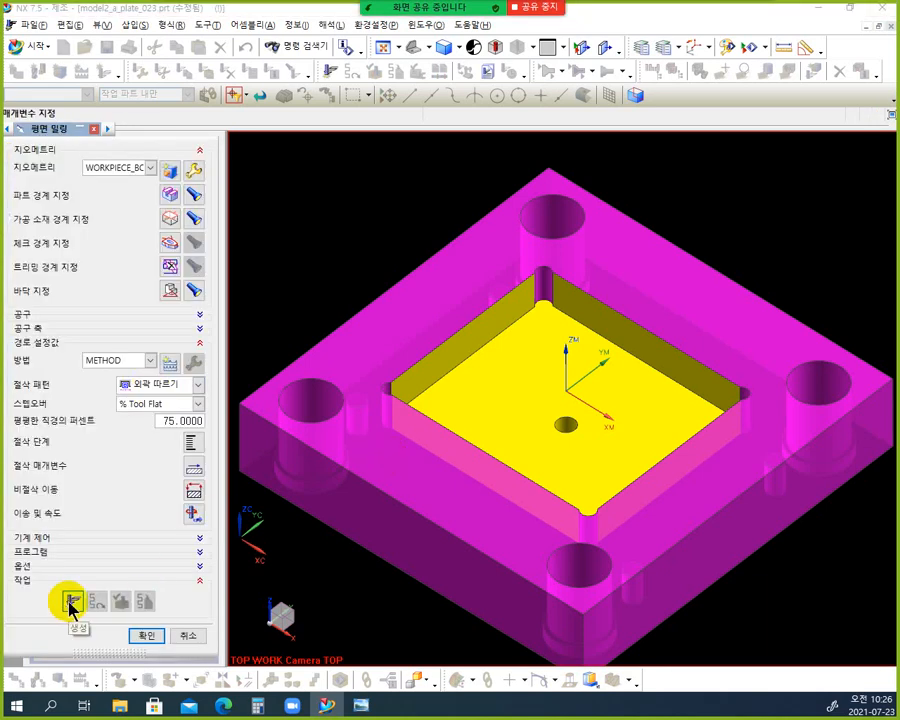
pyautogui.click(70, 601)
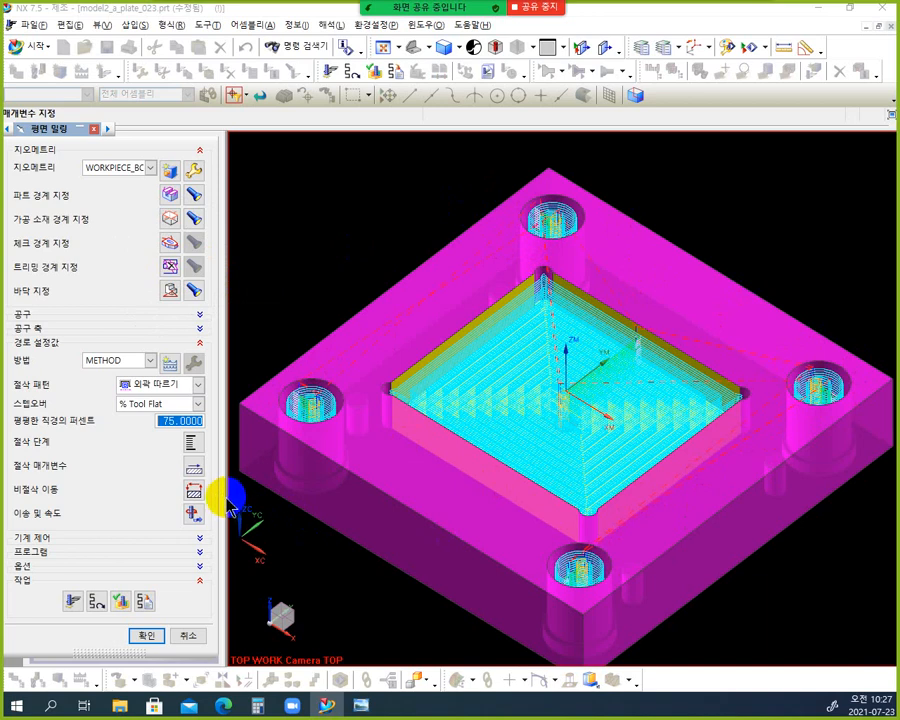
# Step: Try to trim the toolpath inside the four corner holes with a curve/edge trim boundary on their upper rims, and regenerate it
pyautogui.click(170, 270)
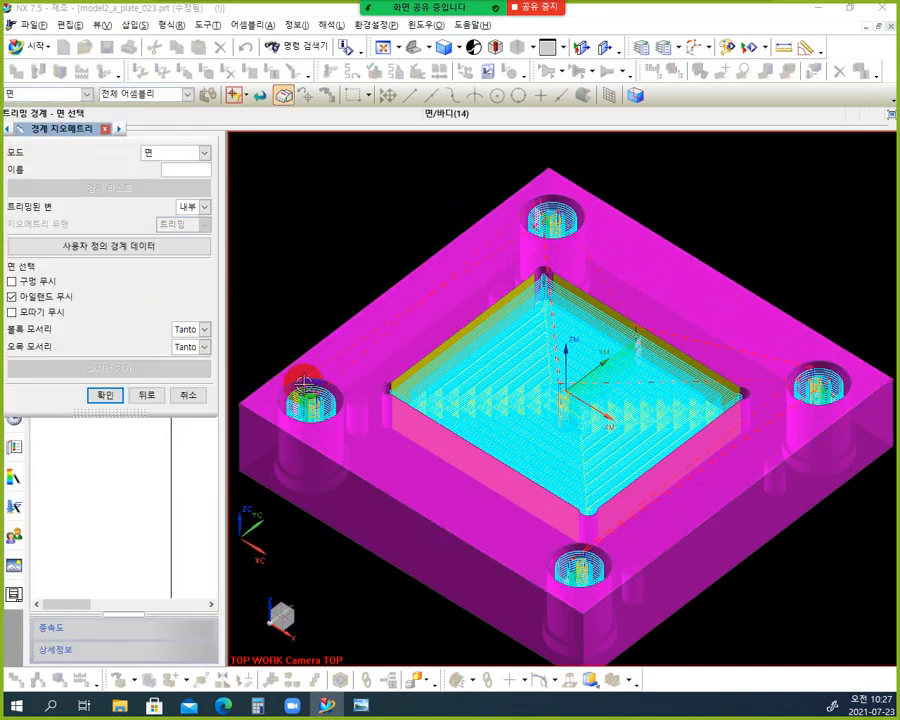
pyautogui.click(207, 153)
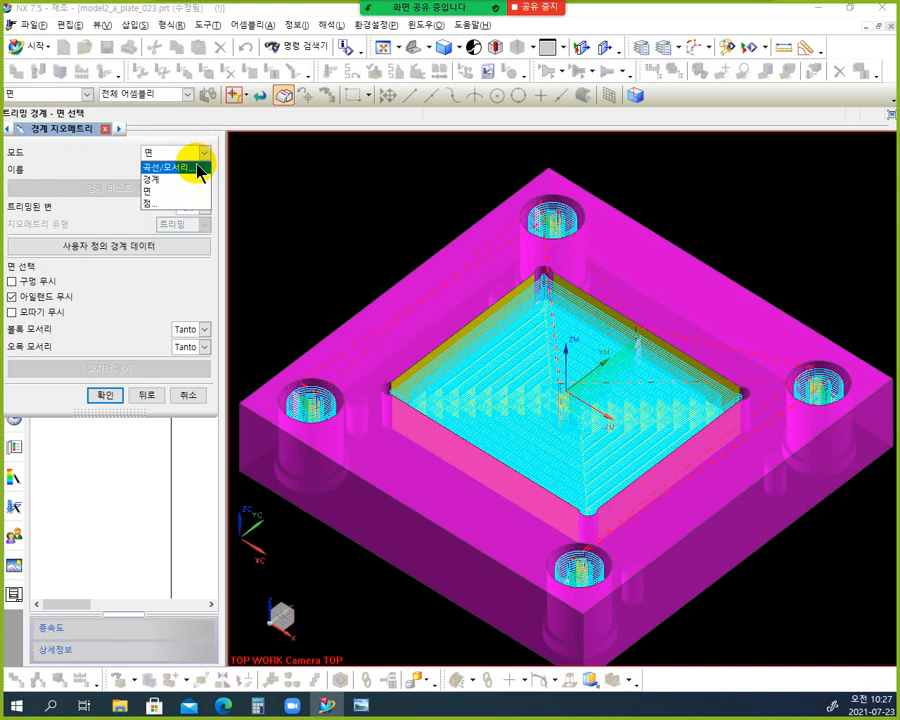
pyautogui.click(196, 168)
pyautogui.click(532, 221)
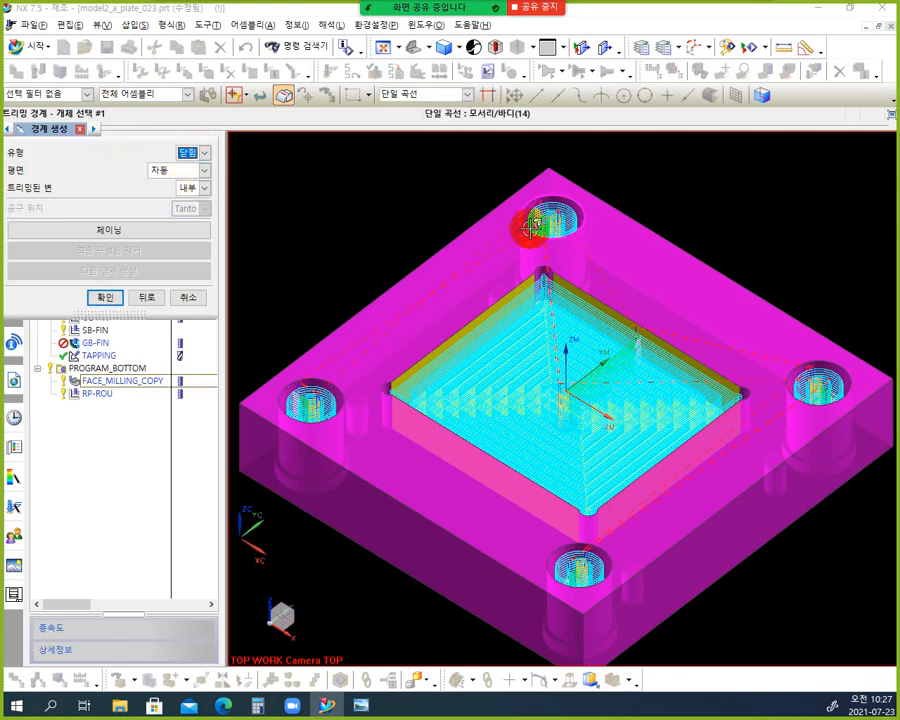
pyautogui.click(351, 376)
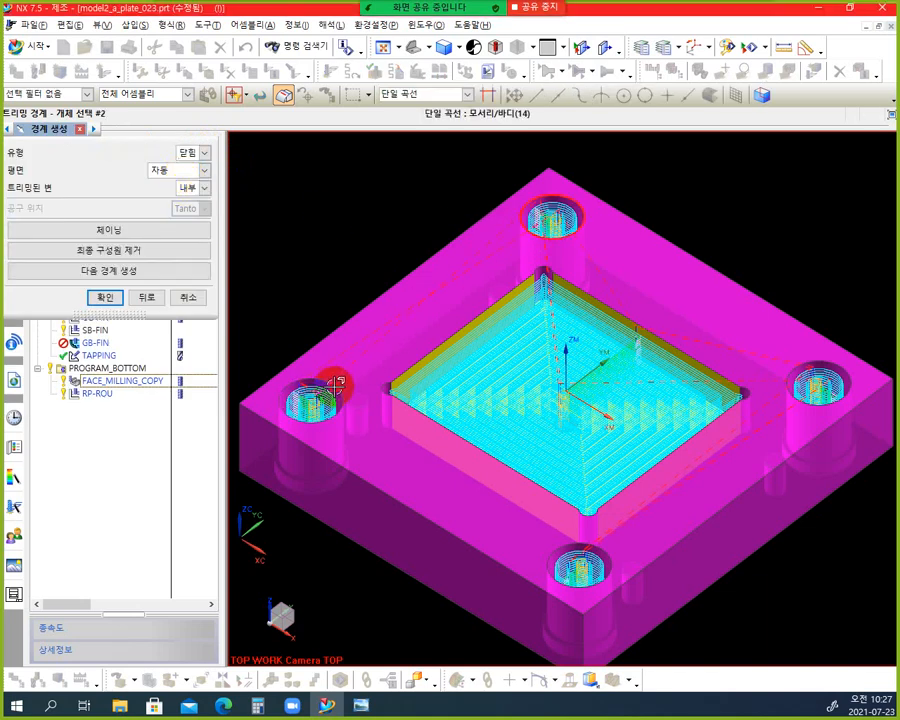
pyautogui.click(795, 360)
pyautogui.click(832, 359)
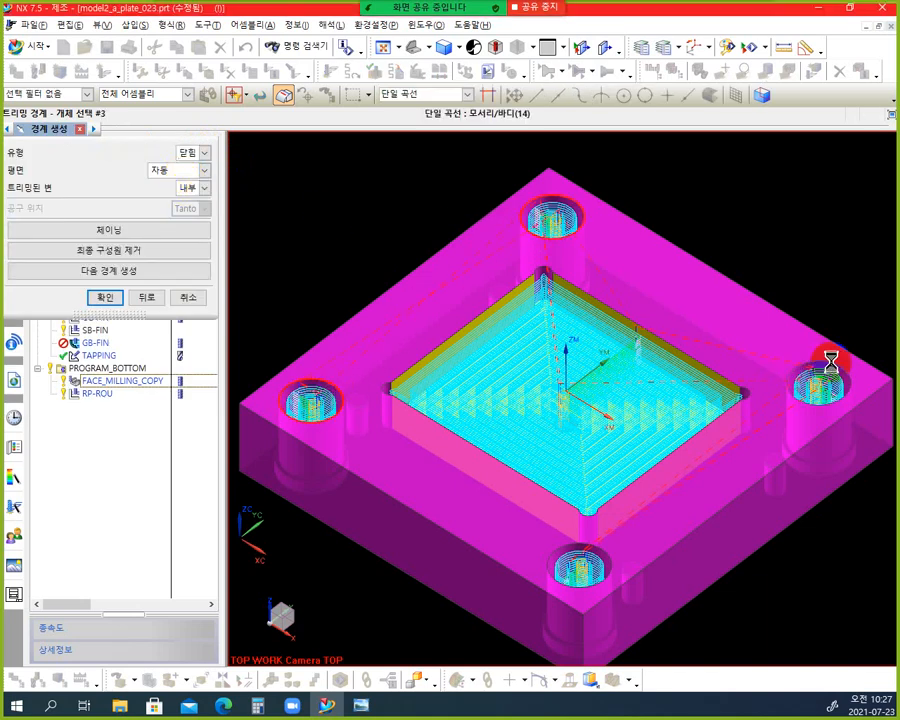
pyautogui.click(571, 539)
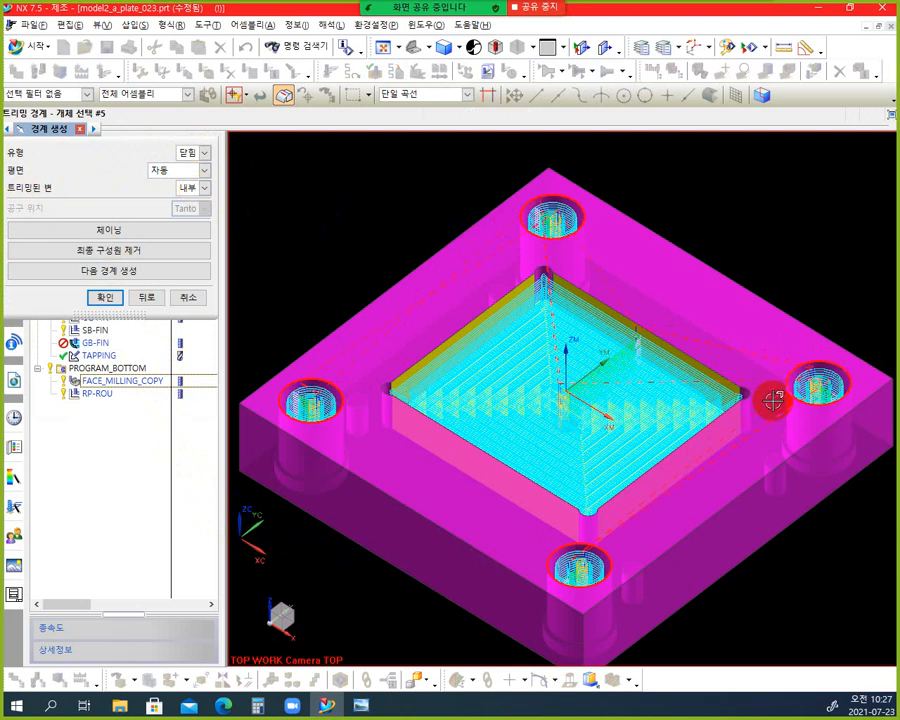
pyautogui.click(106, 300)
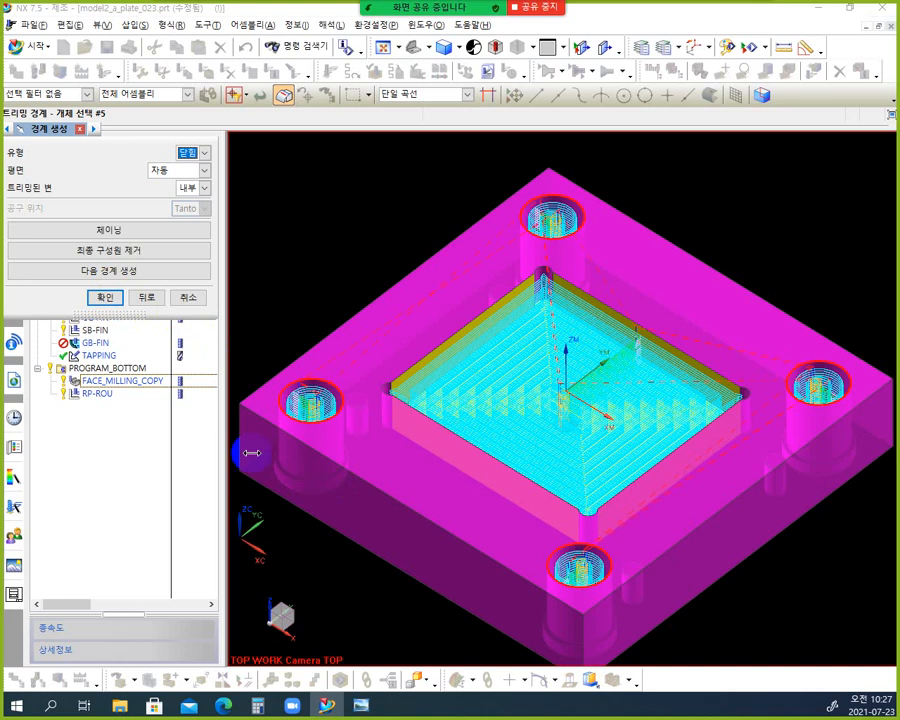
pyautogui.click(99, 298)
pyautogui.click(106, 397)
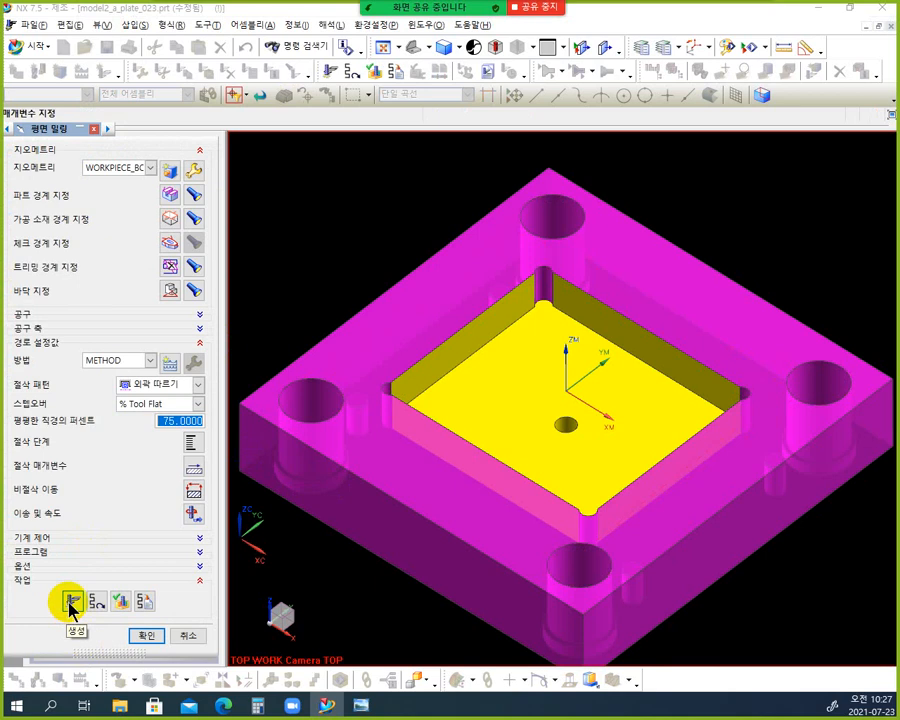
pyautogui.click(72, 603)
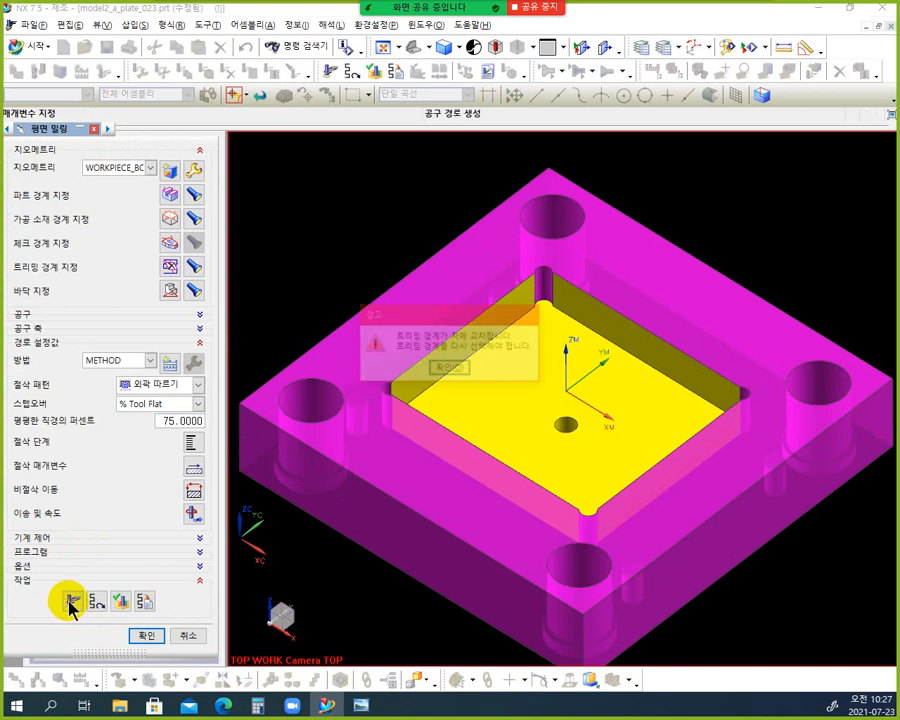
pyautogui.click(465, 369)
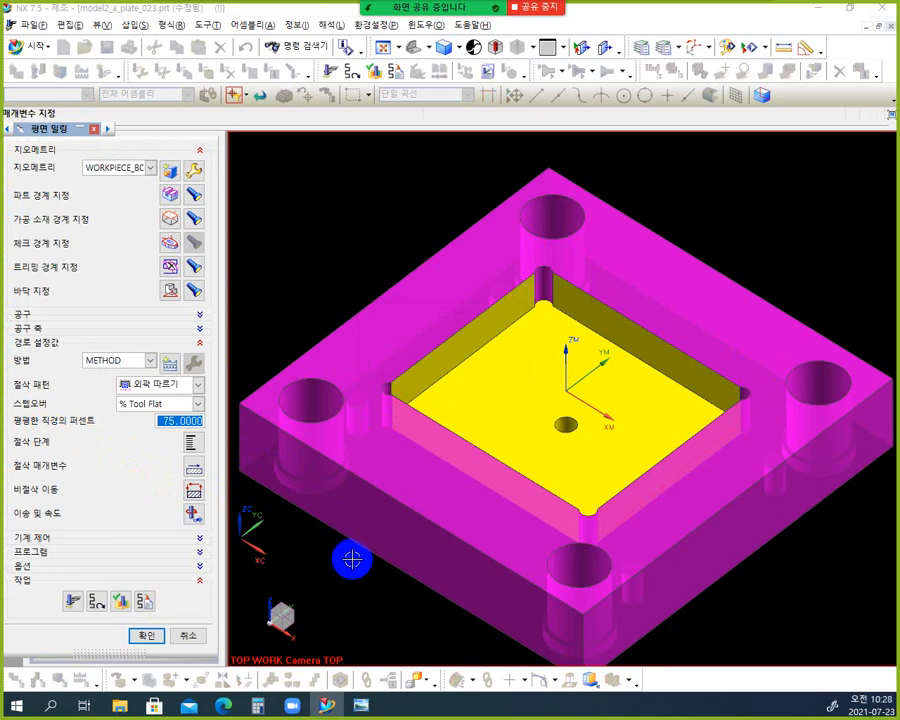
# Step: Discard the existing trim boundary and redefine it from the rectangular pocket's upper edges and corner arcs using curve/edge mode
pyautogui.click(169, 276)
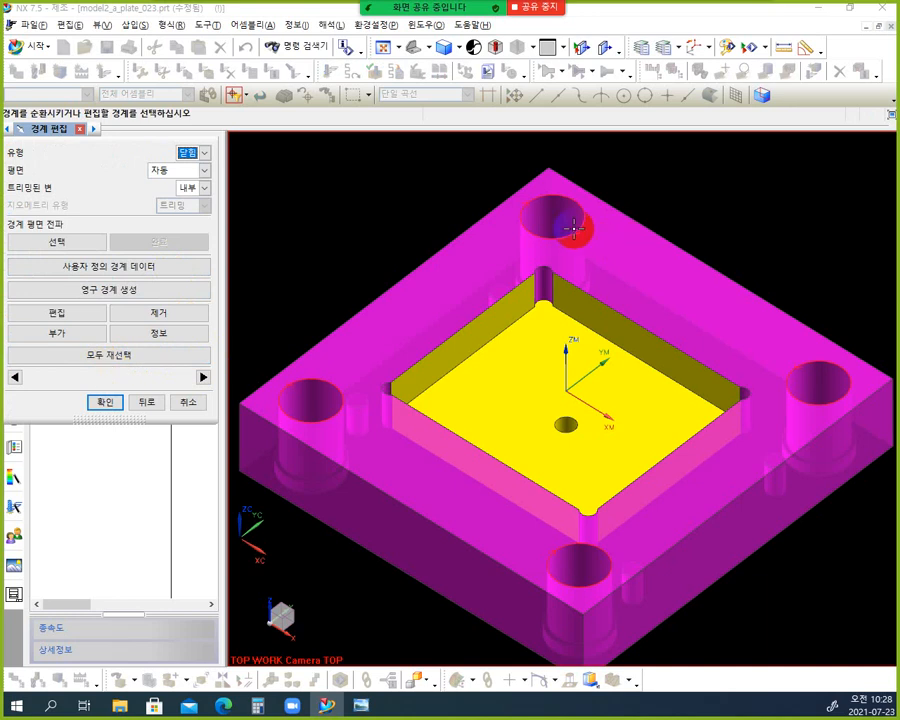
pyautogui.click(116, 356)
pyautogui.click(380, 369)
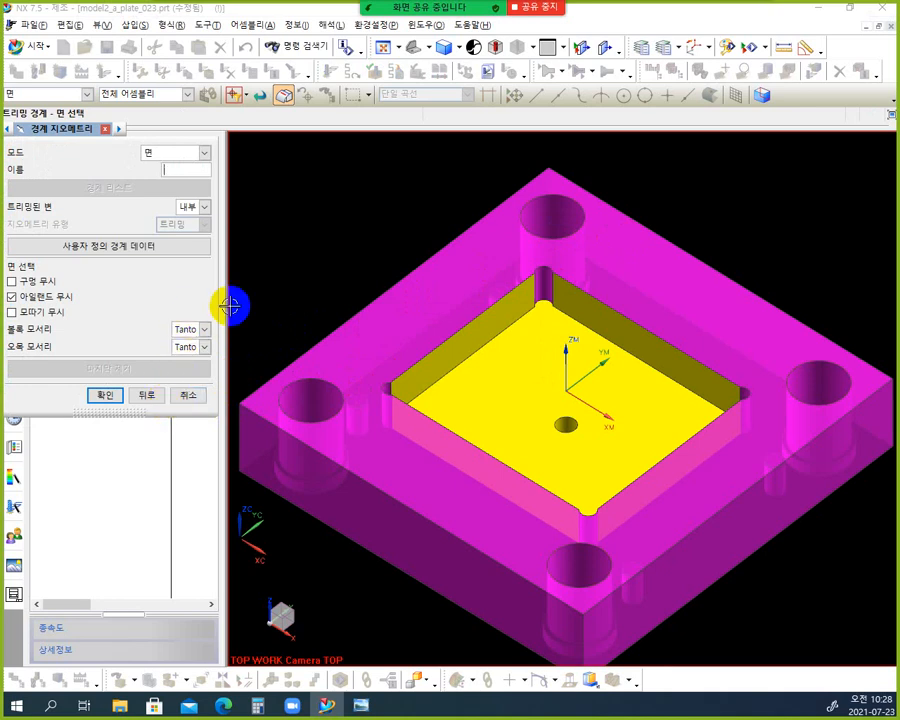
pyautogui.click(204, 152)
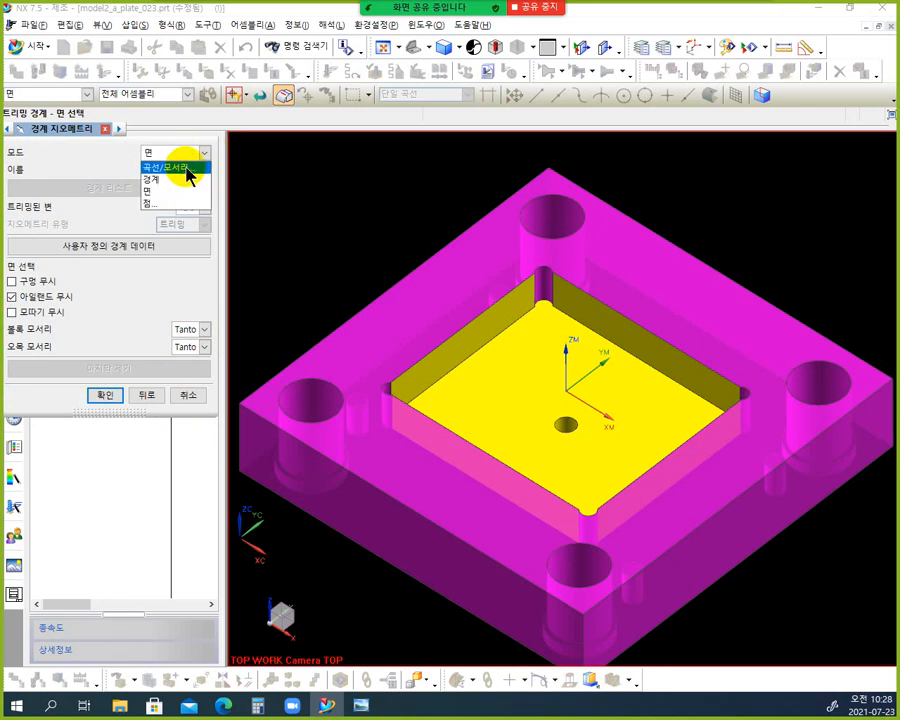
pyautogui.click(183, 169)
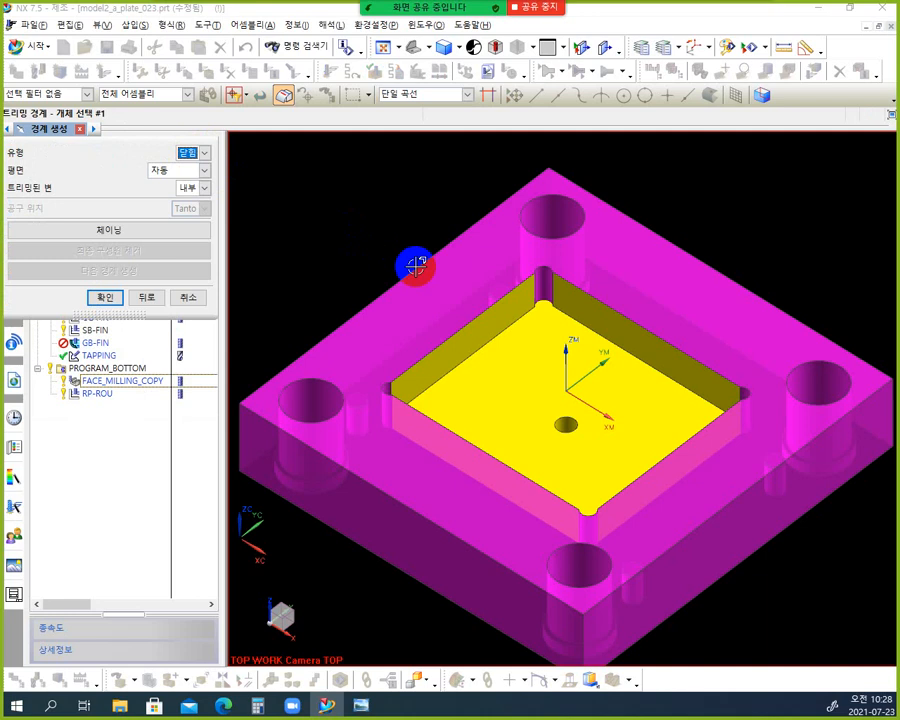
pyautogui.click(434, 344)
pyautogui.click(537, 265)
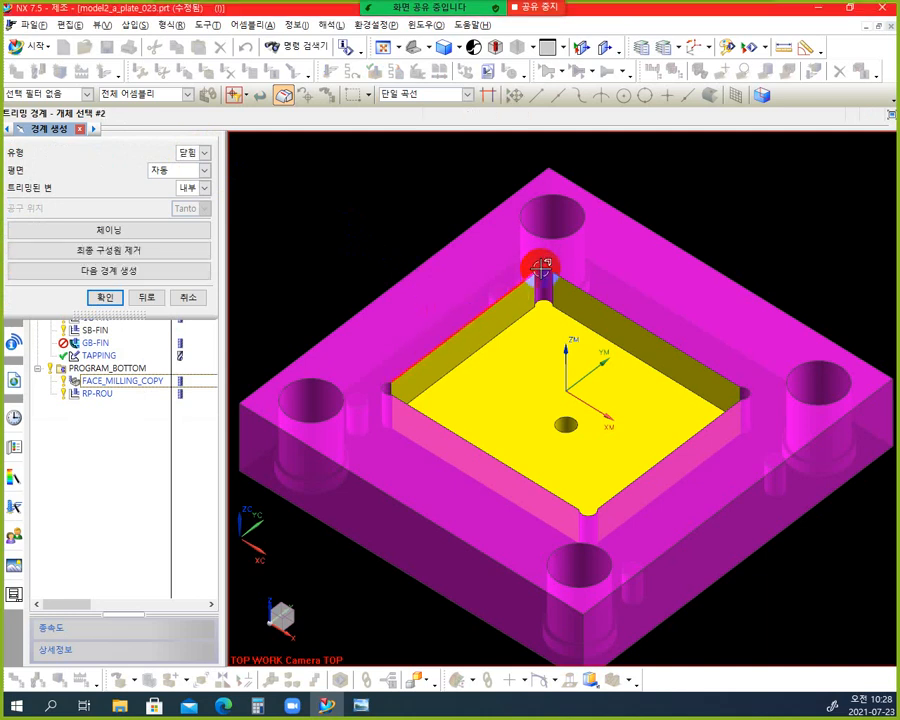
pyautogui.click(745, 386)
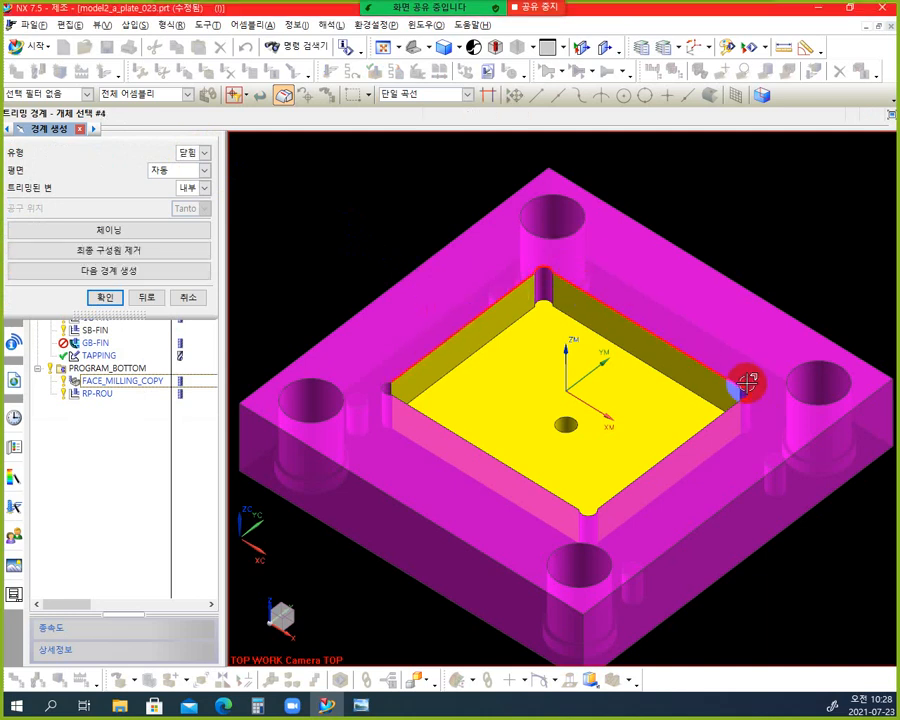
pyautogui.click(702, 427)
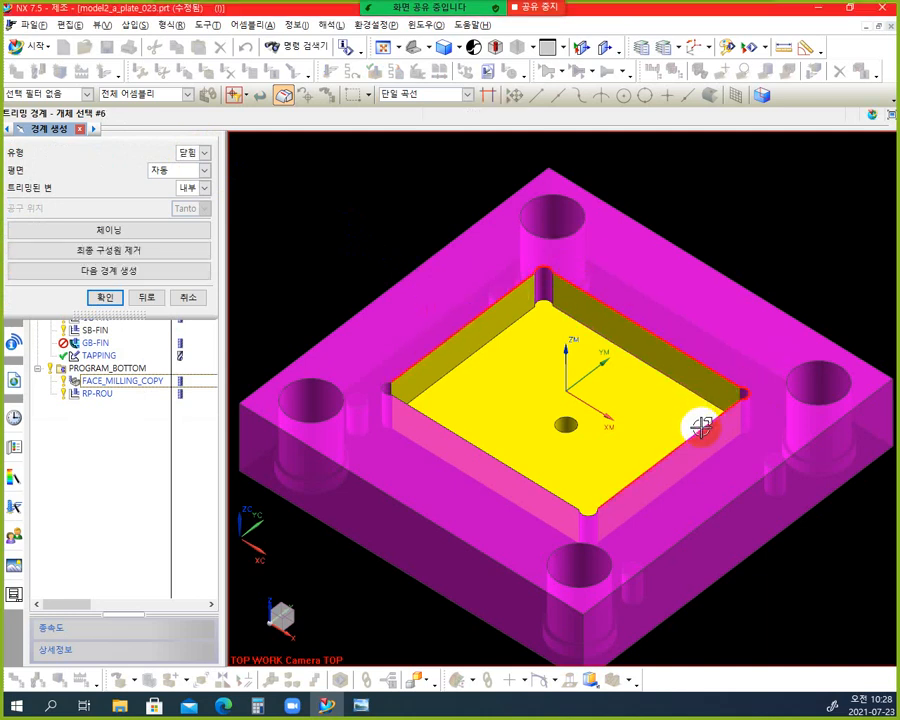
pyautogui.click(549, 498)
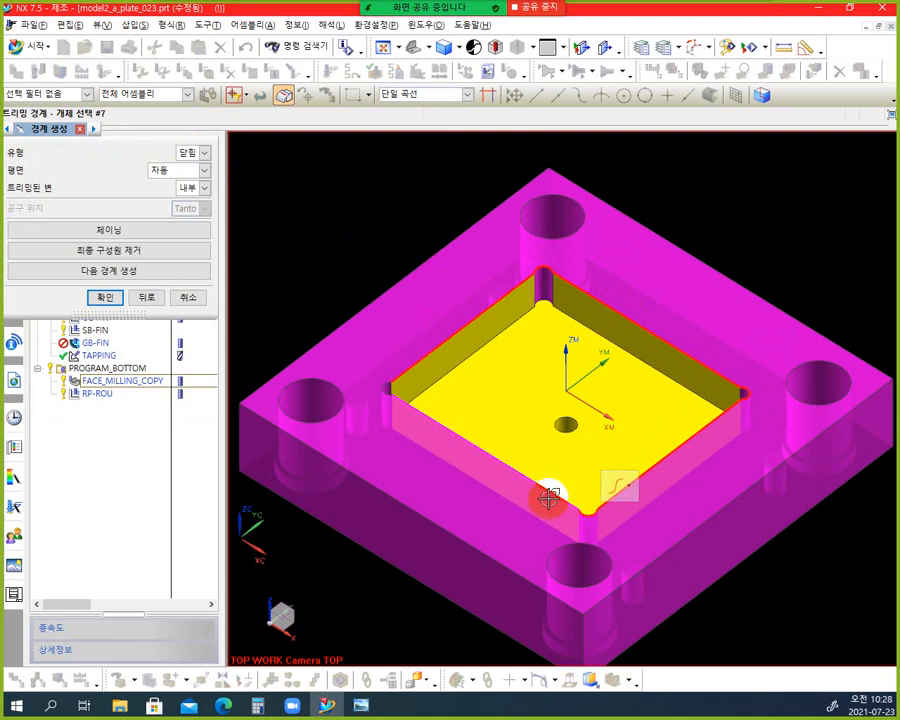
pyautogui.click(374, 388)
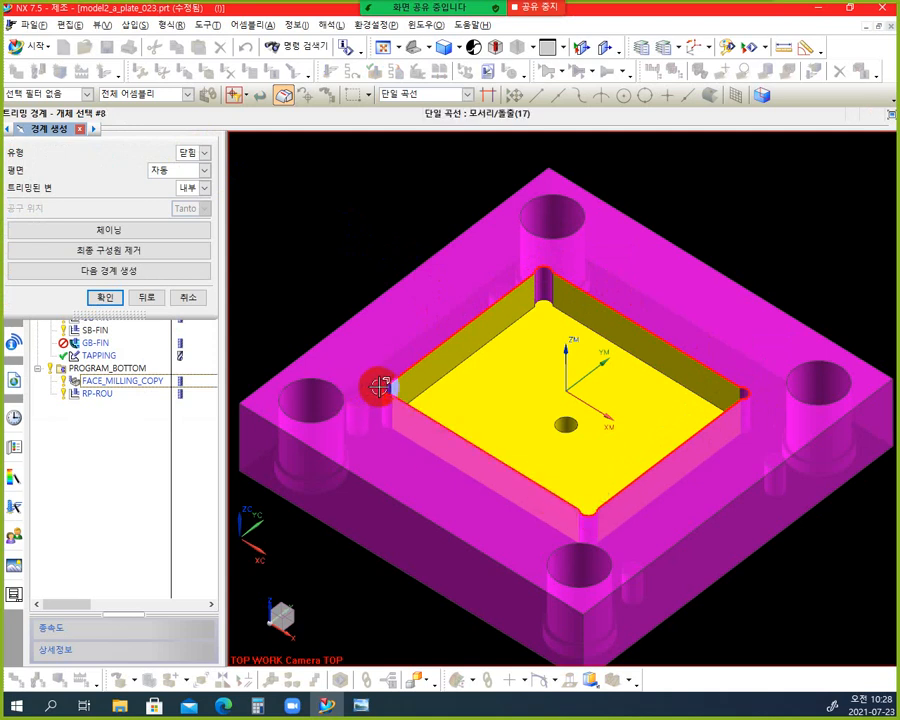
pyautogui.click(471, 305)
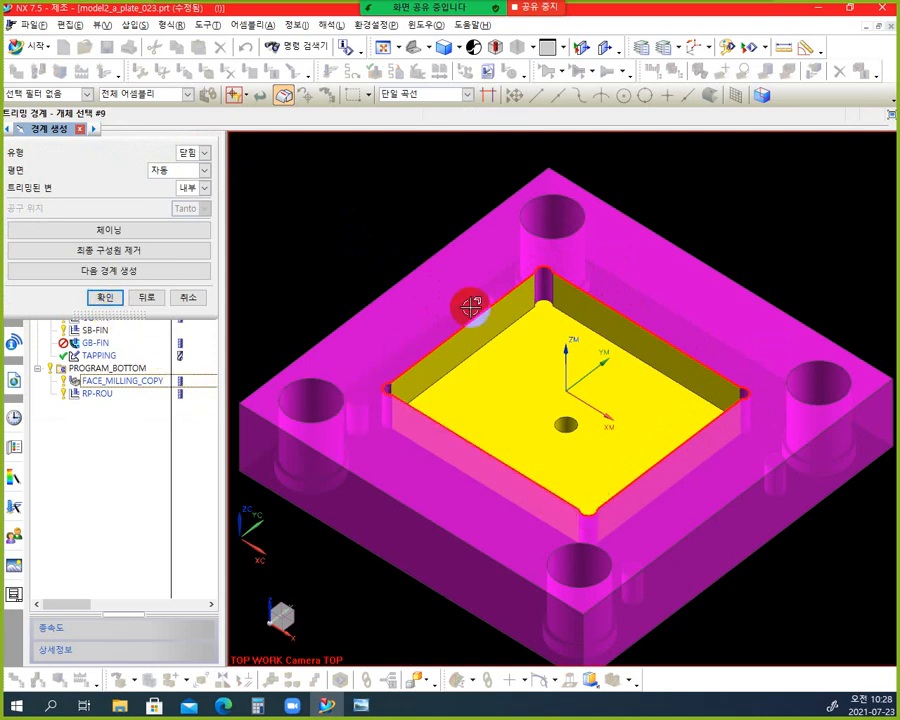
# Step: Set the trimmed side of the pocket boundary to outside and accept the trim boundary
pyautogui.click(206, 188)
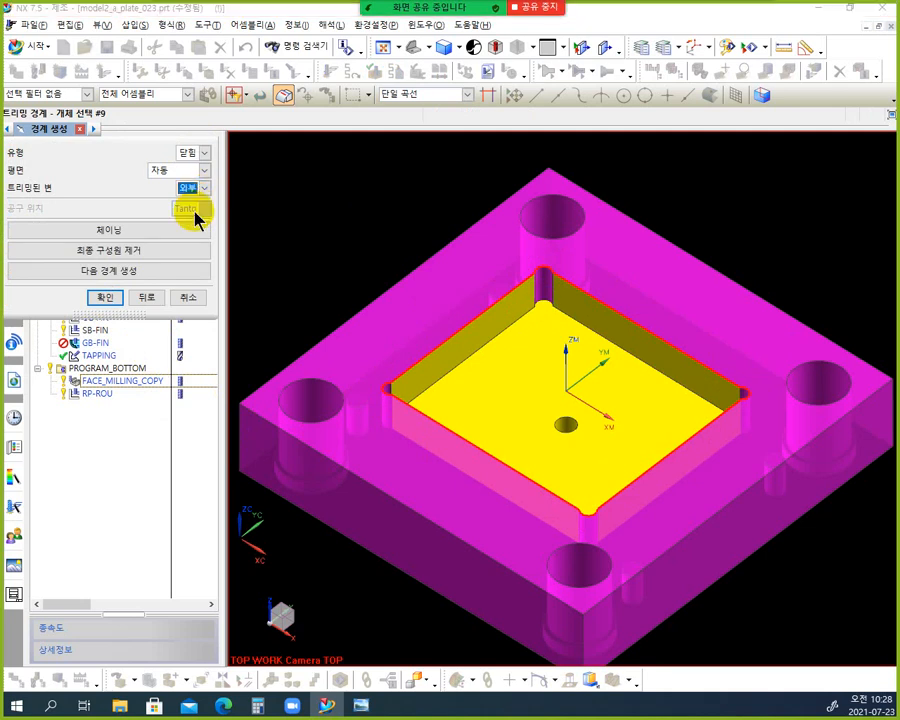
pyautogui.click(110, 297)
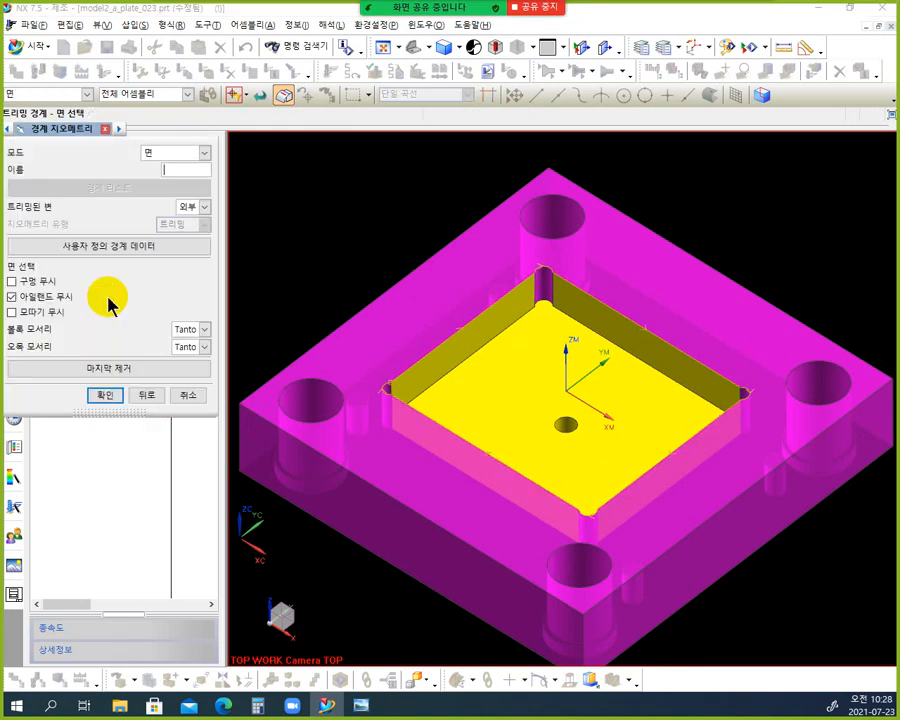
pyautogui.click(106, 398)
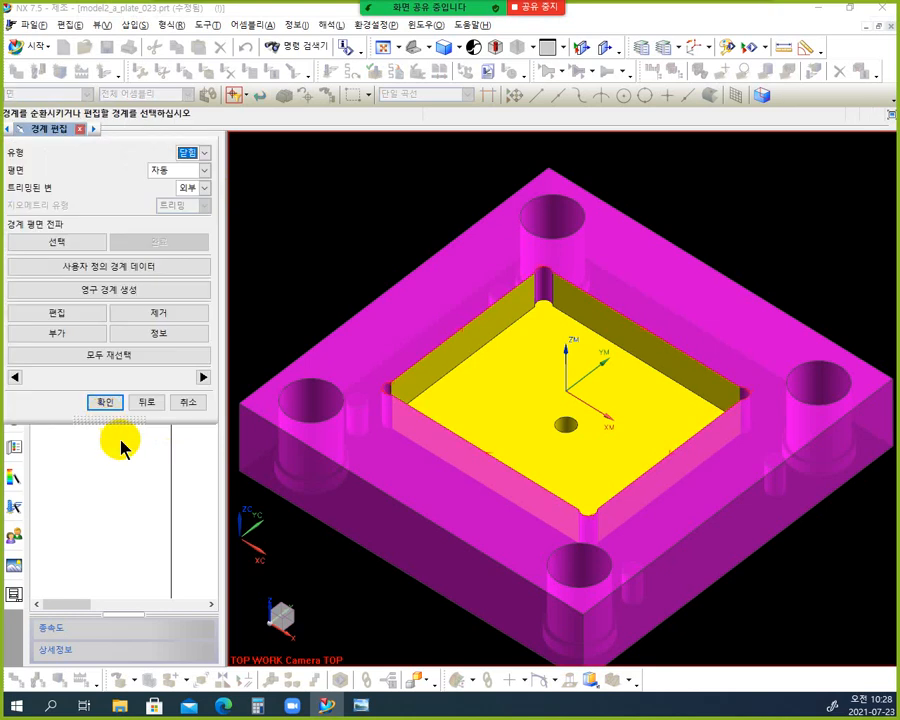
pyautogui.click(110, 404)
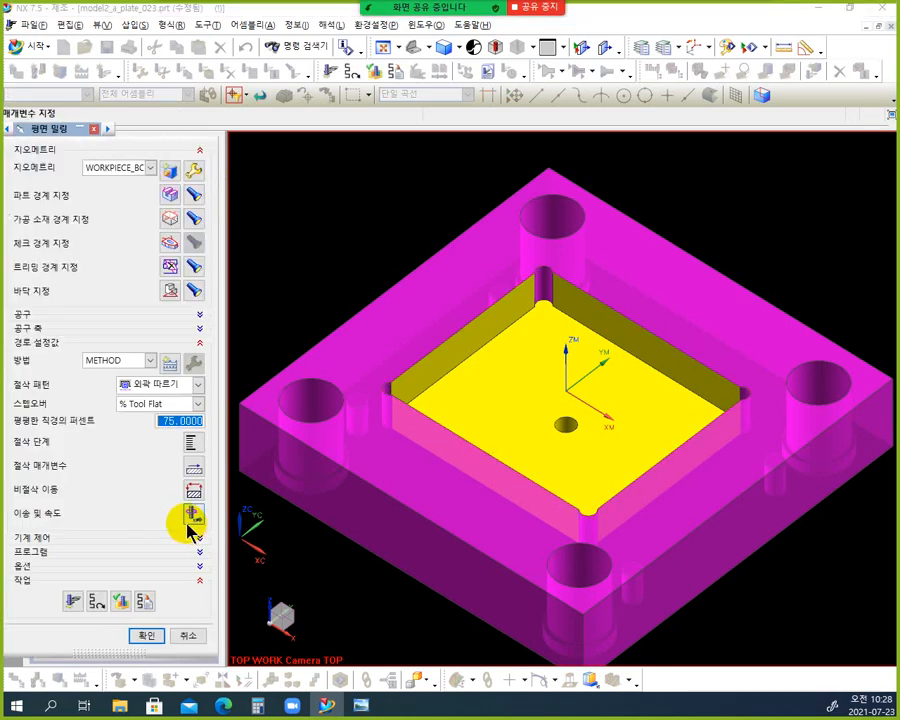
# Step: Regenerate the planar mill toolpath and display the trim boundary around the pocket to check it
pyautogui.click(72, 601)
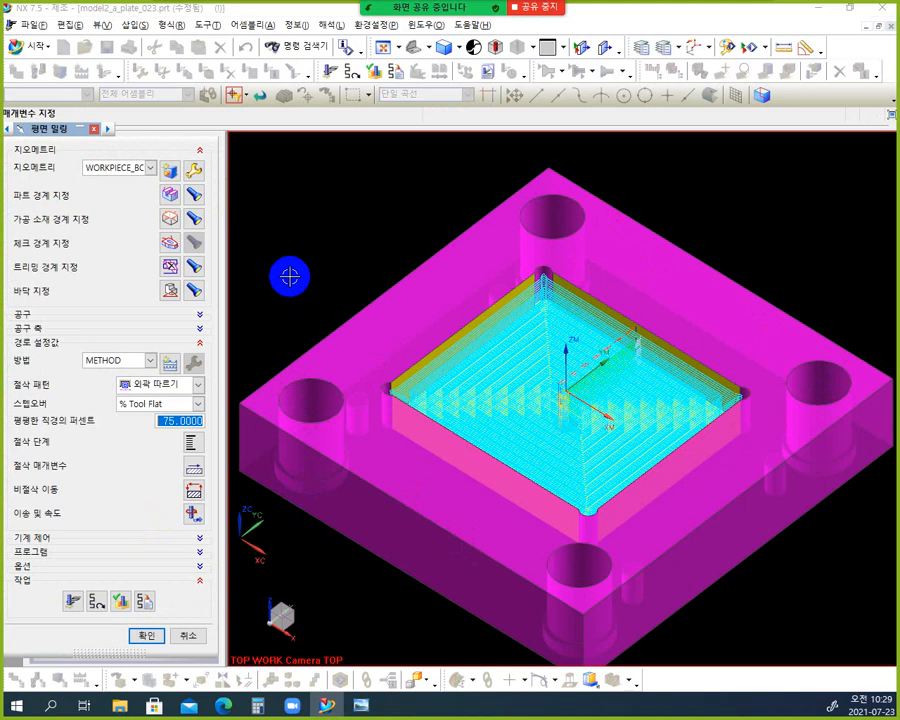
pyautogui.click(194, 268)
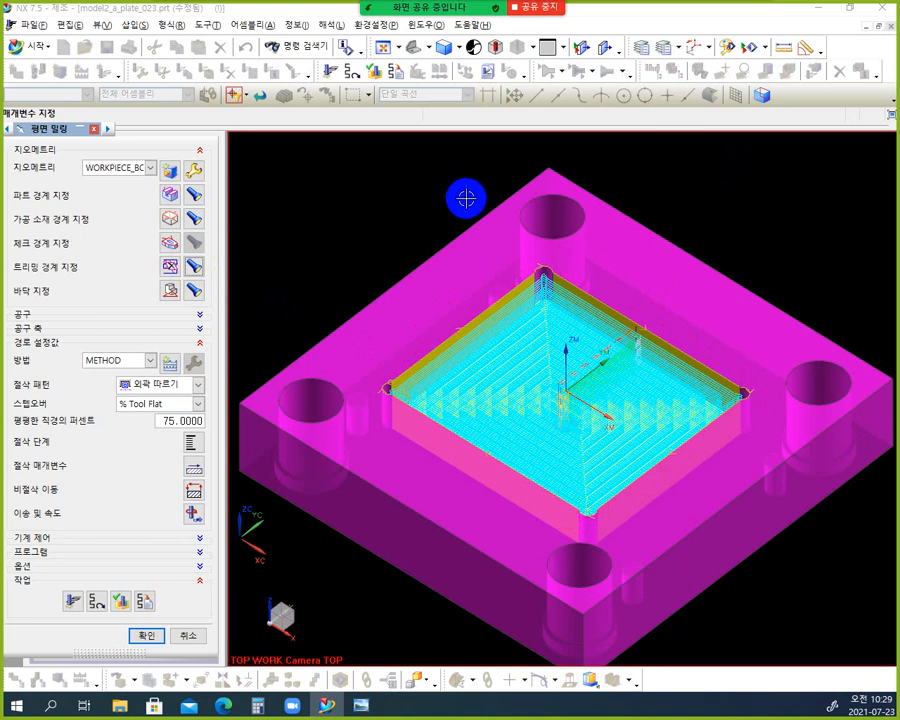
pyautogui.moveTo(502, 422); pyautogui.dragTo(530, 424, button='middle')
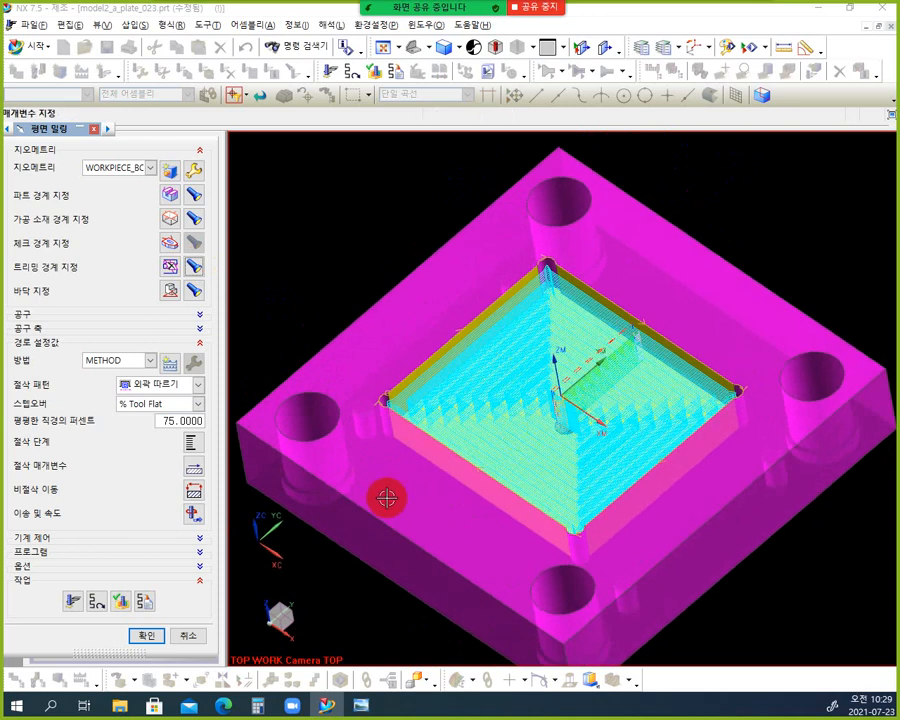
# Step: Simulate the pocket toolpath in 3D dynamic verification at animation speed 4, inspect the machined pocket, and close the verification
pyautogui.click(135, 635)
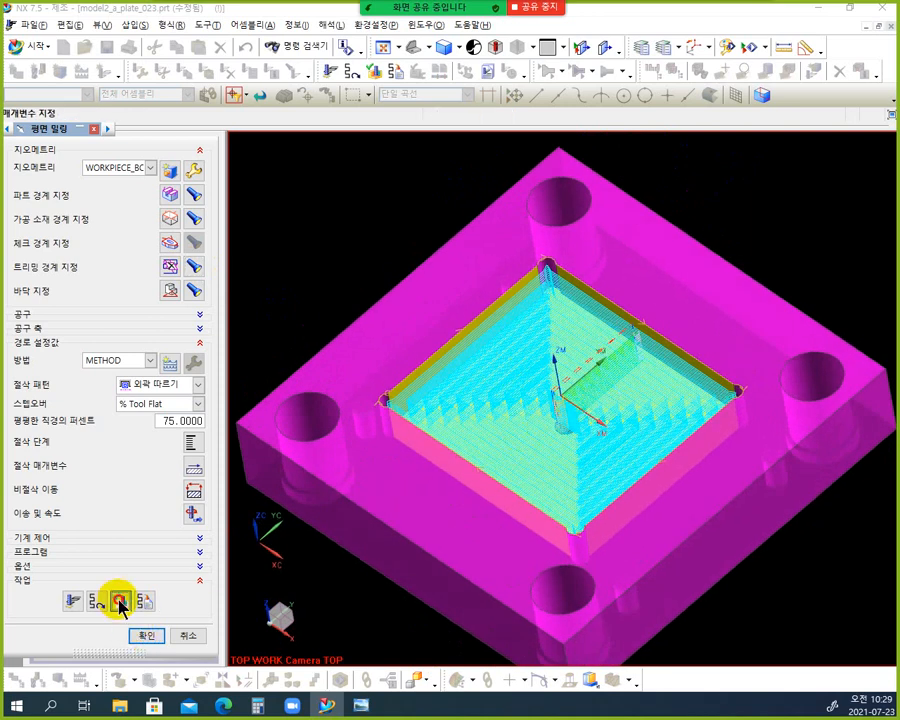
pyautogui.click(119, 603)
pyautogui.moveTo(400, 380); pyautogui.dragTo(361, 287, button='middle')
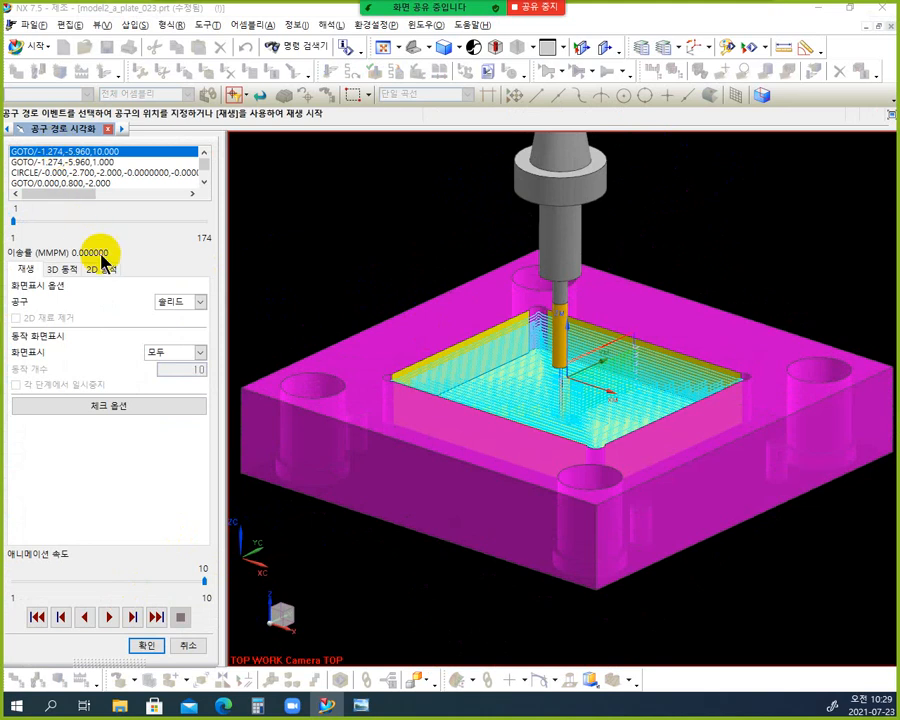
pyautogui.click(64, 270)
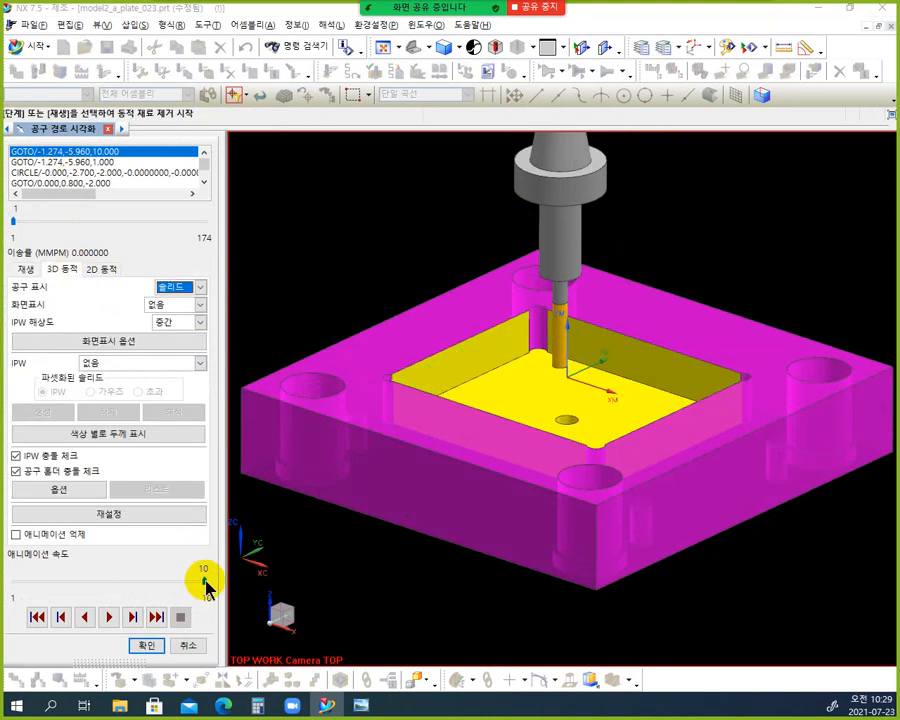
pyautogui.moveTo(206, 584); pyautogui.dragTo(72, 586)
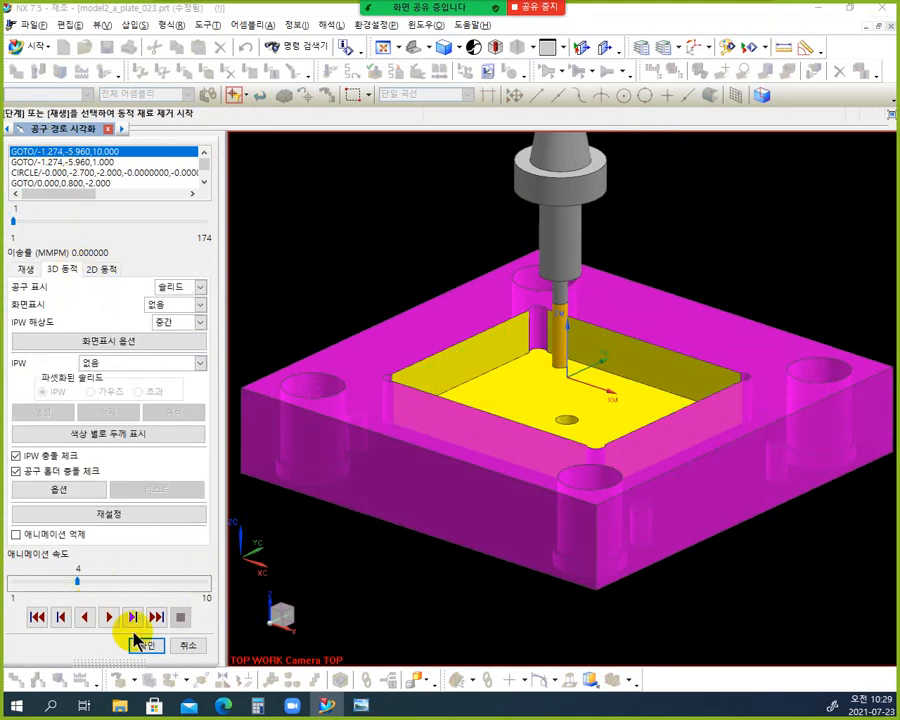
pyautogui.click(110, 617)
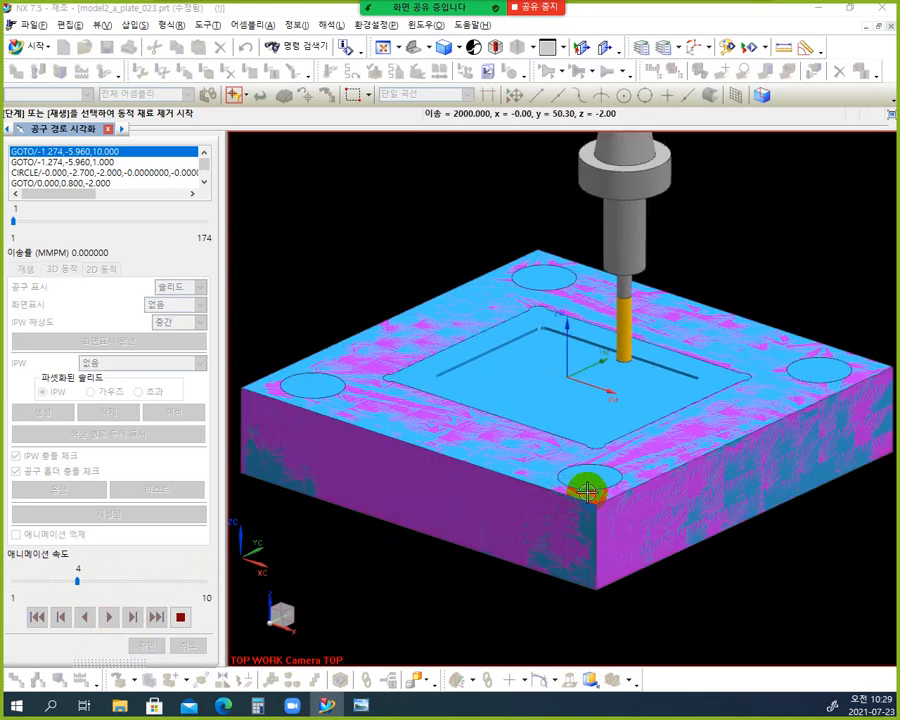
pyautogui.moveTo(689, 464); pyautogui.dragTo(686, 497, button='middle')
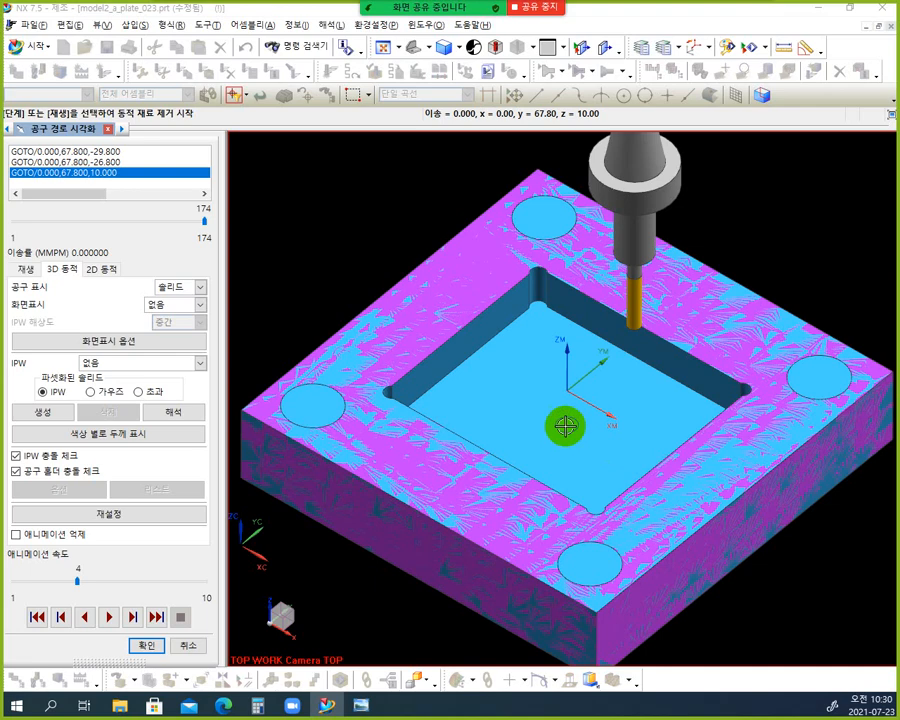
pyautogui.moveTo(562, 424); pyautogui.dragTo(537, 399, button='middle')
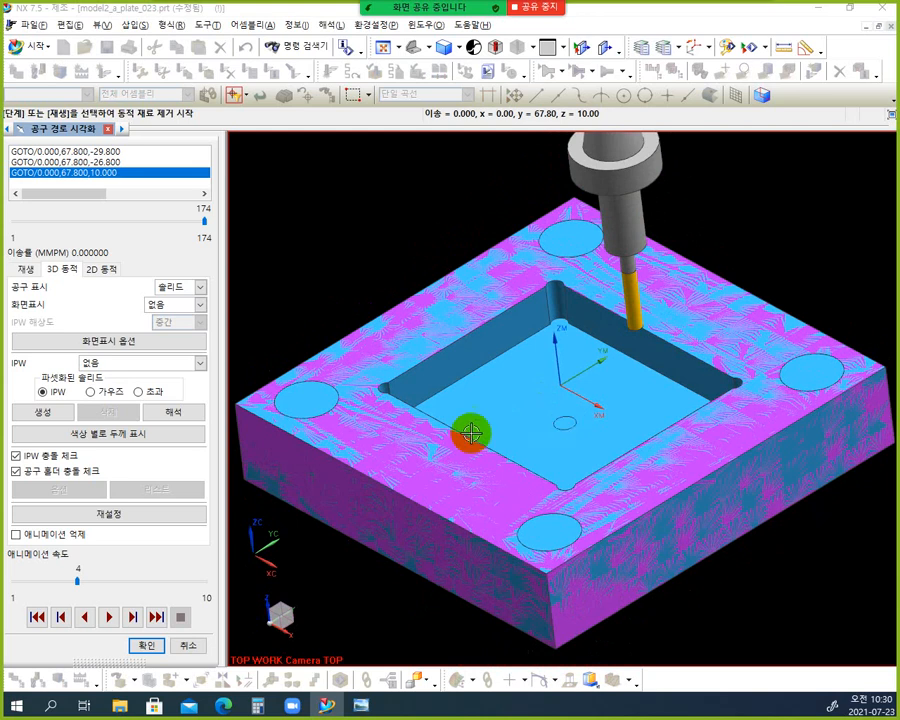
pyautogui.click(146, 645)
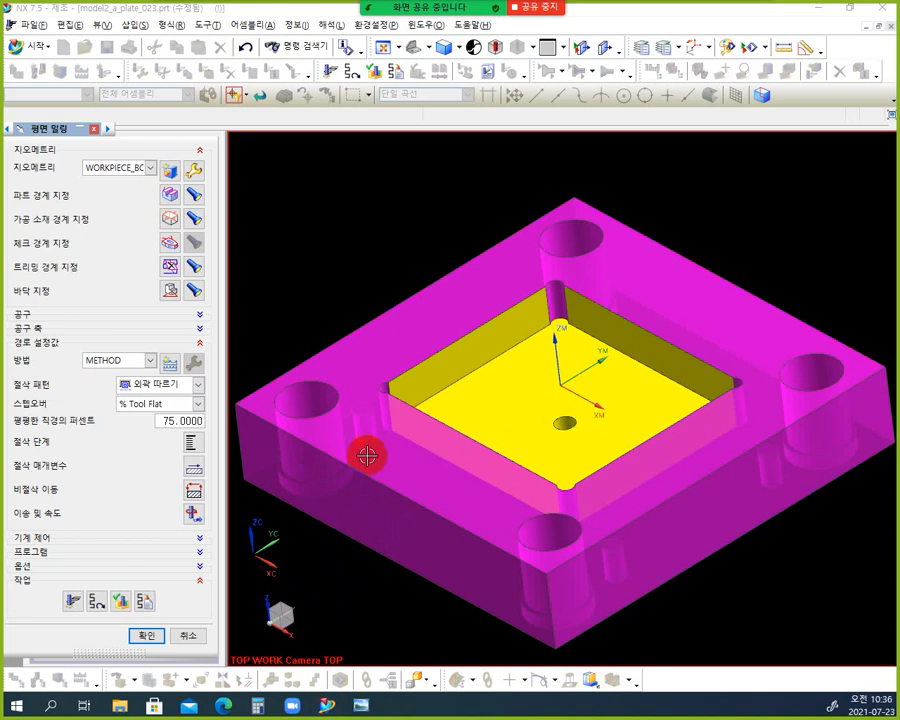
# Step: Accept the RP-ROU planar mill operation with its generated pocket roughing toolpath
pyautogui.click(147, 637)
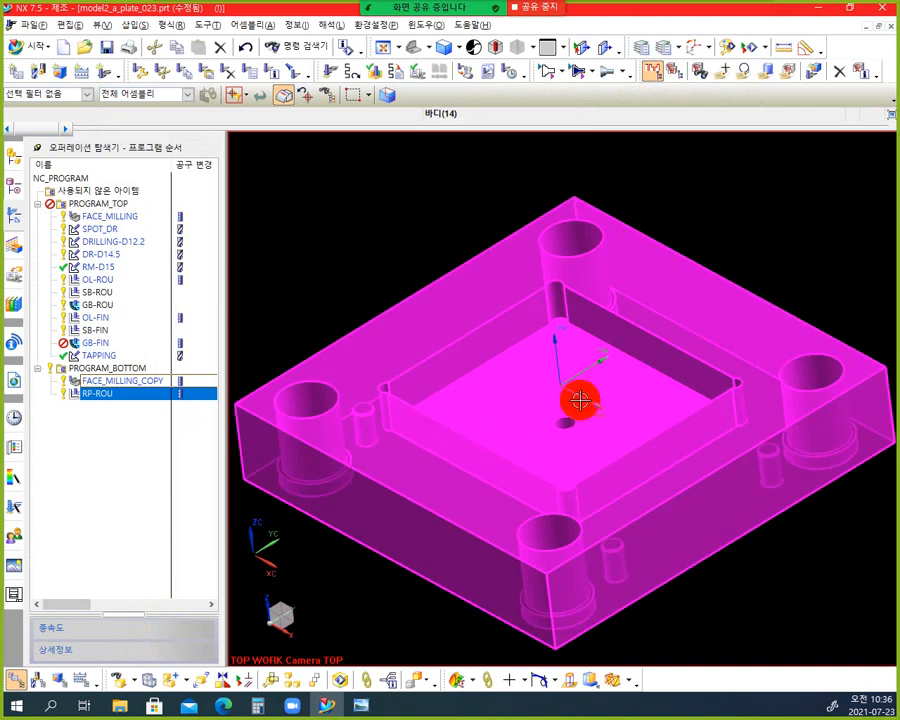
pyautogui.moveTo(572, 397); pyautogui.dragTo(585, 420, button='middle')
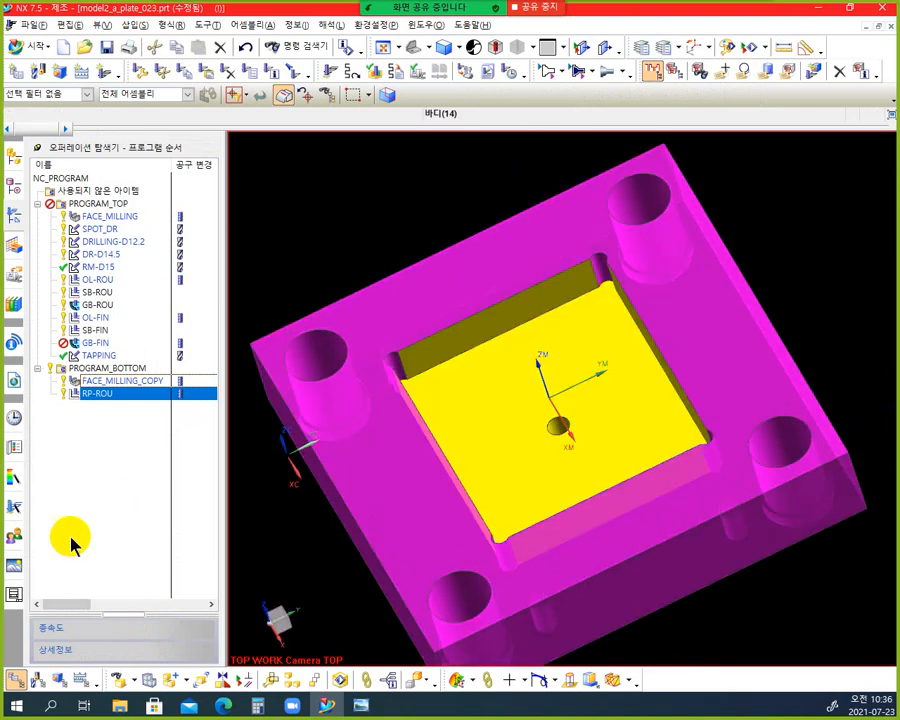
pyautogui.click(100, 397)
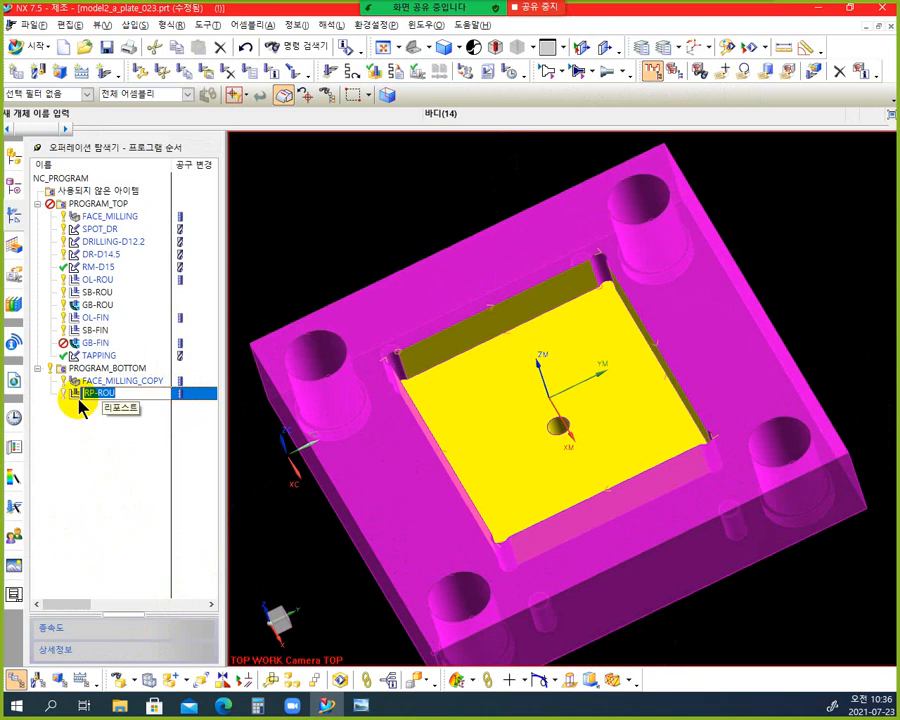
pyautogui.press('Return')
pyautogui.click(85, 396)
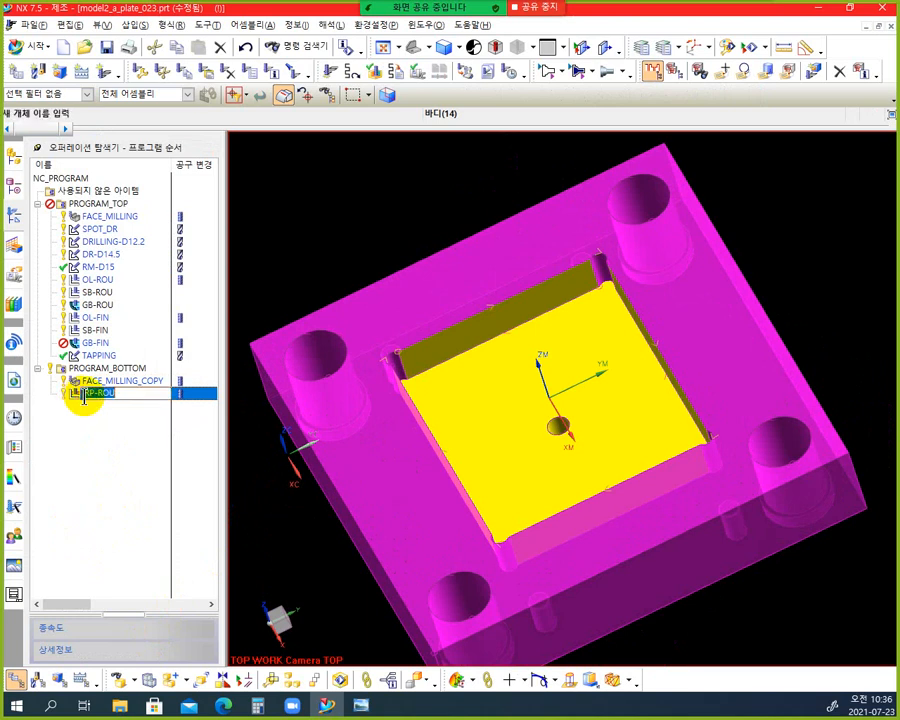
pyautogui.click(115, 428)
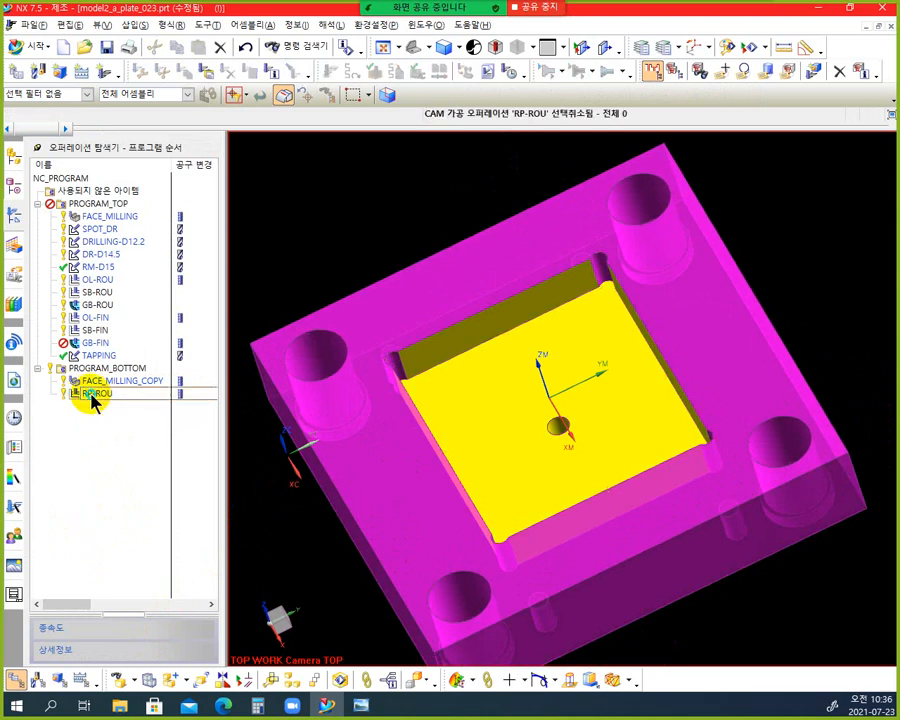
# Step: Copy the RP-ROU operation and paste the duplicate directly after it in PROGRAM_BOTTOM
pyautogui.rightClick(93, 398)
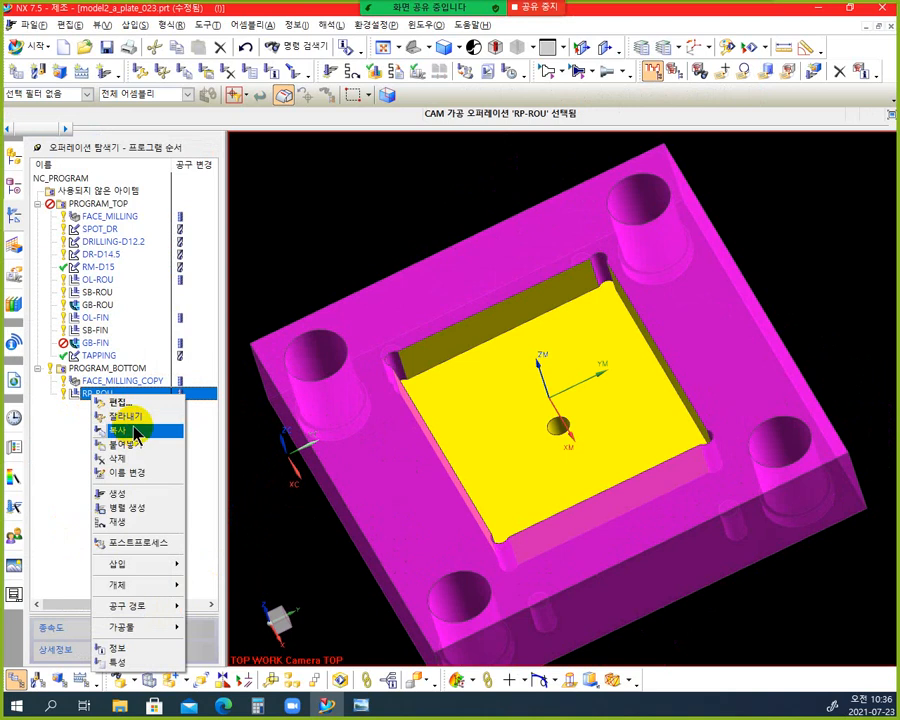
pyautogui.click(139, 431)
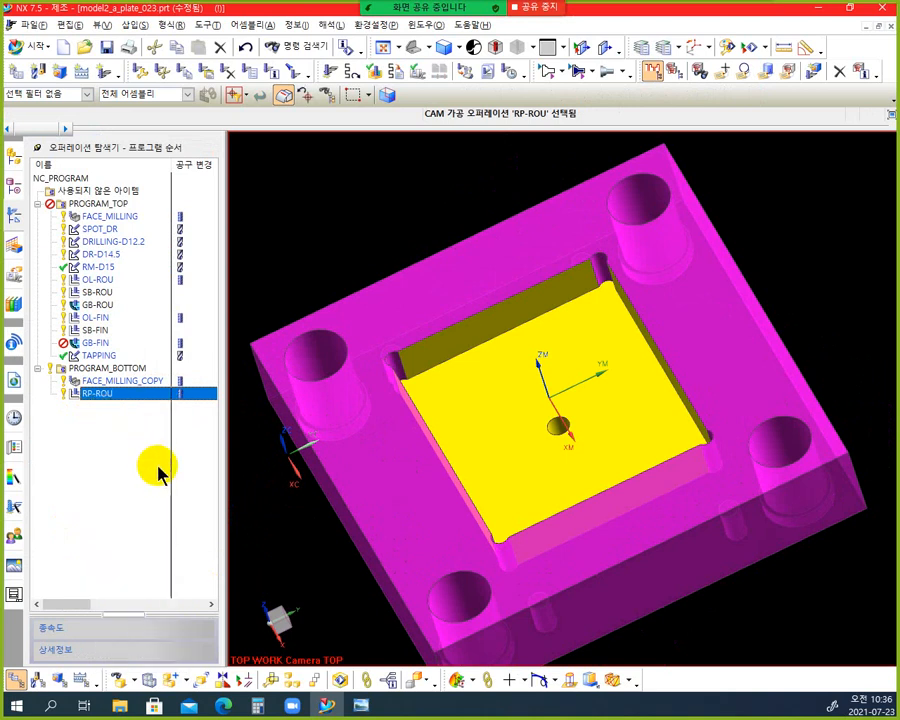
pyautogui.click(297, 482)
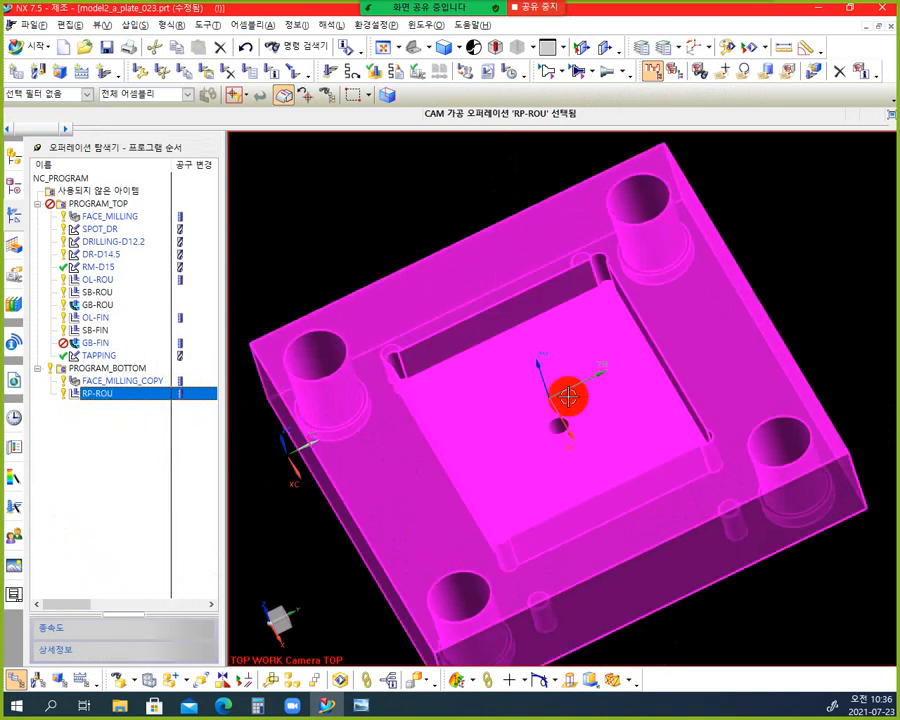
pyautogui.click(567, 397)
pyautogui.moveTo(276, 512); pyautogui.dragTo(285, 490, button='middle')
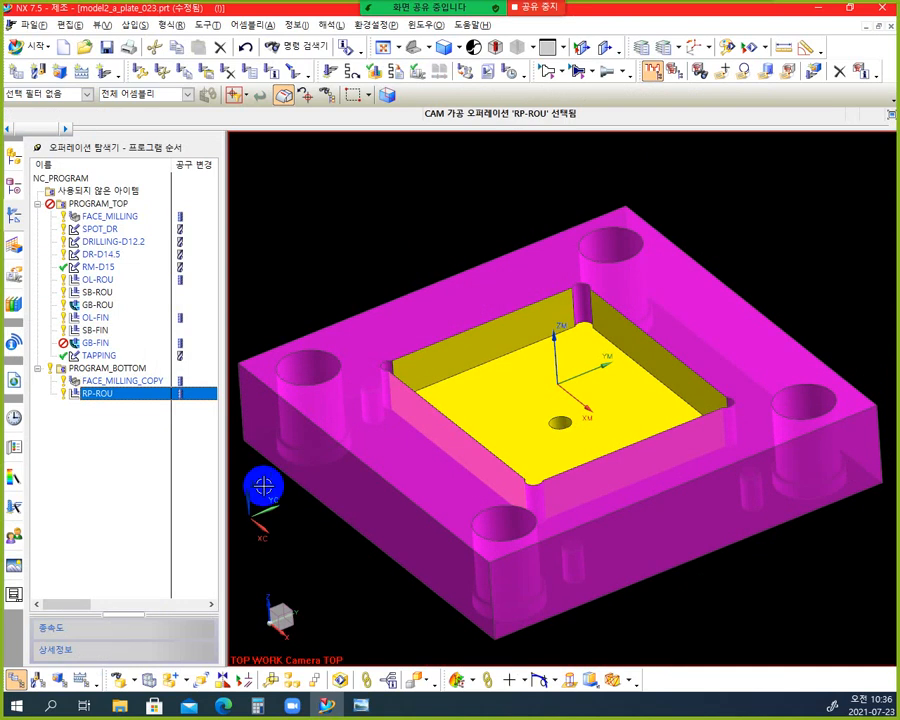
pyautogui.rightClick(100, 398)
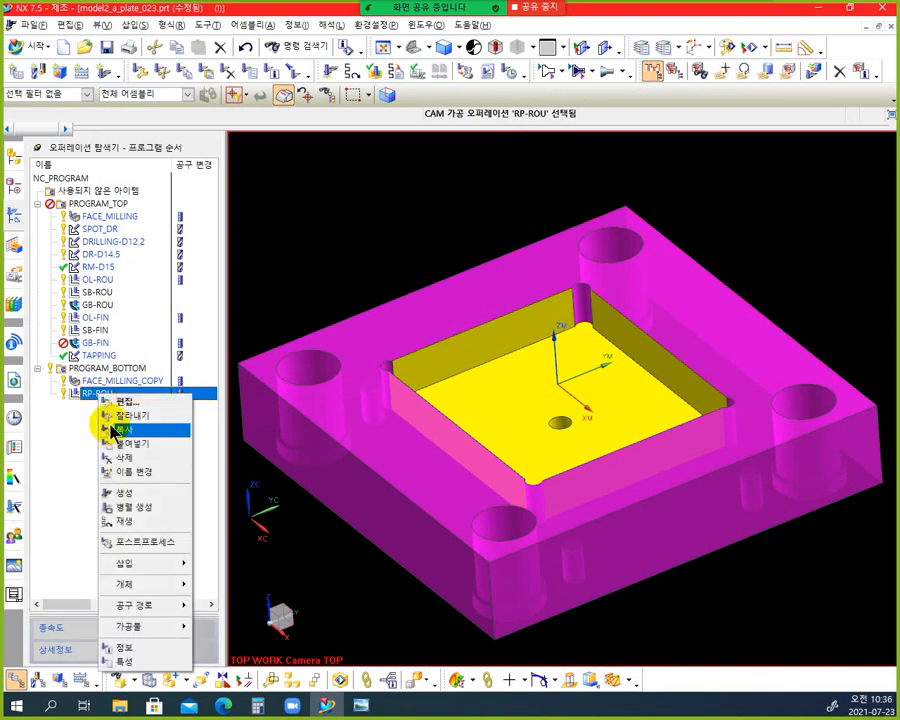
pyautogui.click(137, 444)
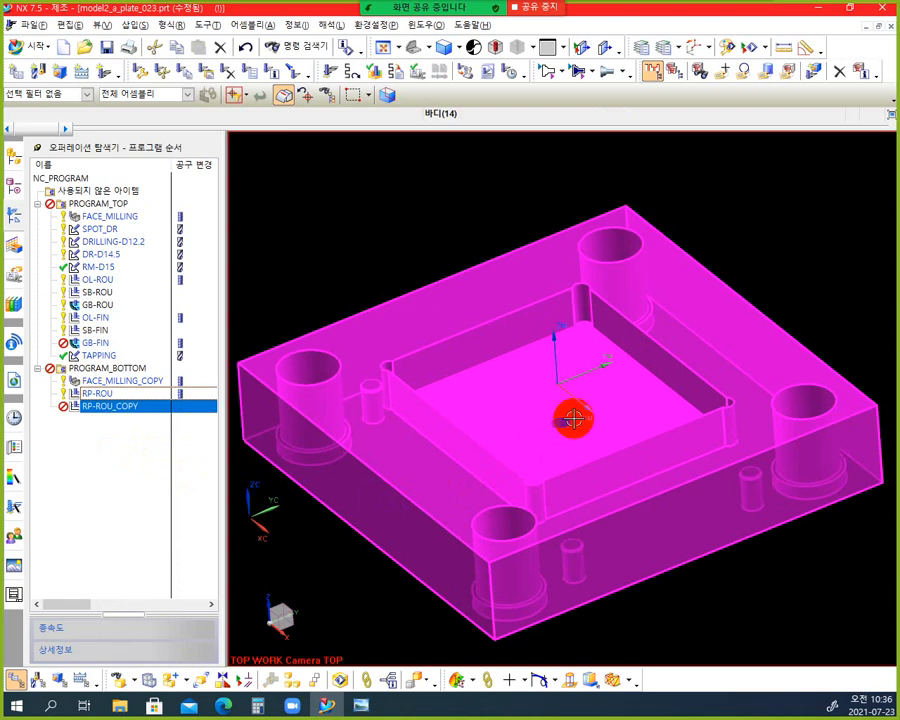
# Step: Rename the copied pocket operation as RP-FIN
pyautogui.keyDown('shift'); pyautogui.moveTo(588, 374); pyautogui.dragTo(637, 332, button='middle'); pyautogui.keyUp('shift')
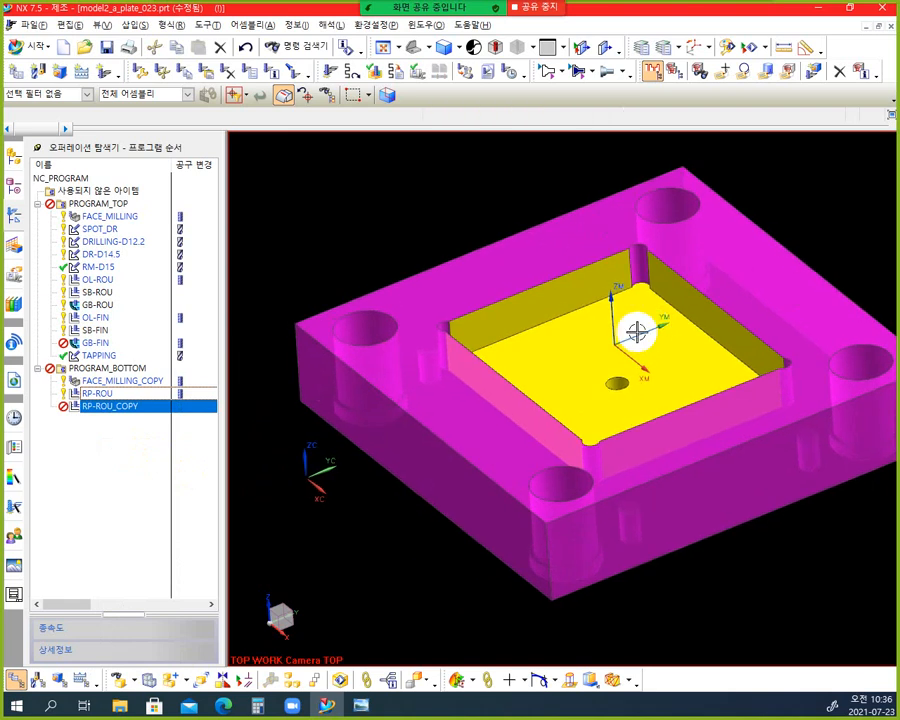
pyautogui.rightClick(120, 407)
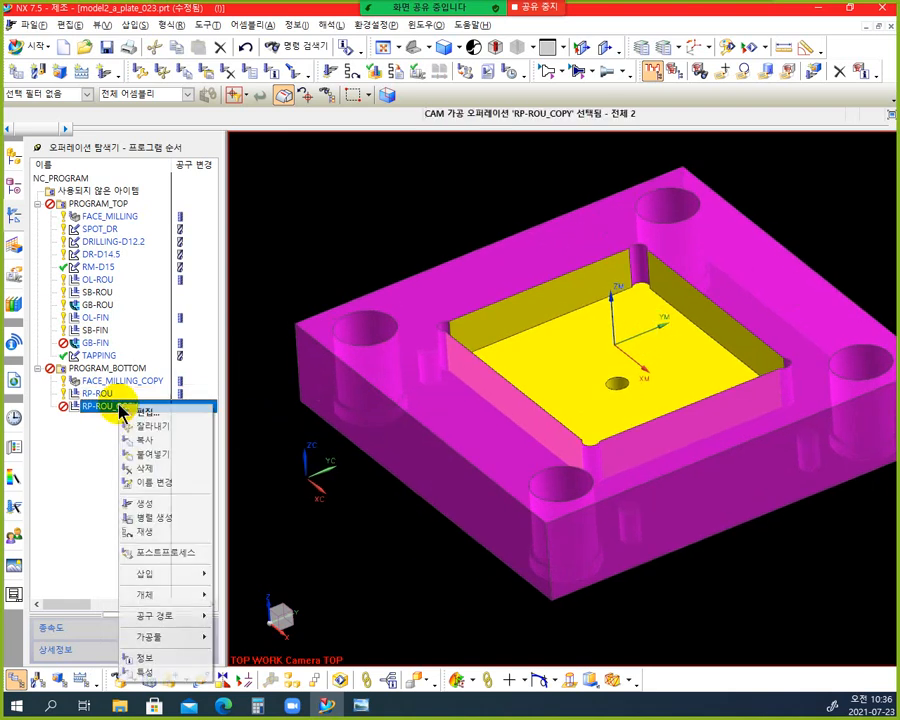
pyautogui.click(165, 483)
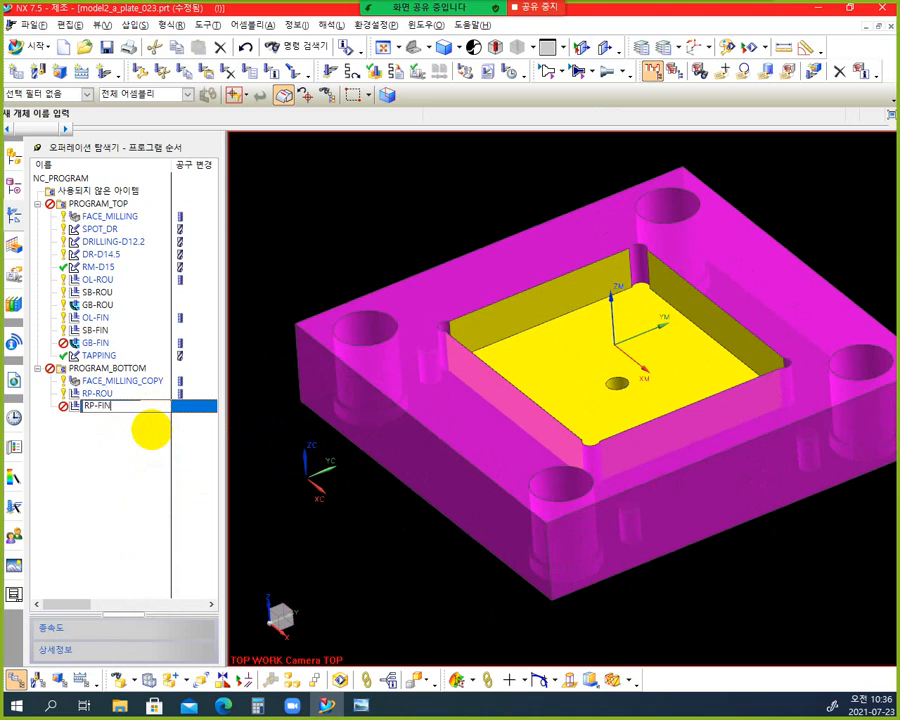
pyautogui.click(69, 478)
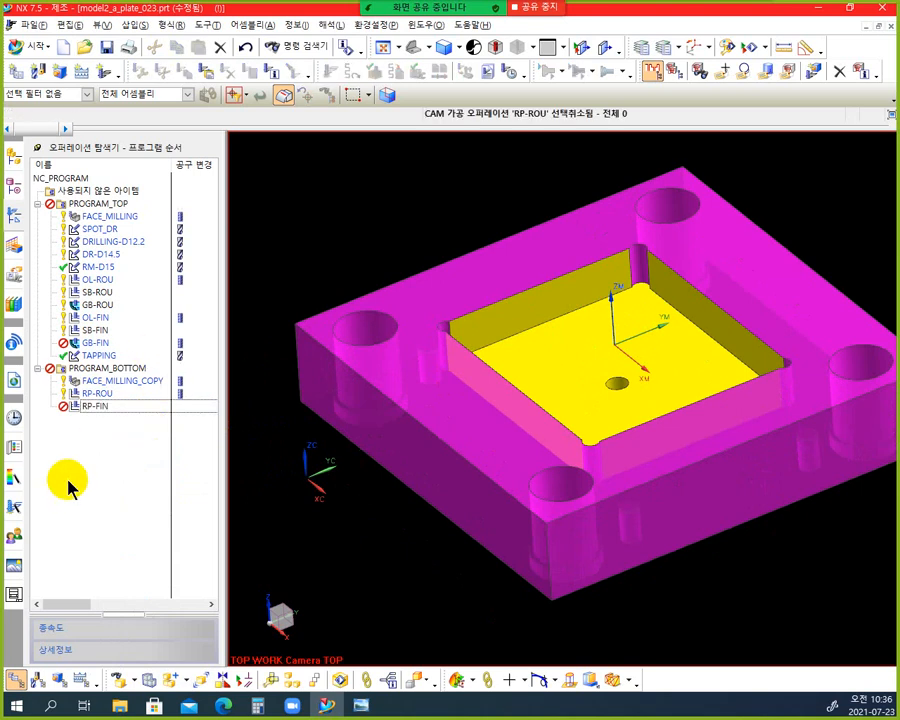
# Step: Open the RP-FIN operation for editing and change its tool to the FEM-10_FIN milling tool
pyautogui.click(90, 407)
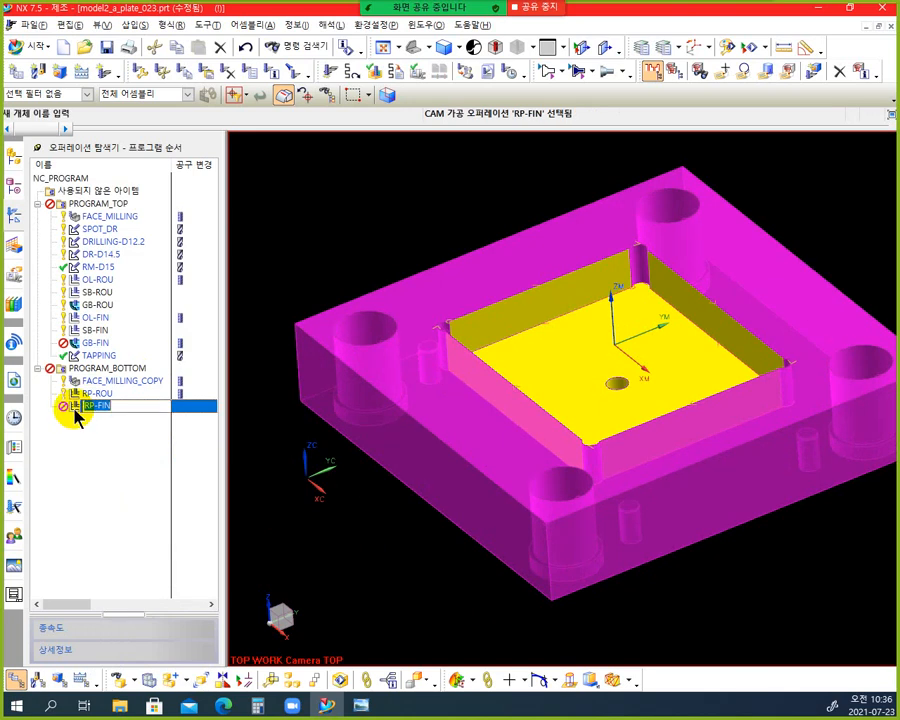
pyautogui.doubleClick(82, 409)
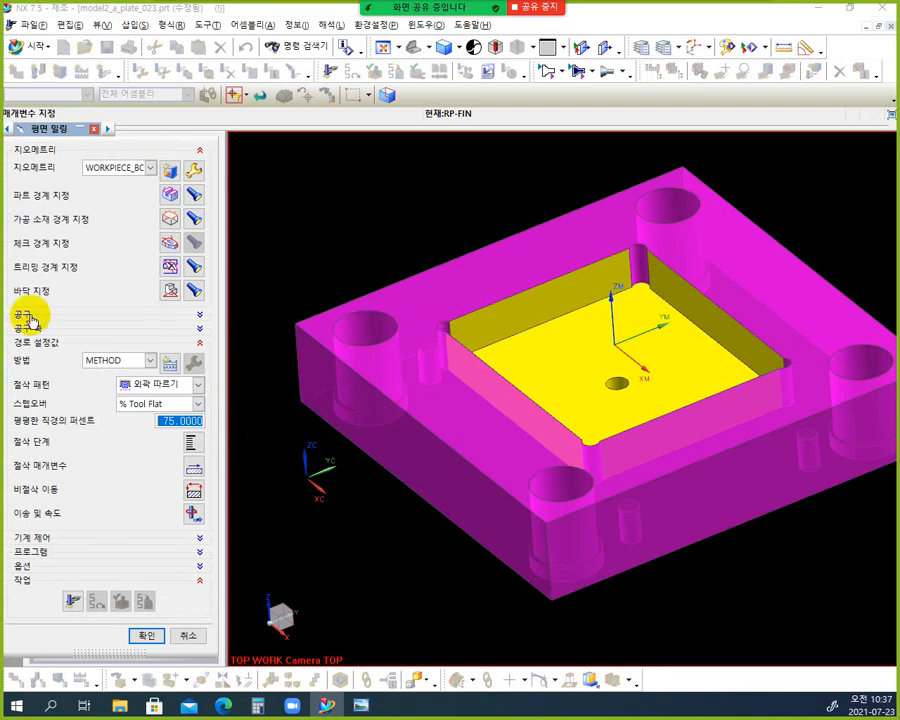
pyautogui.click(200, 316)
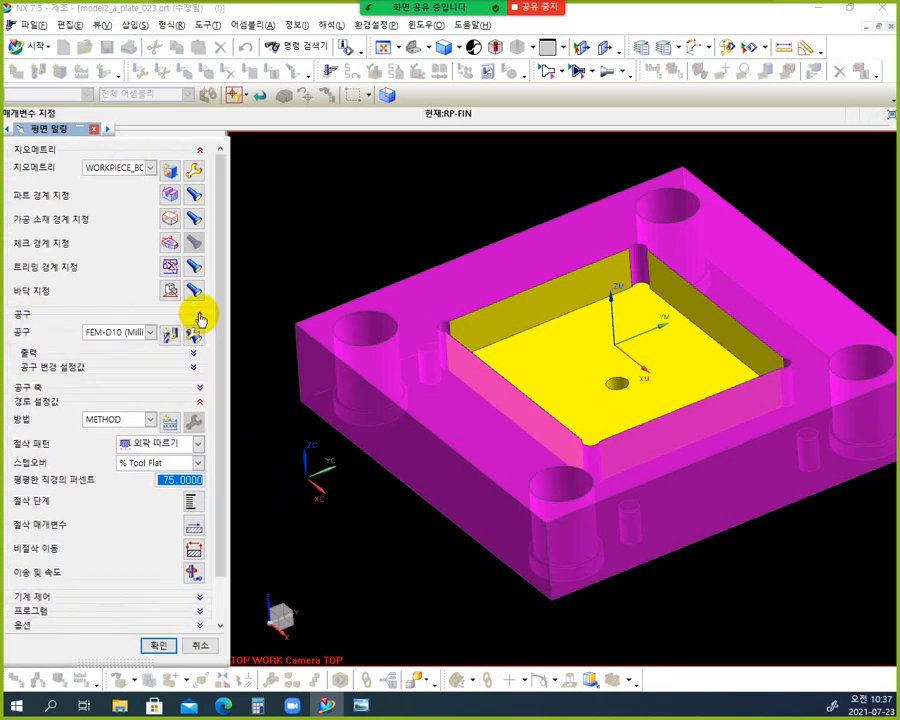
pyautogui.click(151, 336)
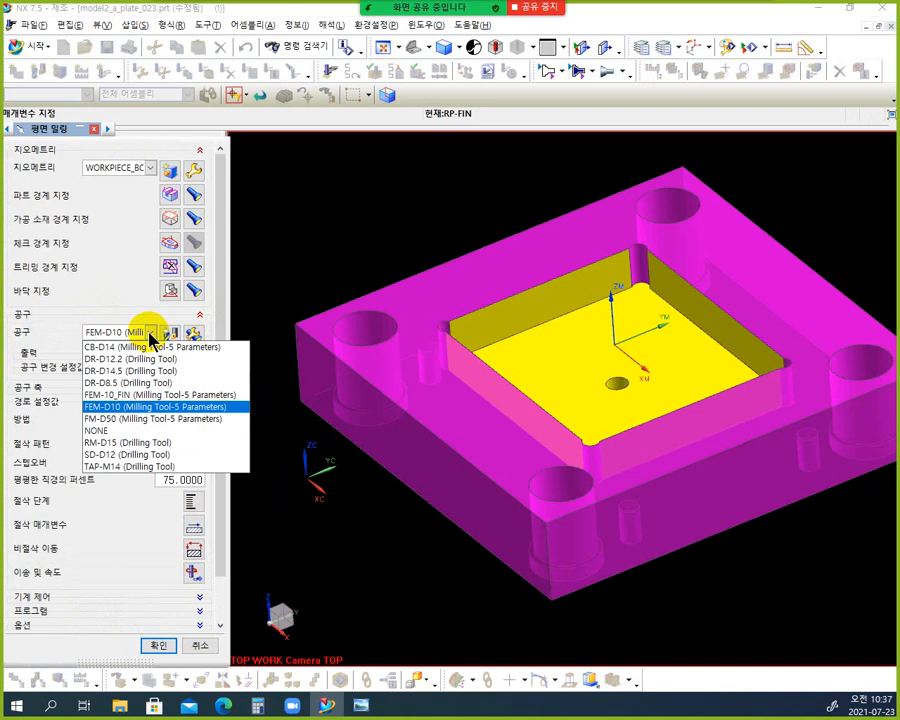
pyautogui.click(123, 397)
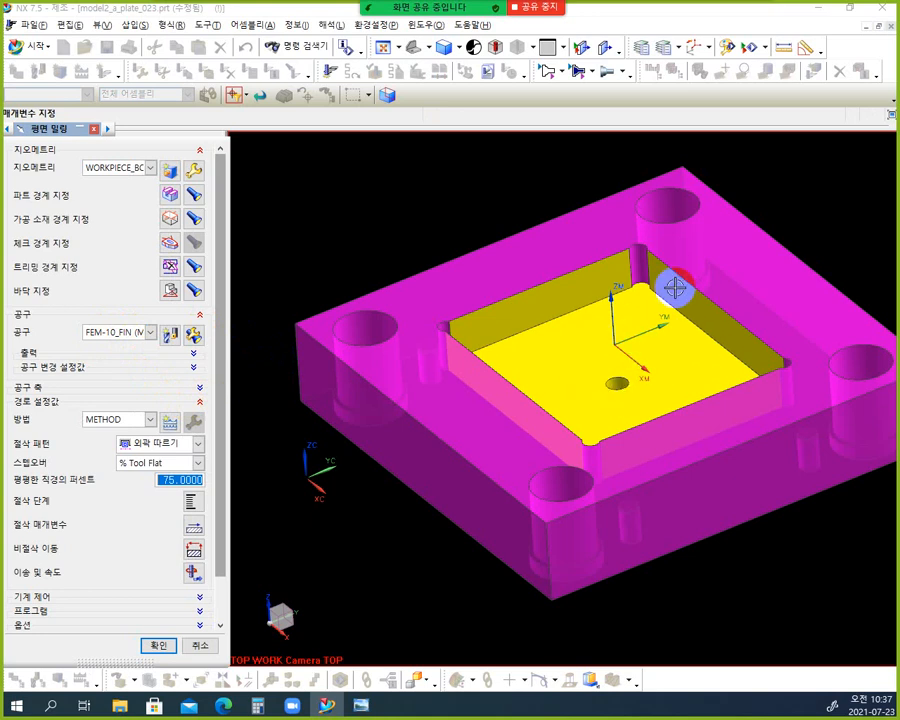
# Step: Set the common depth per cut of the RP-FIN cut levels to 30 and accept it
pyautogui.moveTo(221, 373); pyautogui.dragTo(234, 444)
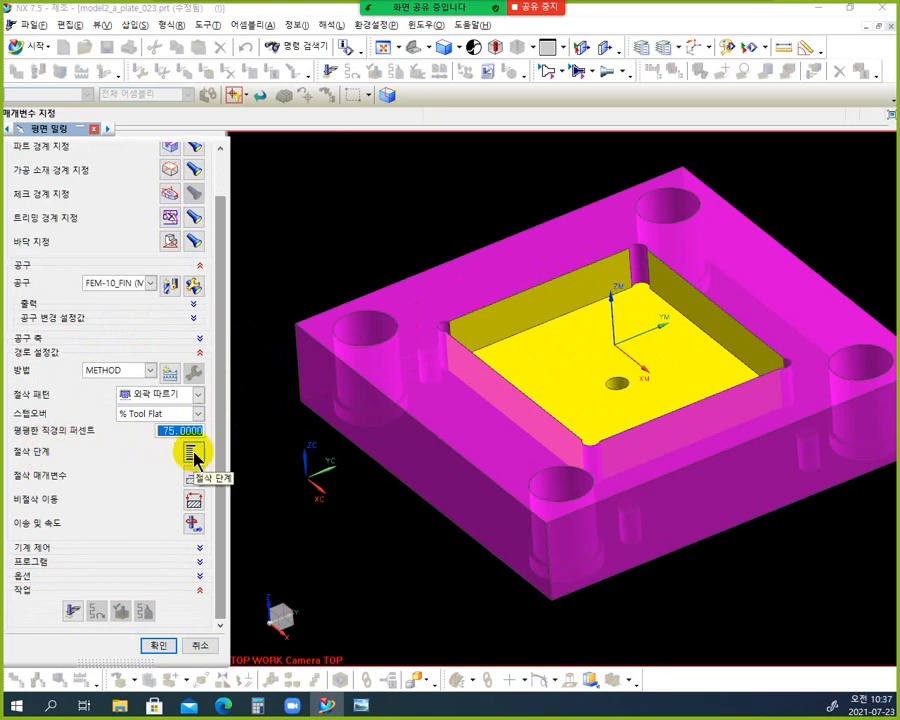
pyautogui.click(193, 455)
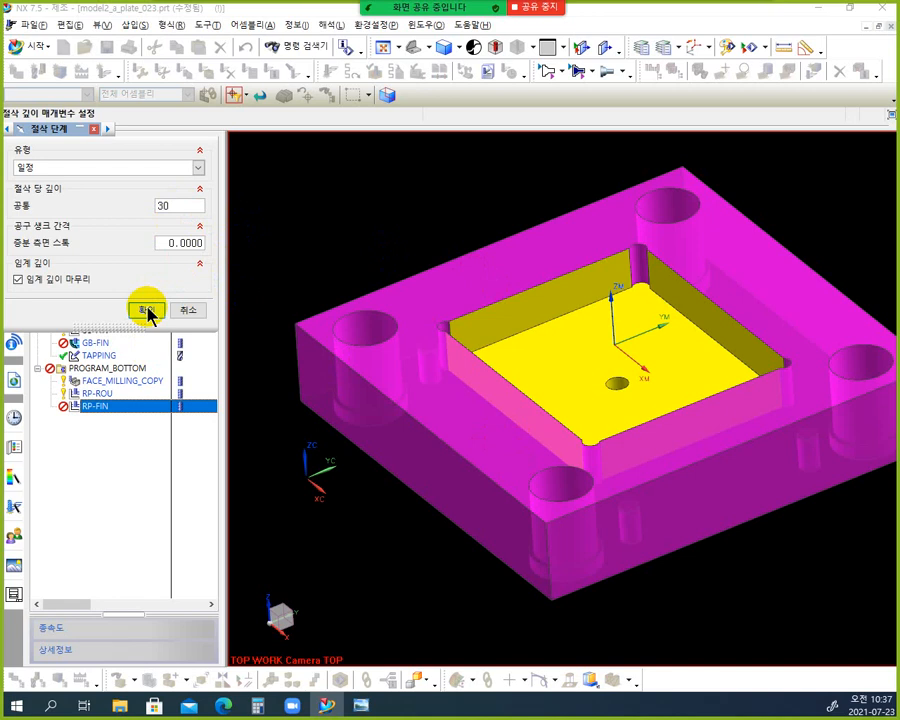
pyautogui.click(147, 309)
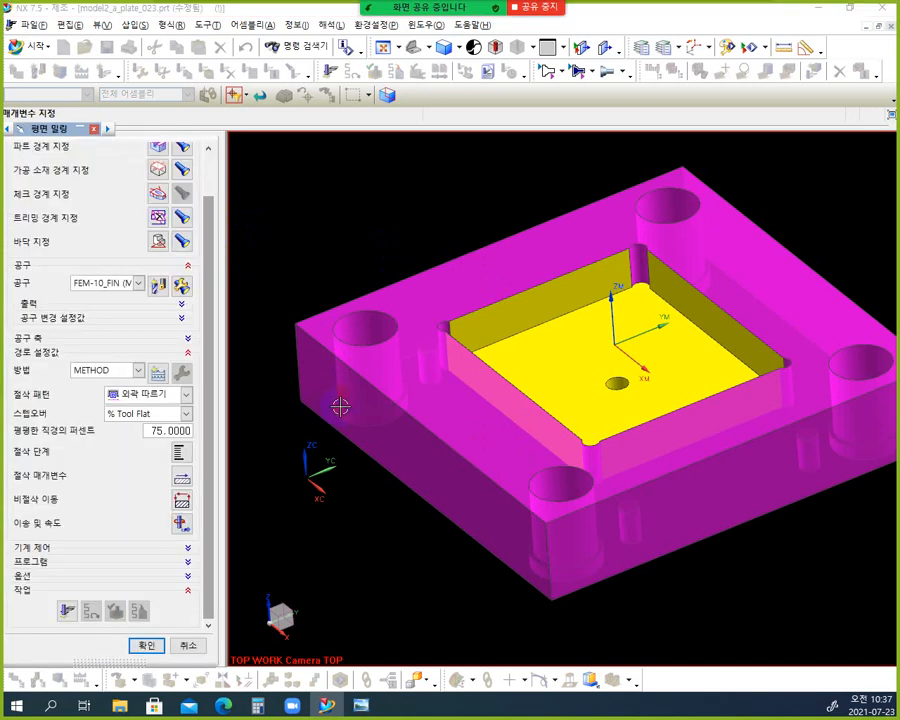
# Step: Set the part stock and final floor stock to 0 in the RP-FIN cutting parameters and accept them
pyautogui.click(183, 481)
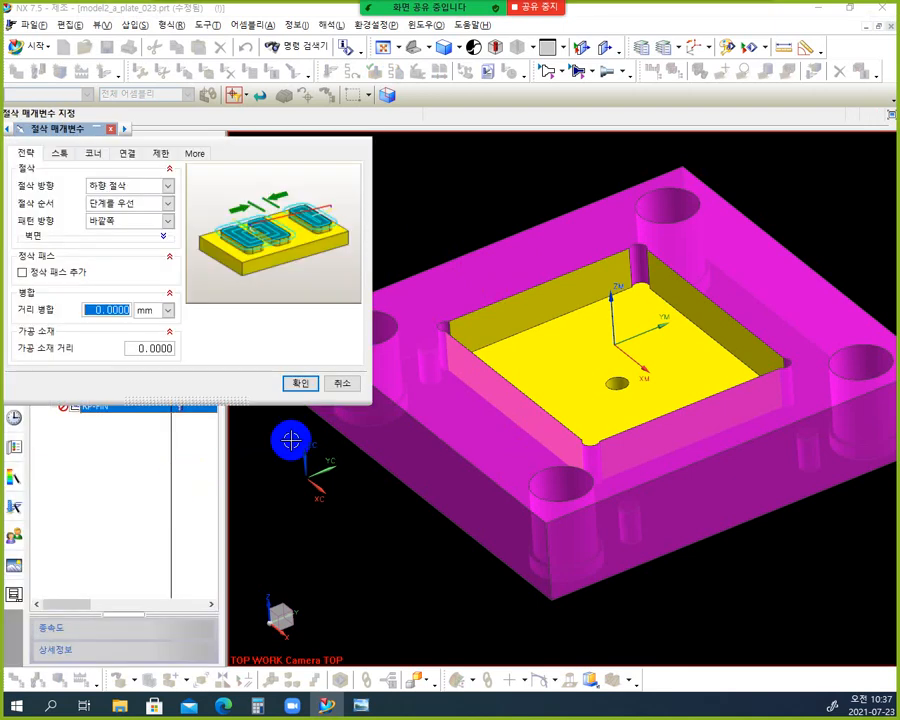
pyautogui.moveTo(36, 131); pyautogui.dragTo(440, 131)
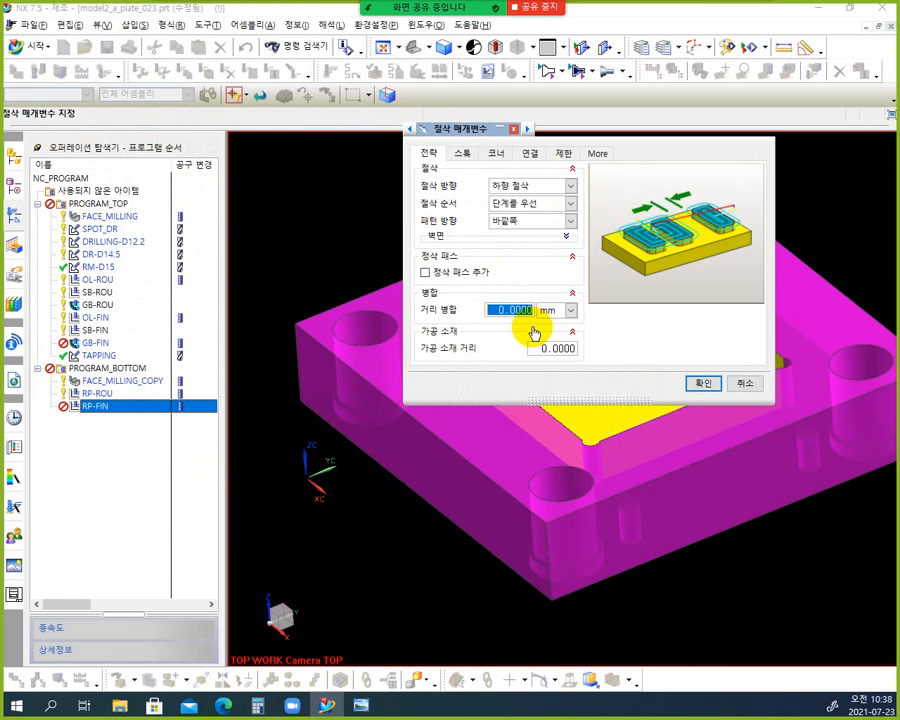
pyautogui.click(463, 154)
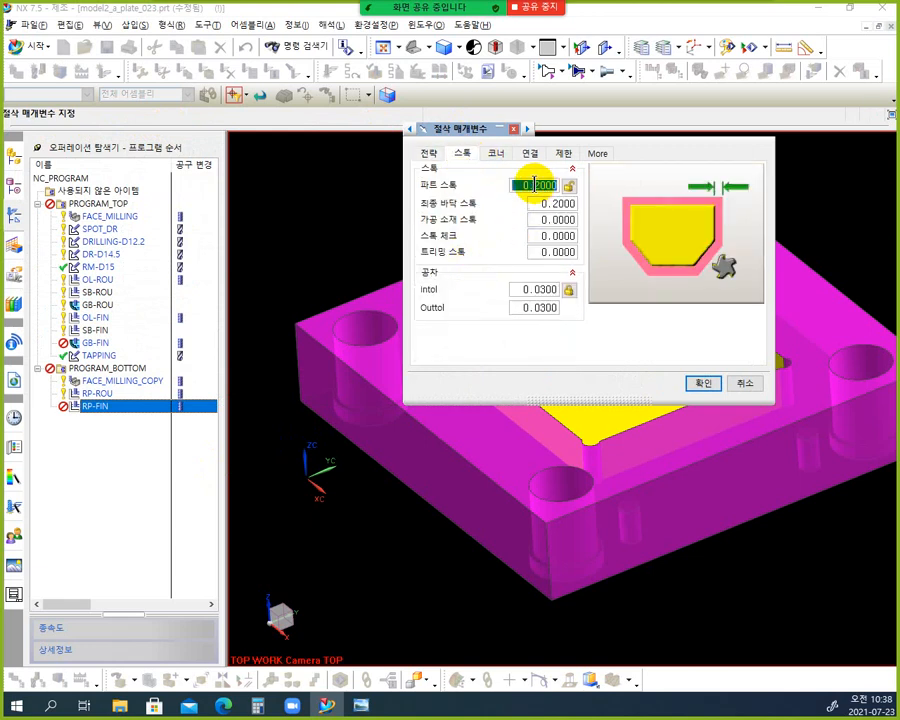
pyautogui.write('0')
pyautogui.click(556, 204)
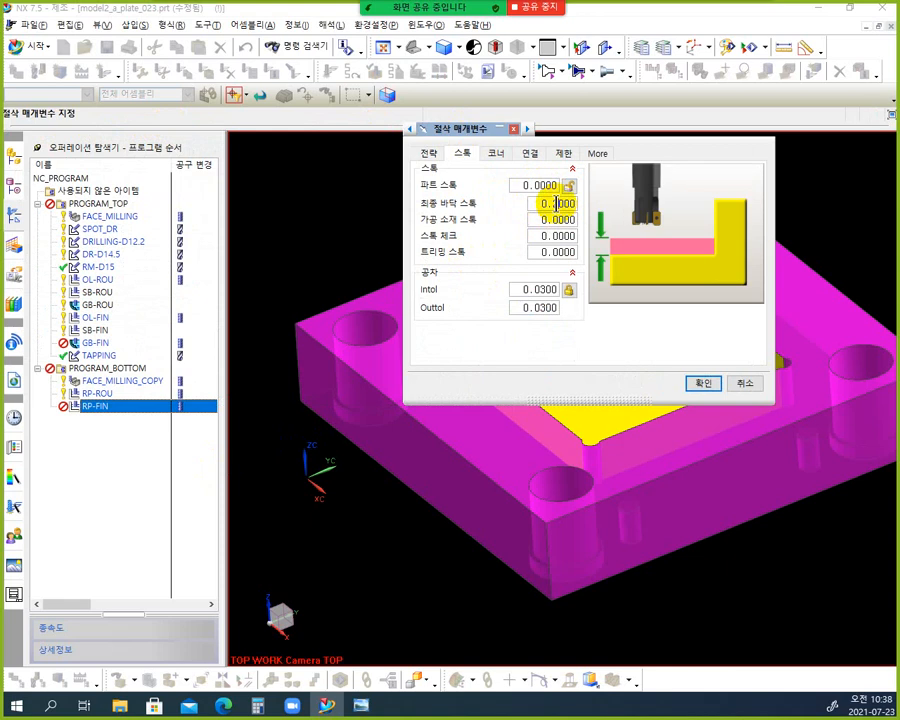
pyautogui.write('0')
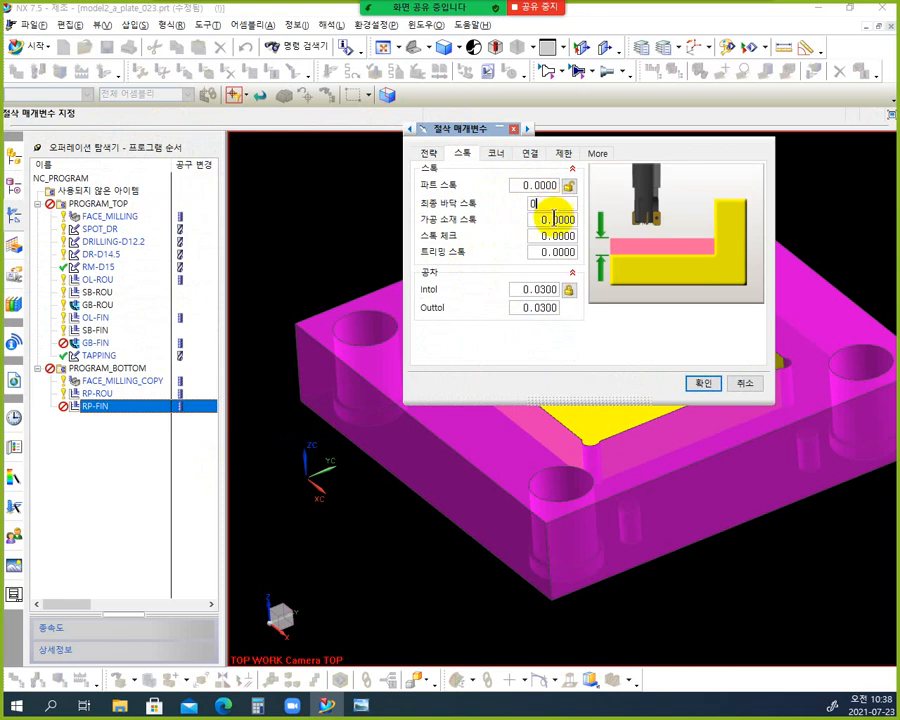
pyautogui.click(703, 383)
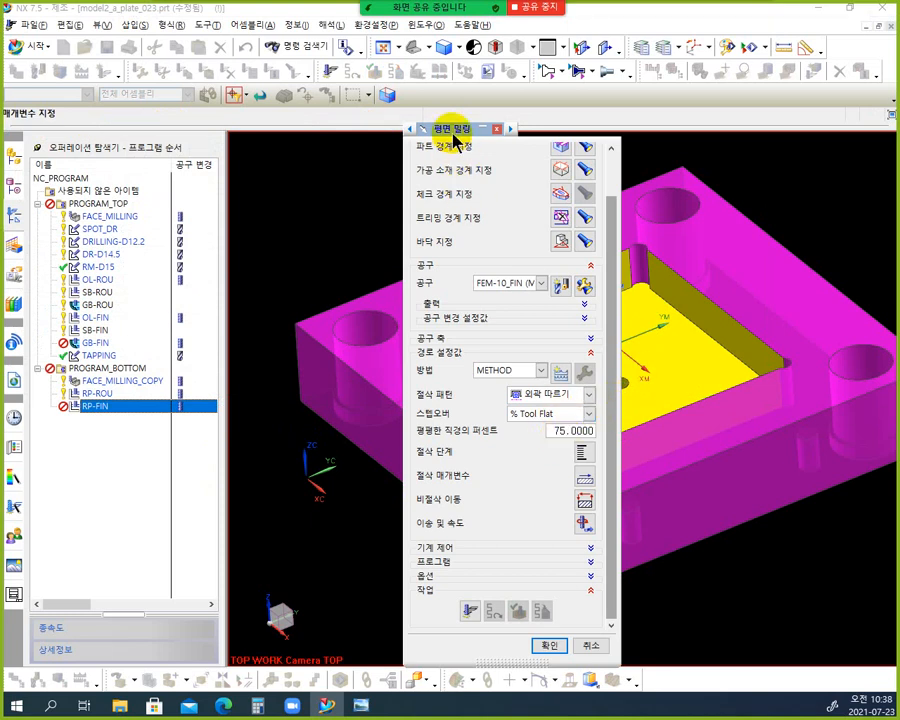
# Step: Set the stepover to 90 percent of the tool's flat diameter, then generate and inspect the RP-FIN toolpath
pyautogui.moveTo(457, 125); pyautogui.dragTo(110, 122)
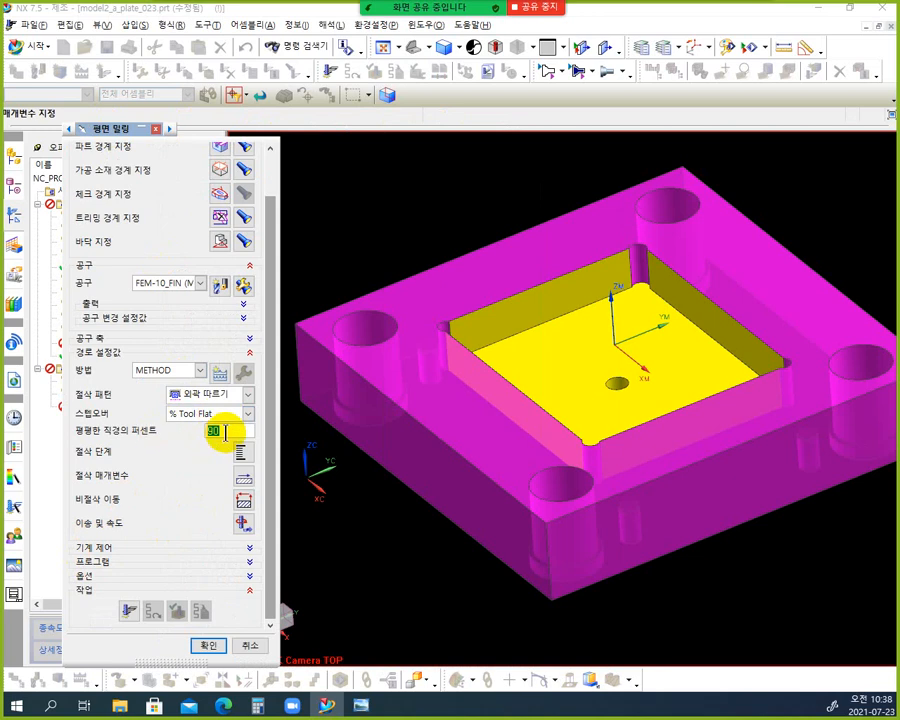
pyautogui.click(127, 612)
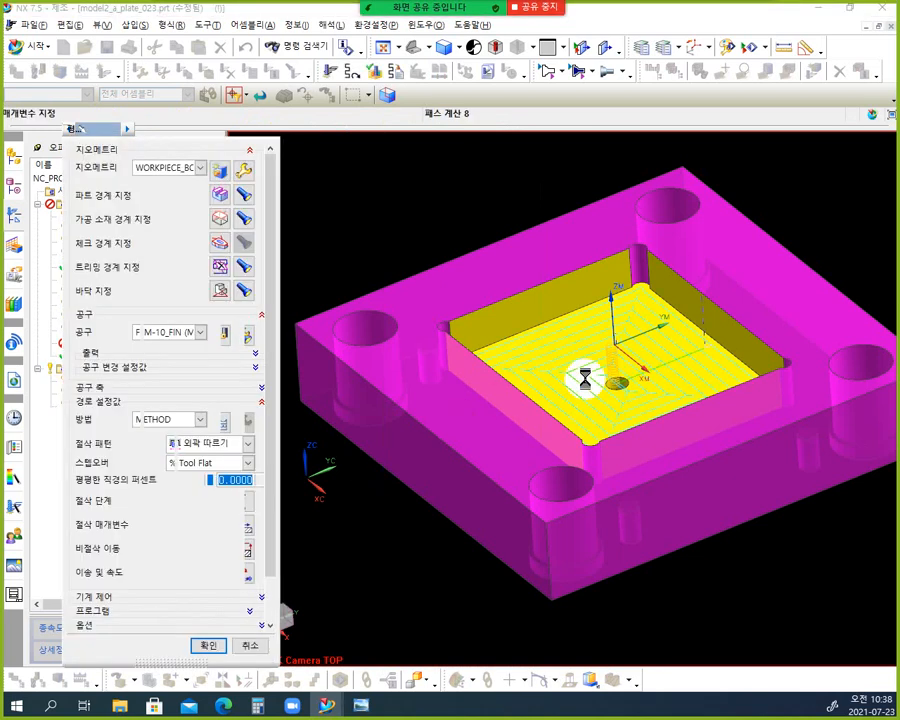
pyautogui.moveTo(612, 296); pyautogui.dragTo(658, 408, button='middle')
pyautogui.scroll(5, 650, 410)
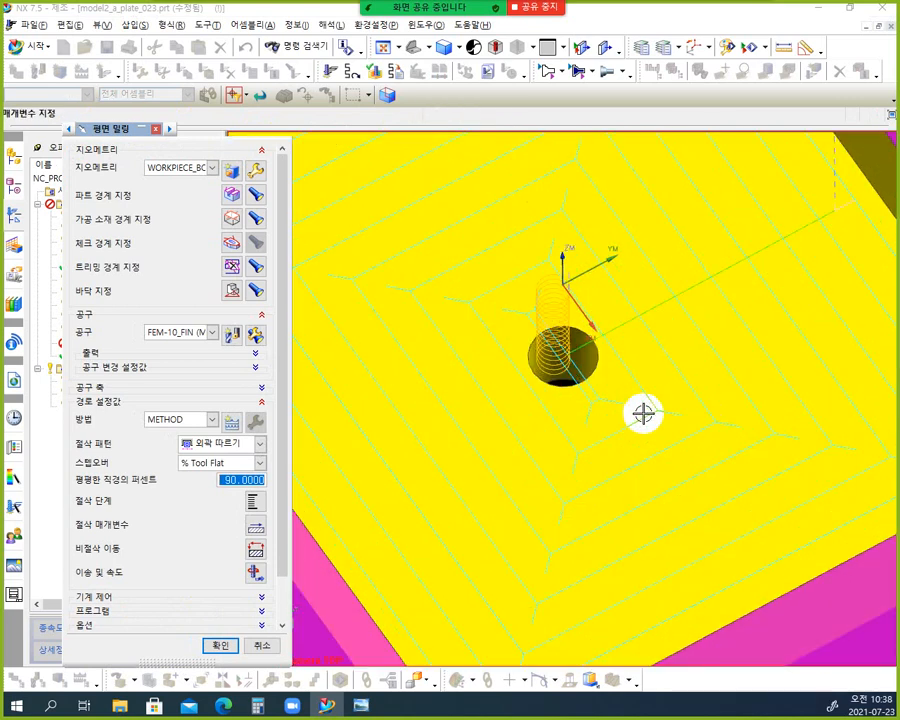
pyautogui.scroll(-5, 635, 416)
pyautogui.moveTo(610, 440); pyautogui.dragTo(550, 450, button='middle')
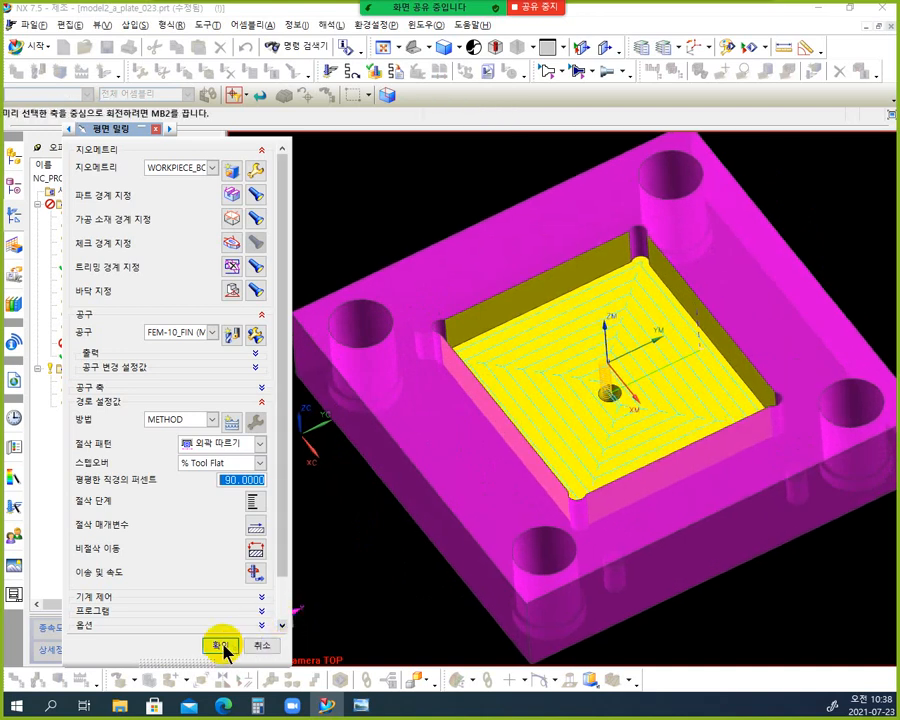
# Step: Simulate the RP-FIN toolpath as a 3D dynamic verification at animation speed 1, then stop it and leave the visualization
pyautogui.scroll(-2, 283, 600)
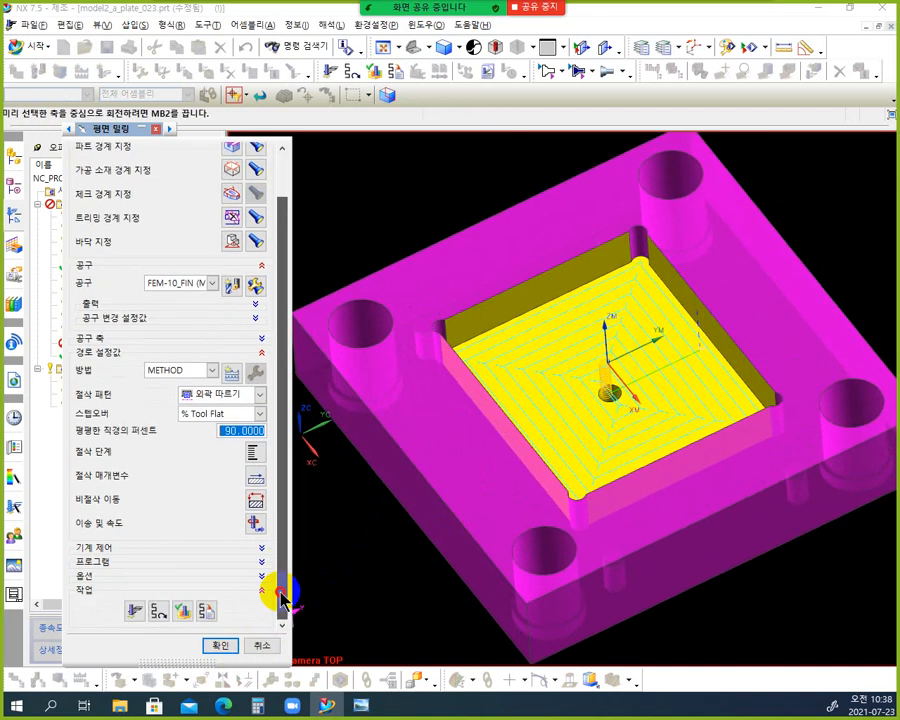
pyautogui.click(184, 612)
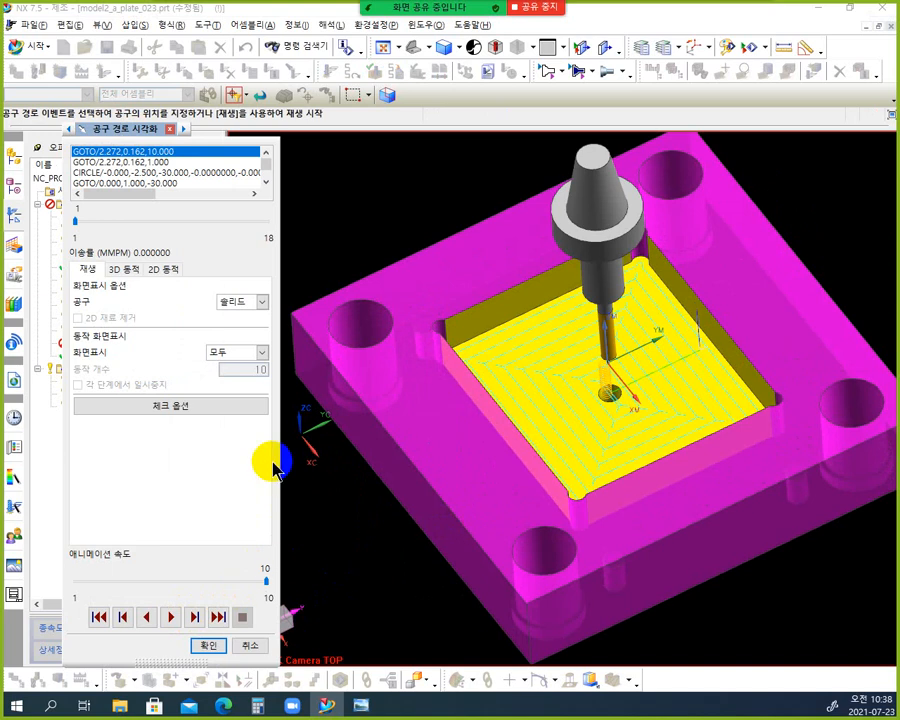
pyautogui.click(126, 271)
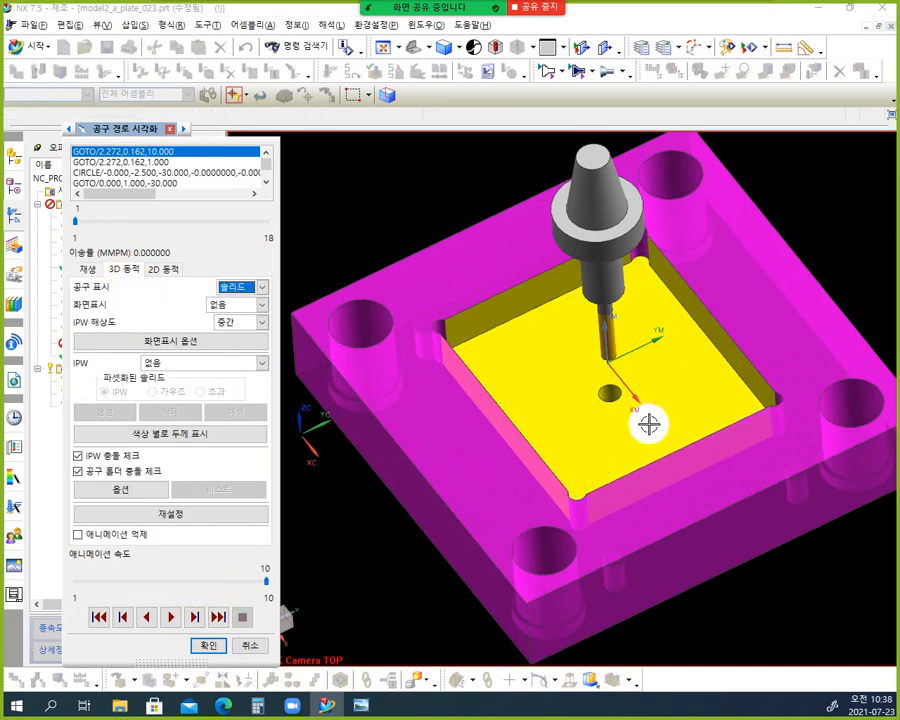
pyautogui.moveTo(646, 420)
pyautogui.mouseDown(button='middle')
pyautogui.moveTo(638, 356)
pyautogui.moveTo(655, 402)
pyautogui.mouseUp(button='middle')
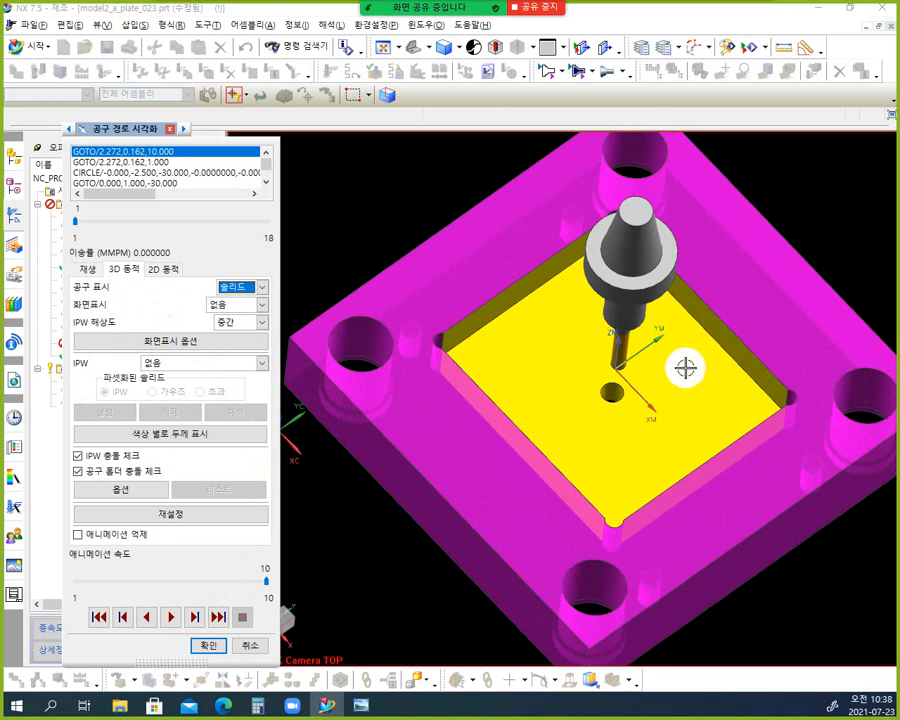
pyautogui.moveTo(641, 404); pyautogui.dragTo(616, 352, button='middle')
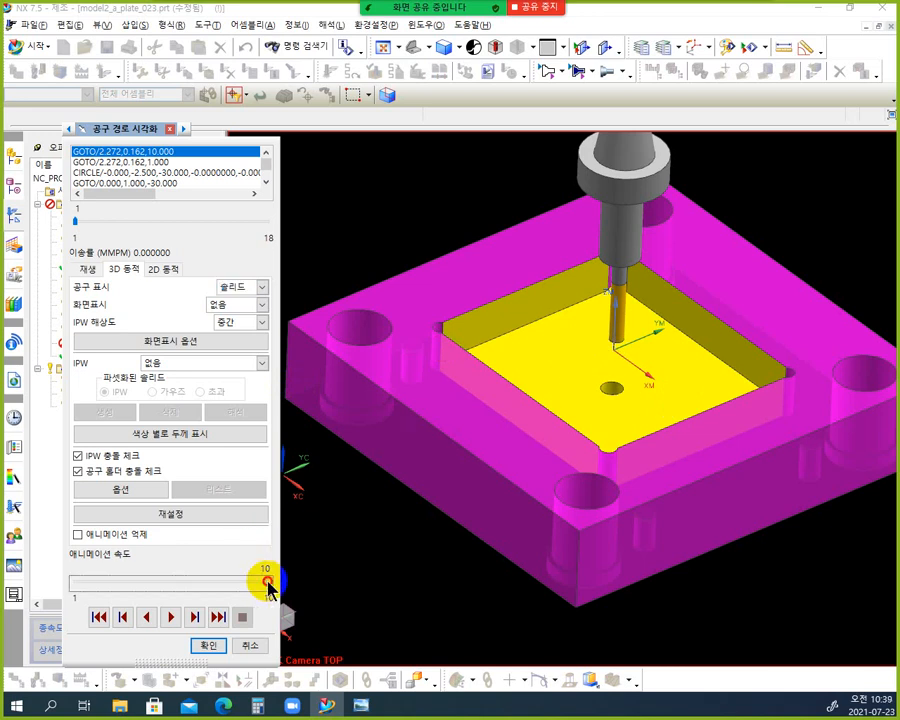
pyautogui.moveTo(268, 588); pyautogui.dragTo(24, 571)
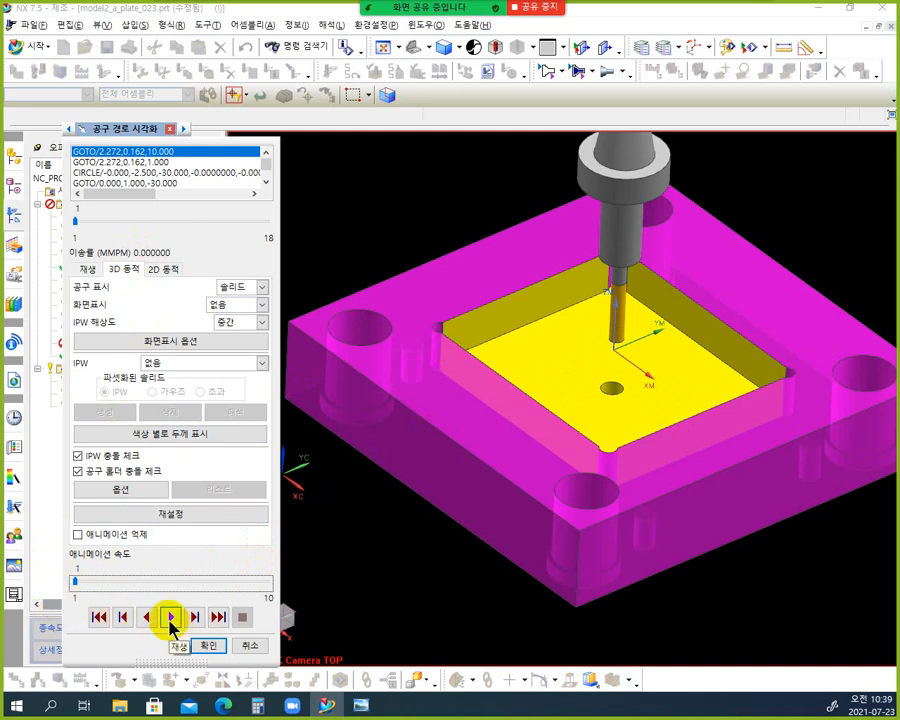
pyautogui.click(171, 620)
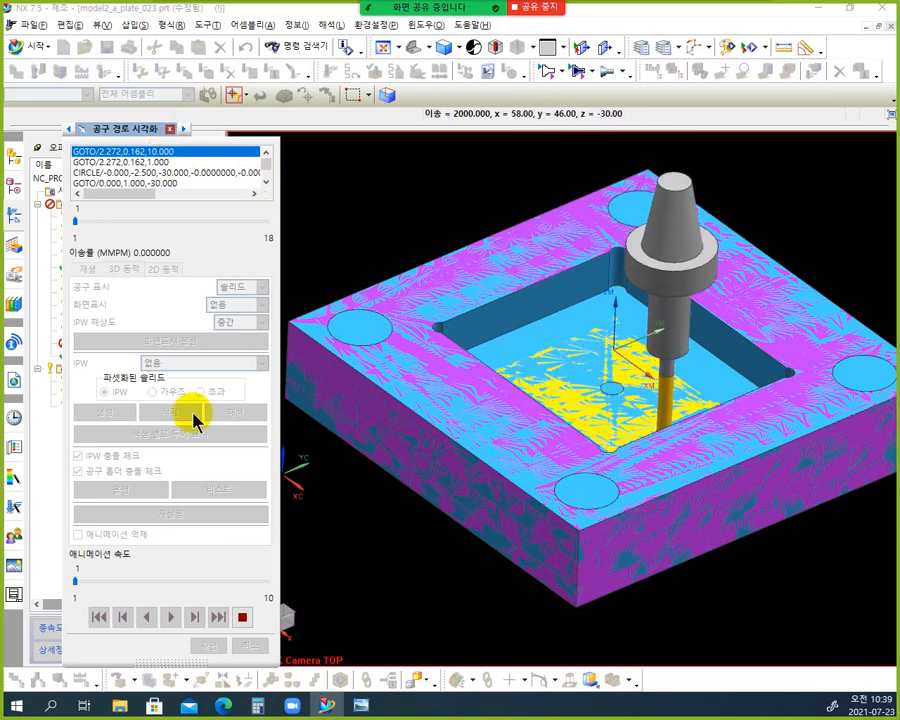
pyautogui.click(241, 617)
pyautogui.click(247, 644)
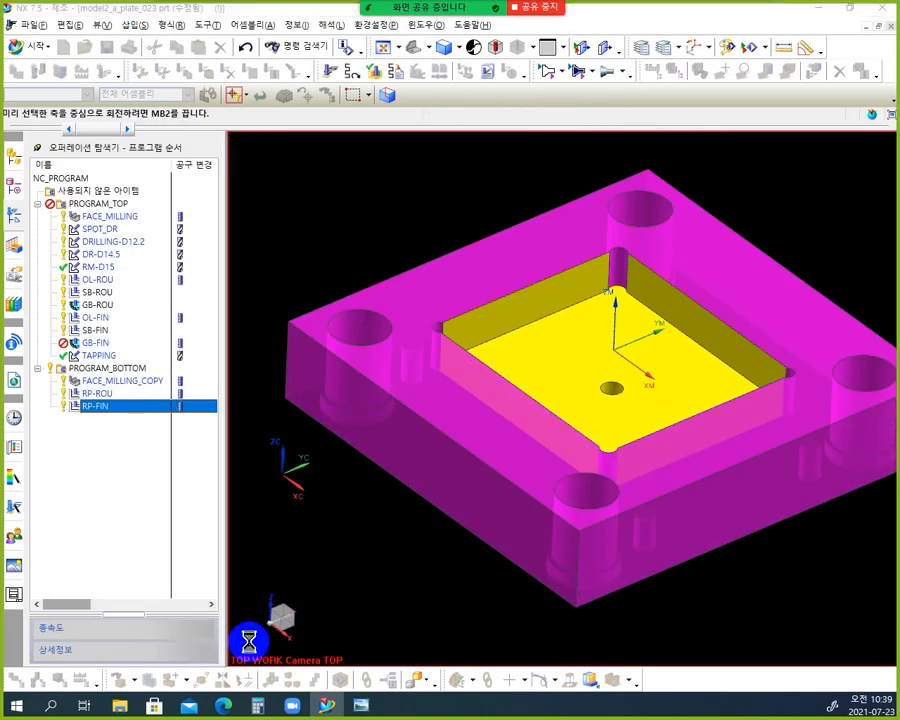
# Step: In the RP-FIN non-cutting moves, set the closed-area engage type to same as open area and the open-area type to point
pyautogui.moveTo(712, 407); pyautogui.dragTo(570, 575, button='middle')
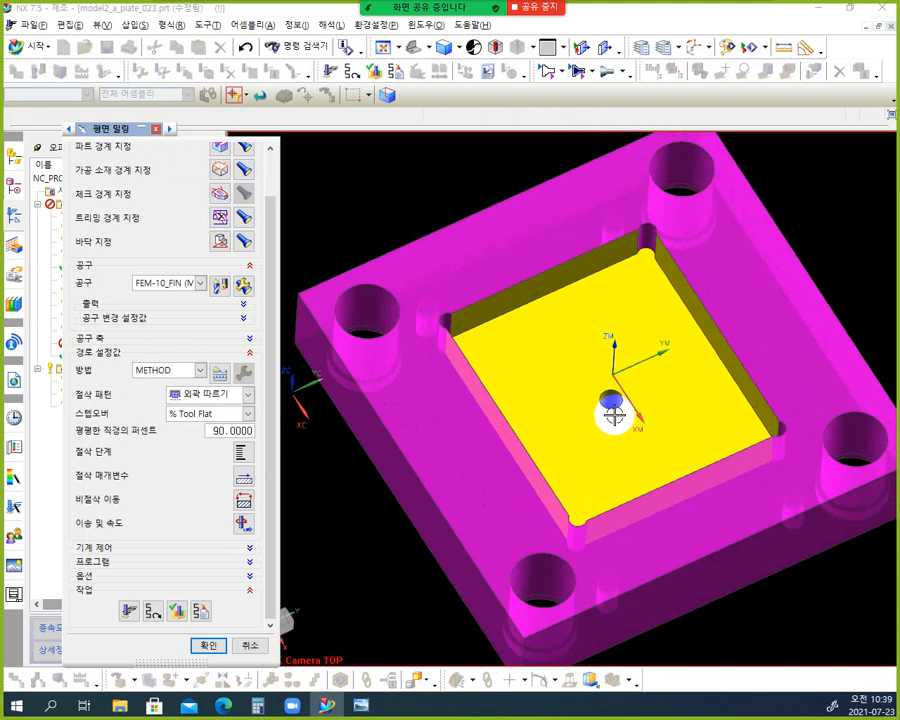
pyautogui.moveTo(608, 407)
pyautogui.mouseDown(button='middle')
pyautogui.moveTo(639, 430)
pyautogui.moveTo(617, 430)
pyautogui.moveTo(611, 416)
pyautogui.mouseUp(button='middle')
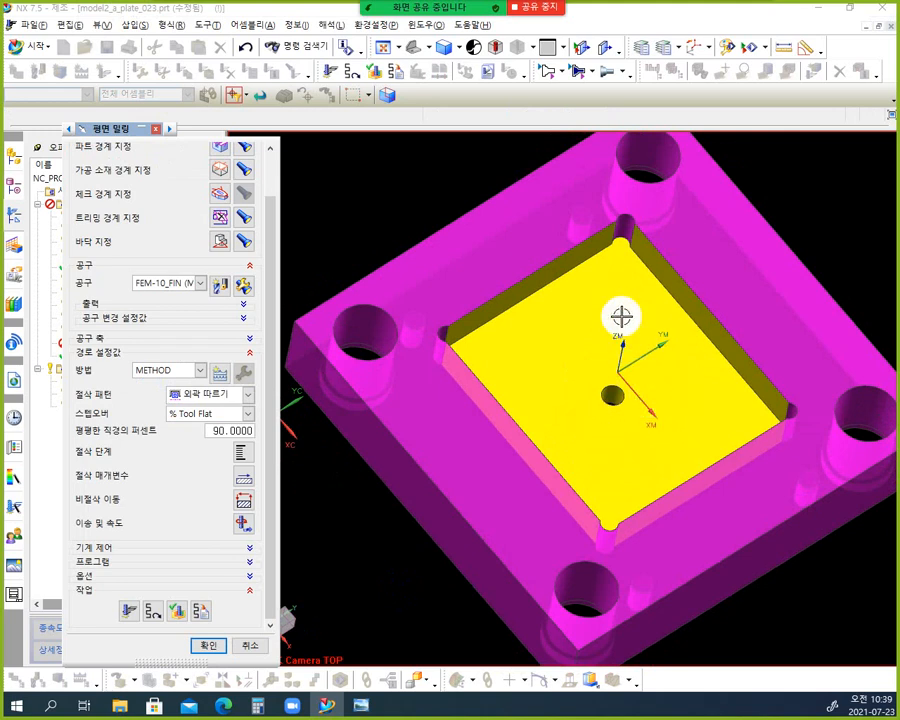
pyautogui.moveTo(542, 428); pyautogui.dragTo(601, 372, button='middle')
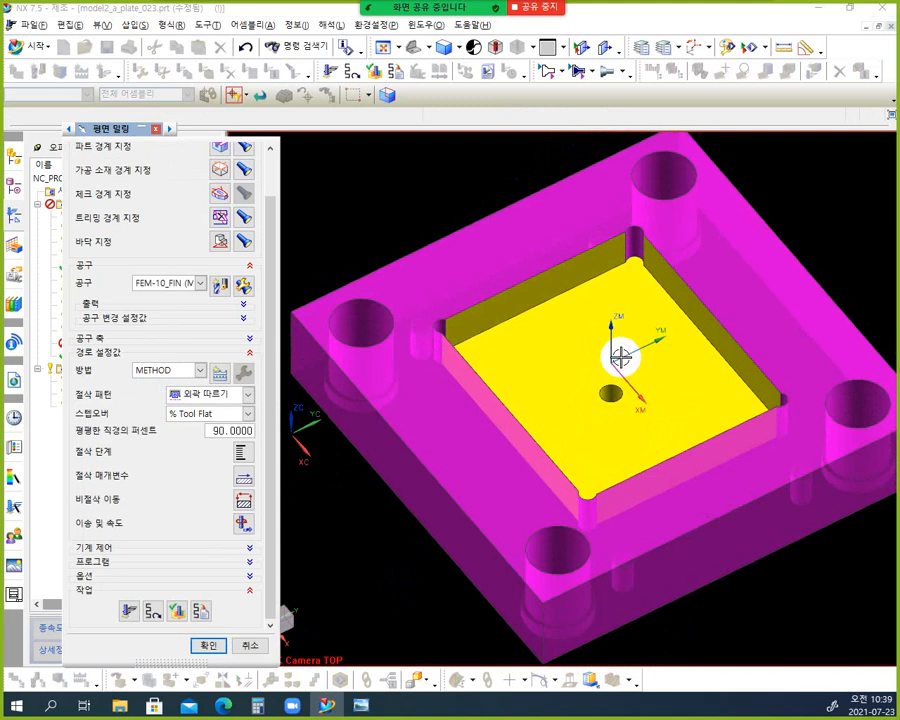
pyautogui.click(244, 500)
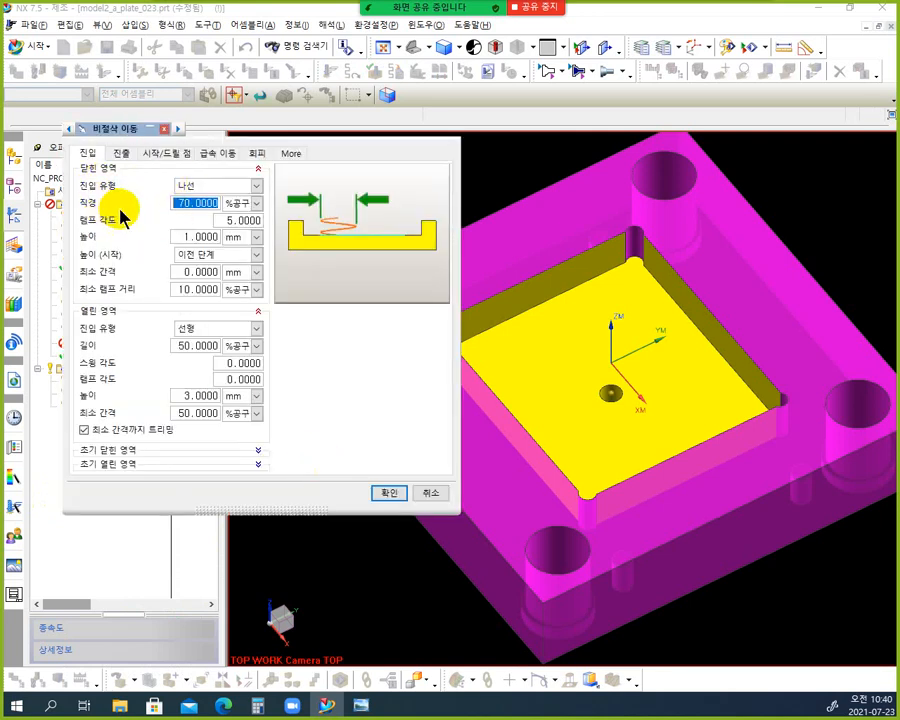
pyautogui.click(256, 188)
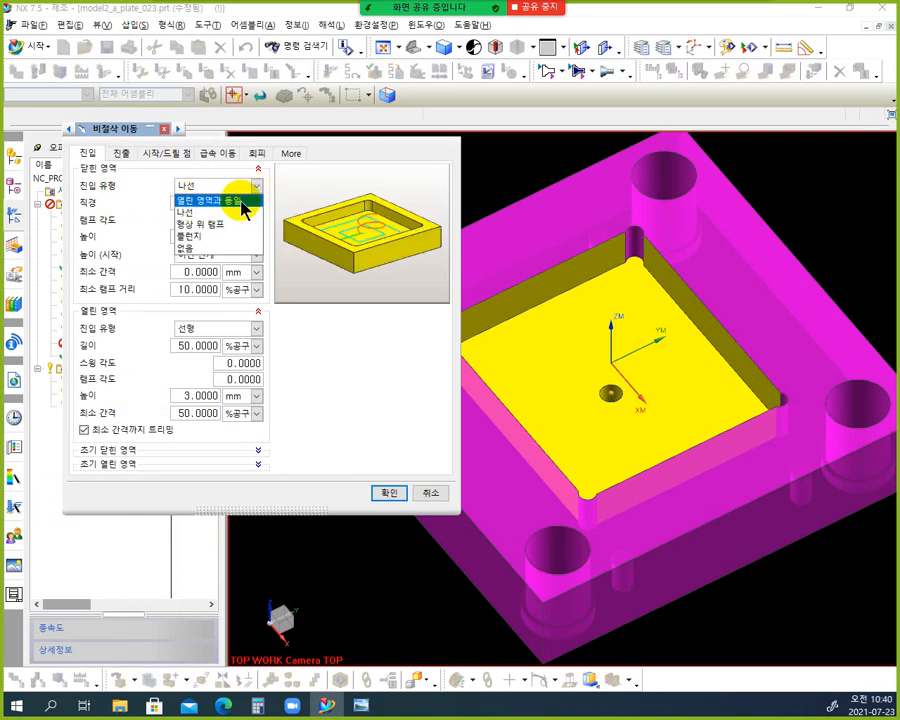
pyautogui.click(243, 202)
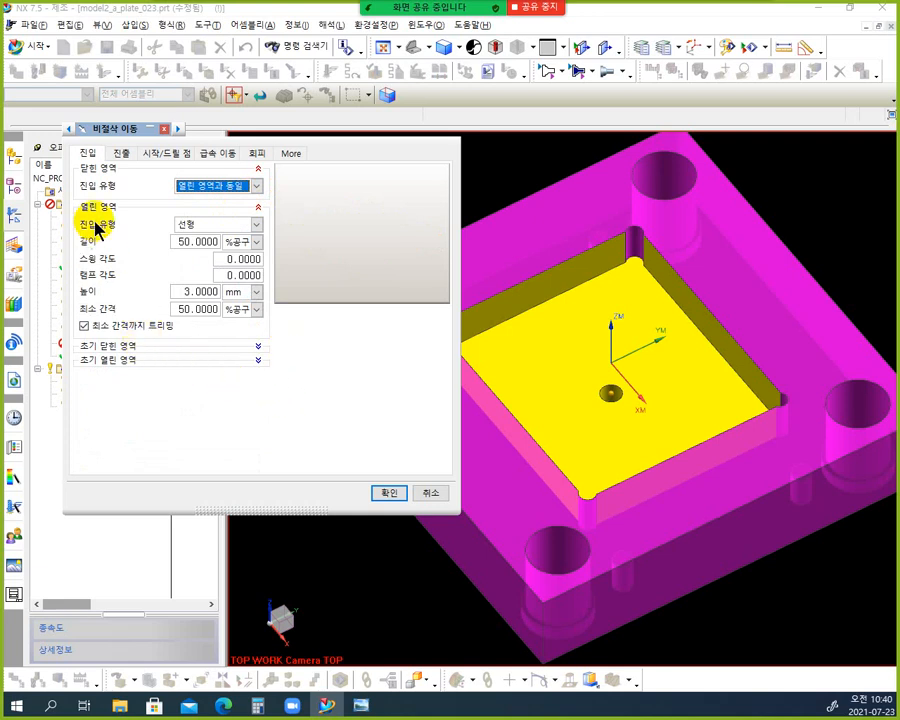
pyautogui.click(258, 224)
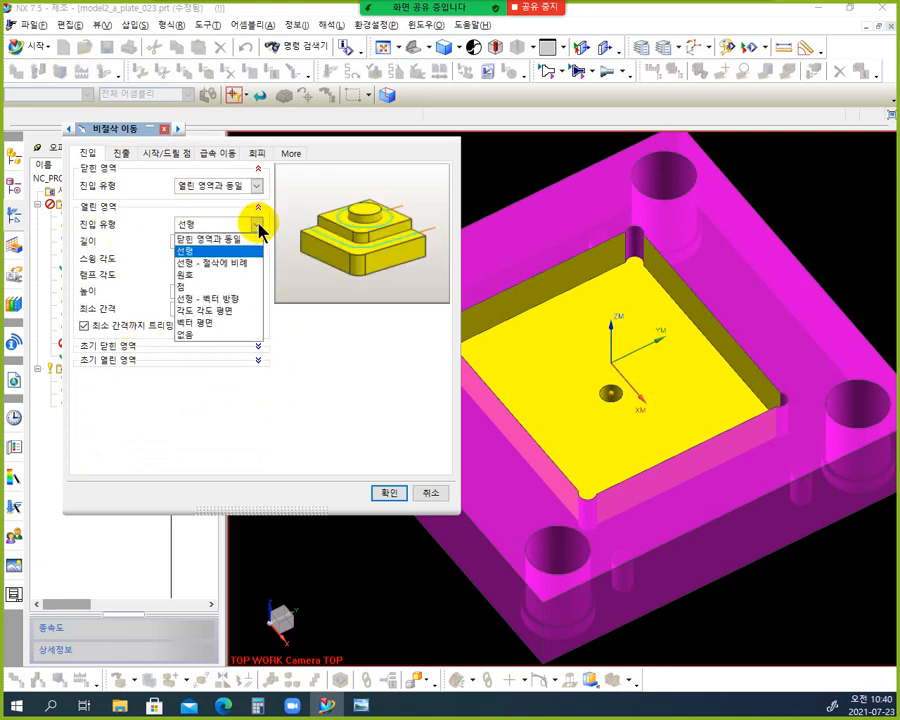
pyautogui.click(226, 287)
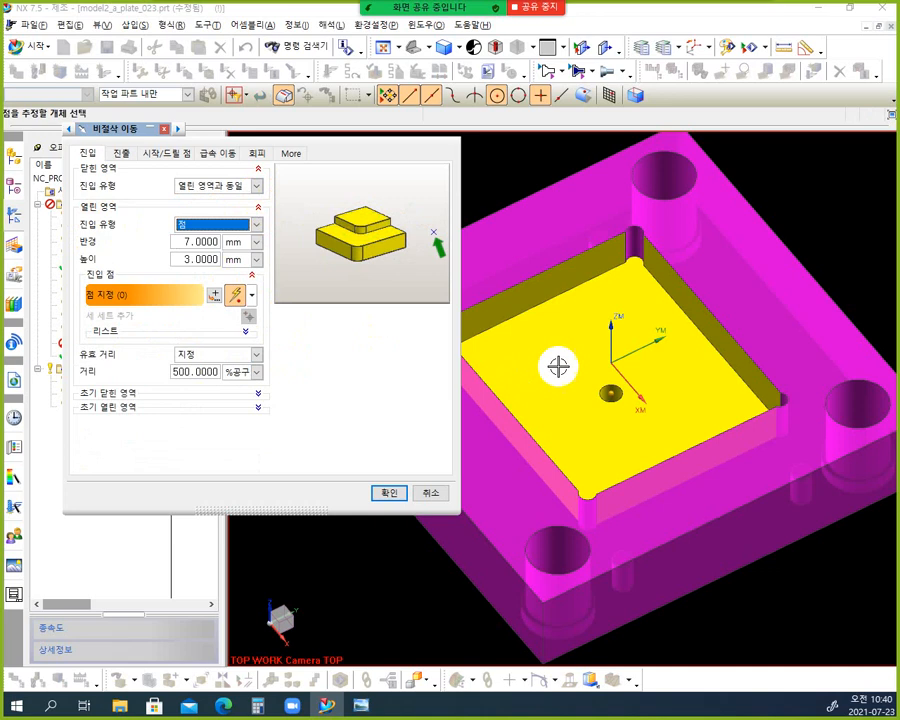
# Step: Specify the engage point at X 0, Y 0, Z 0 and expand the list of engage points
pyautogui.click(150, 309)
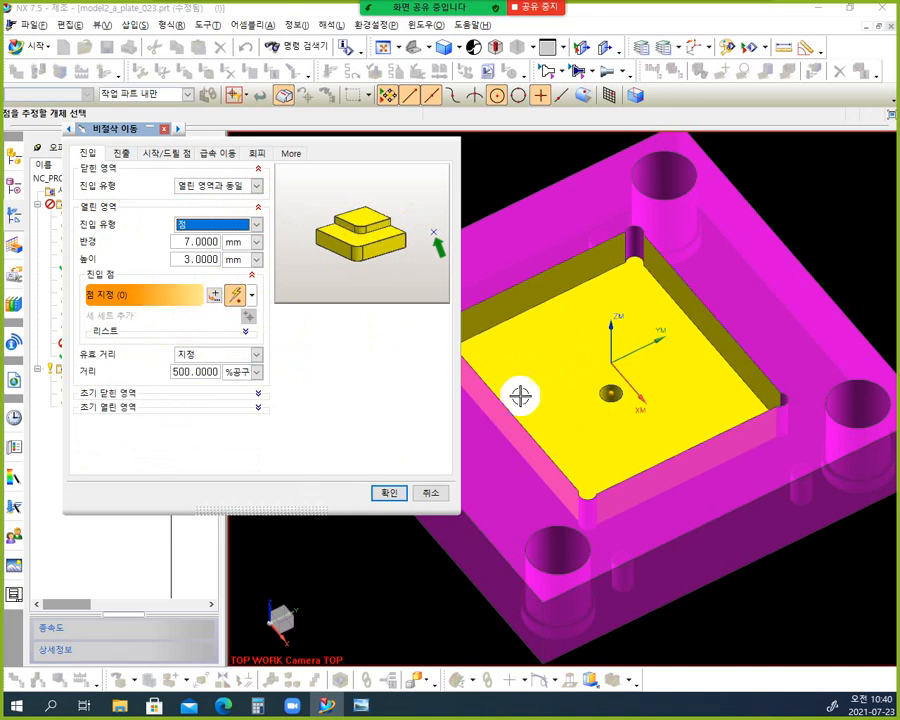
pyautogui.click(606, 392)
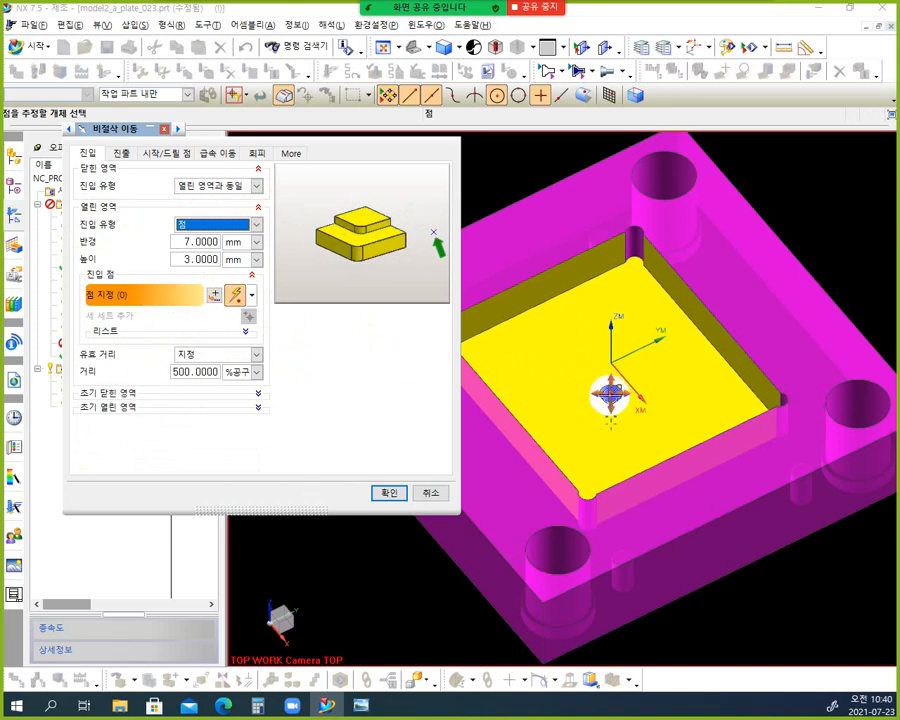
pyautogui.click(215, 295)
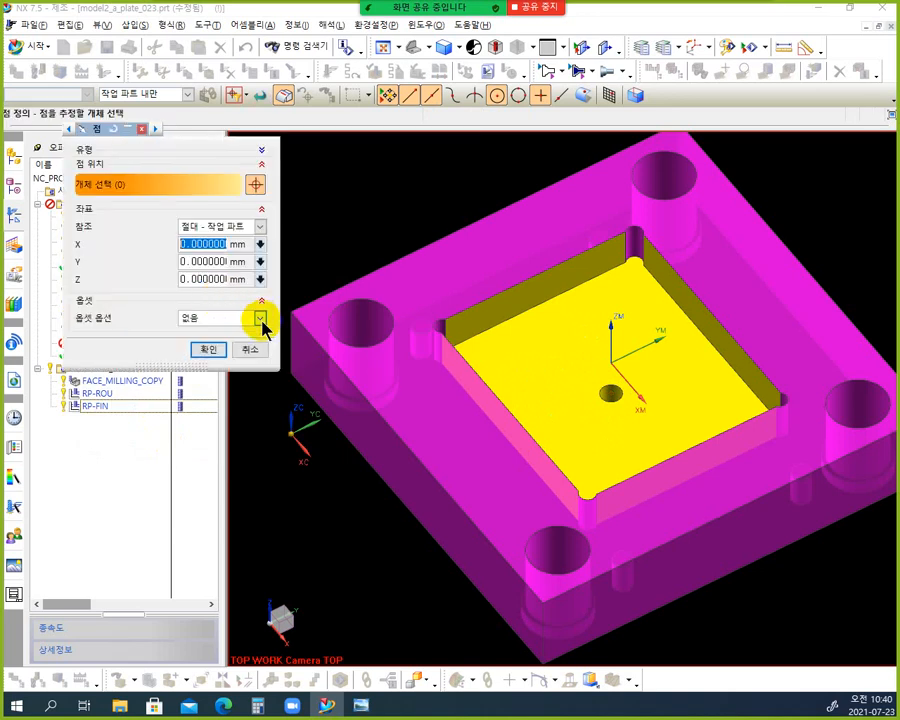
pyautogui.click(206, 350)
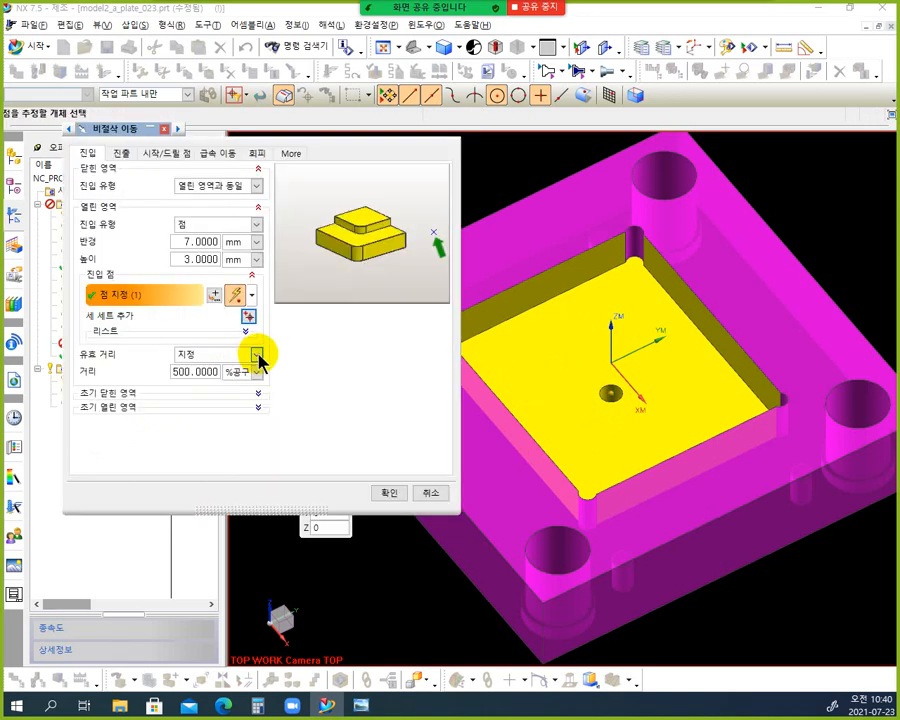
pyautogui.click(245, 332)
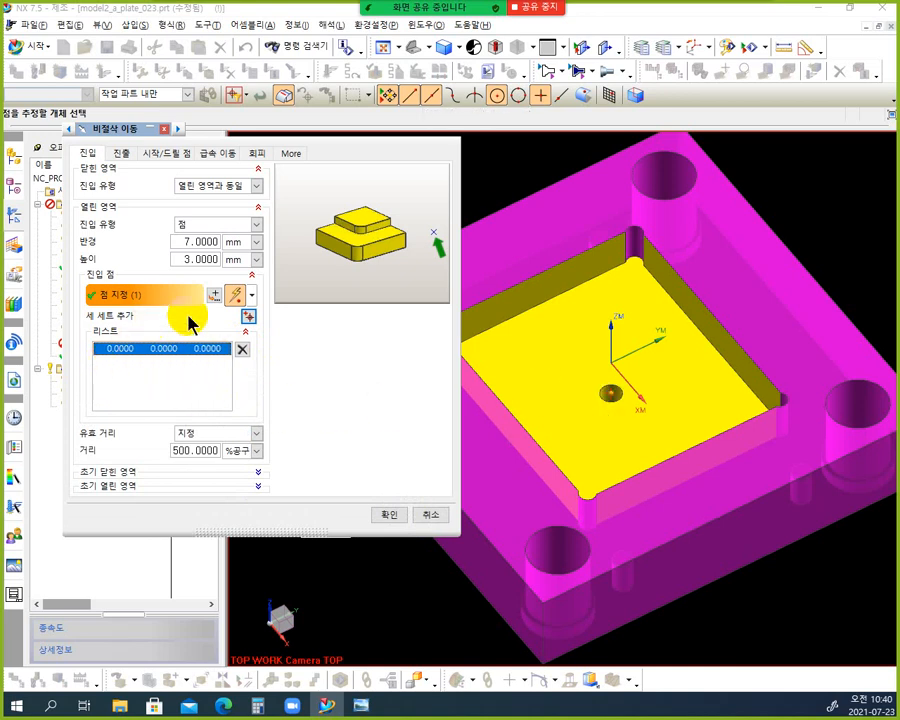
# Step: Set the open-area engage radius to 0 mm and accept the non-cutting moves
pyautogui.click(196, 261)
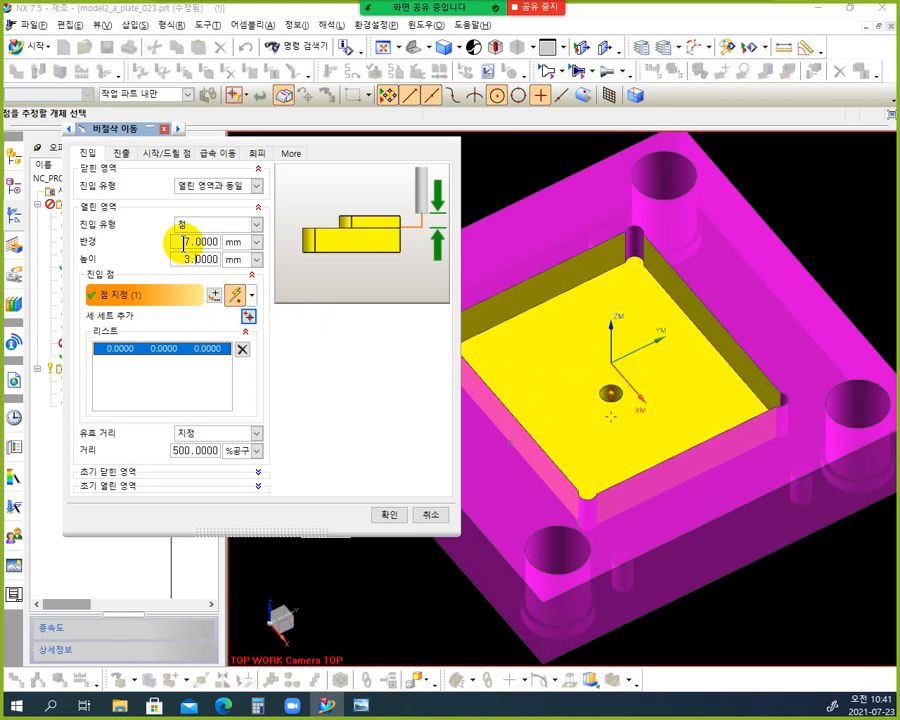
pyautogui.click(183, 242)
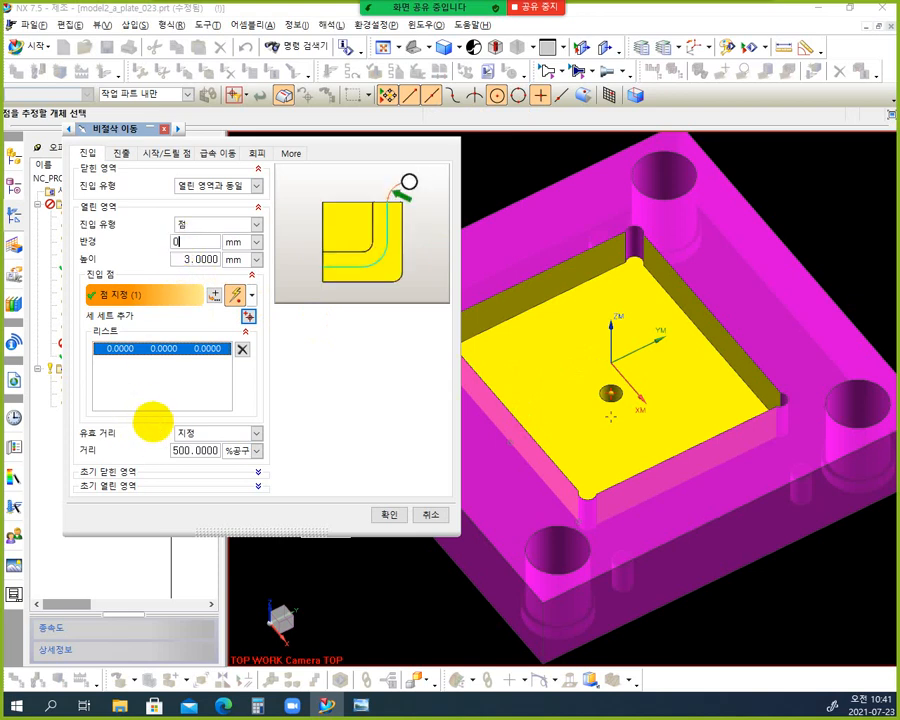
pyautogui.click(180, 259)
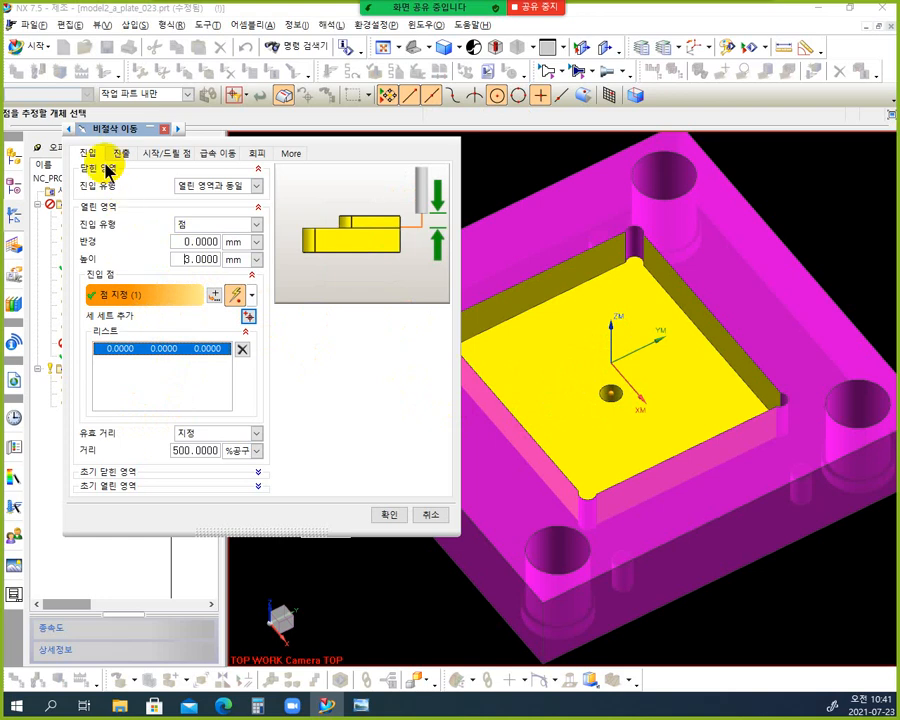
pyautogui.click(386, 518)
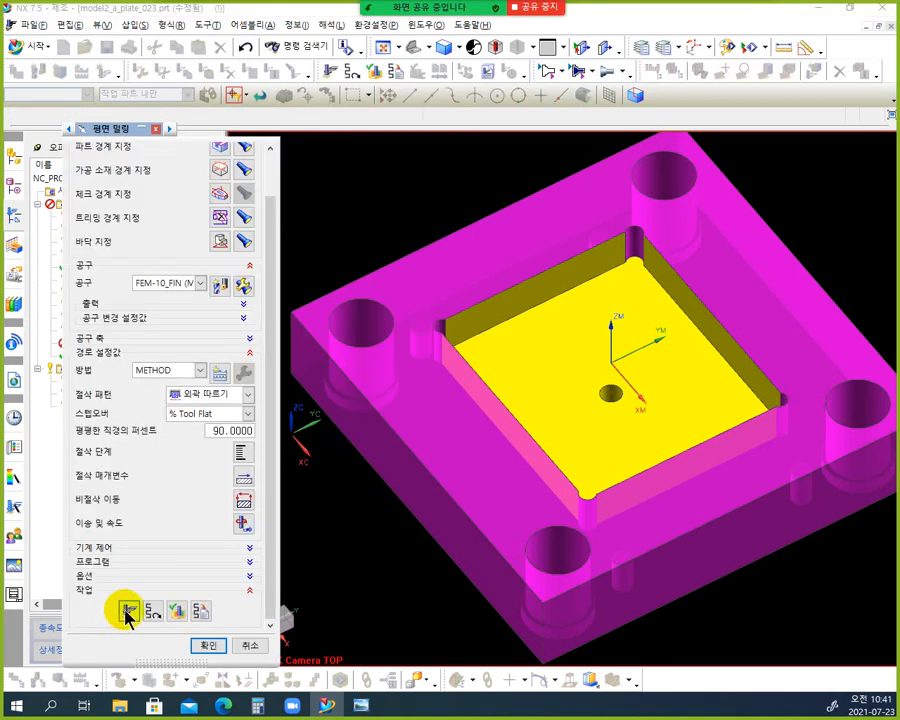
# Step: Generate the RP-FIN toolpath, accept the operation and examine the tool entry around the pocket's center hole
pyautogui.click(127, 611)
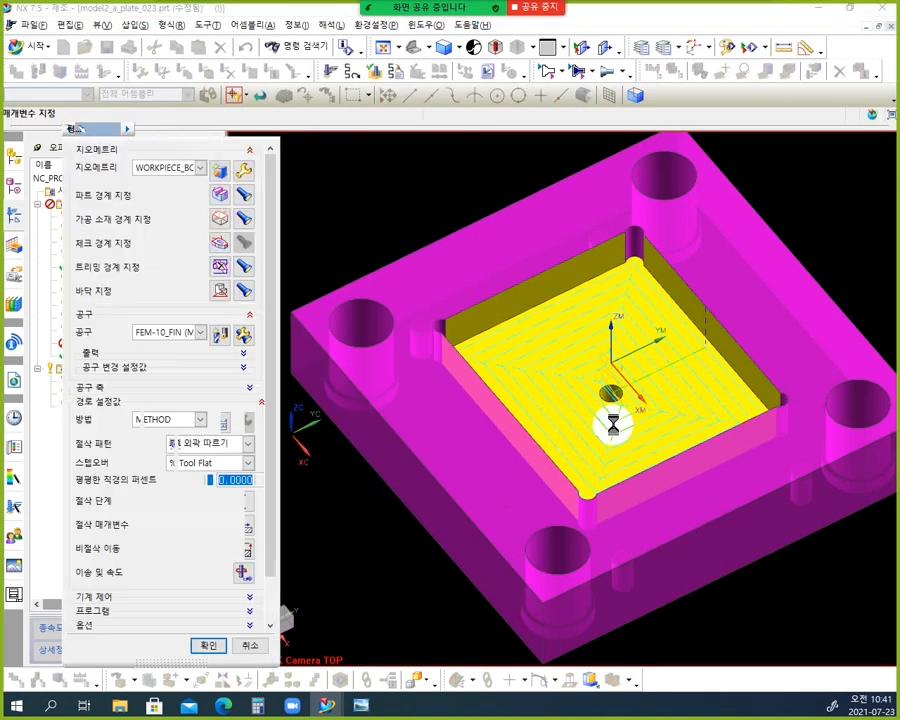
pyautogui.middleClick(606, 427)
pyautogui.moveTo(603, 428)
pyautogui.mouseDown(button='middle')
pyautogui.moveTo(635, 396)
pyautogui.moveTo(651, 432)
pyautogui.moveTo(643, 513)
pyautogui.moveTo(623, 408)
pyautogui.moveTo(629, 438)
pyautogui.moveTo(635, 416)
pyautogui.moveTo(597, 420)
pyautogui.moveTo(618, 450)
pyautogui.moveTo(635, 418)
pyautogui.moveTo(601, 424)
pyautogui.mouseUp(button='middle')
pyautogui.scroll(5, 617, 382)
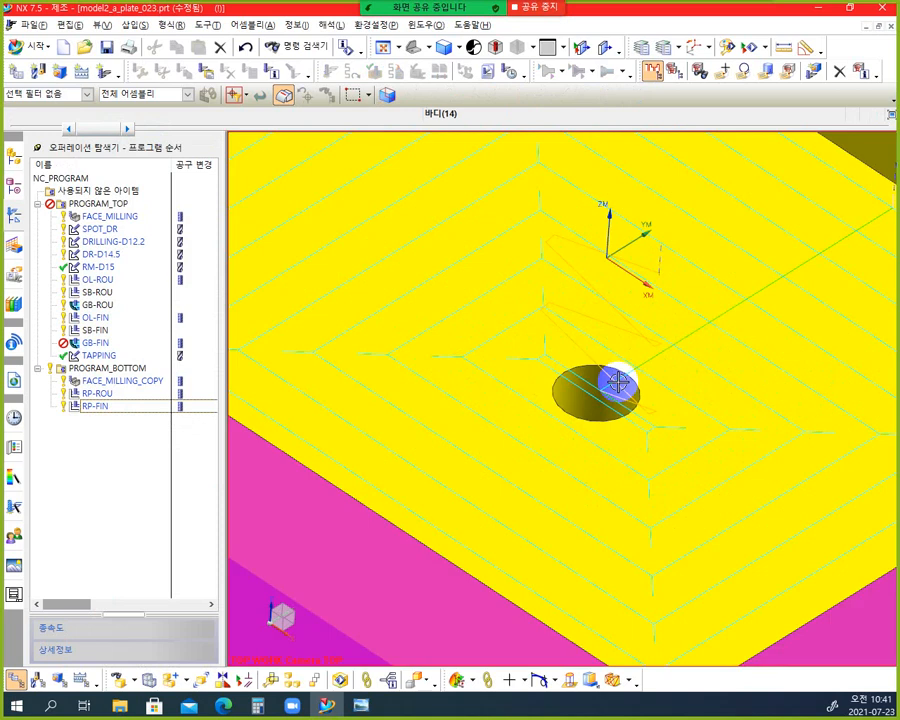
pyautogui.scroll(1, 618, 383)
pyautogui.scroll(-4, 600, 431)
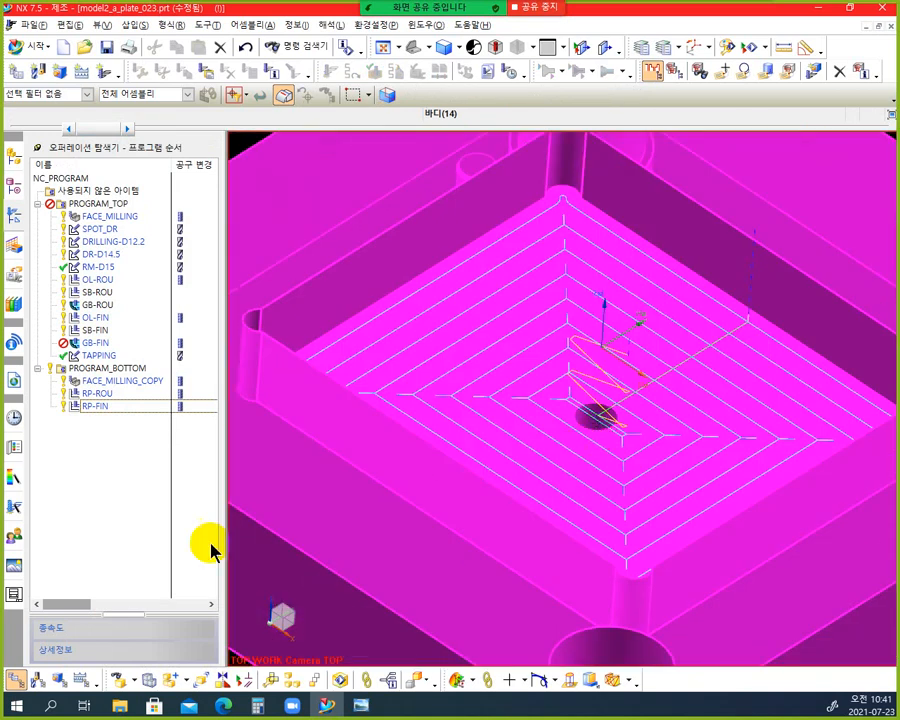
pyautogui.scroll(-4, 516, 402)
pyautogui.moveTo(508, 402); pyautogui.dragTo(476, 452, button='middle')
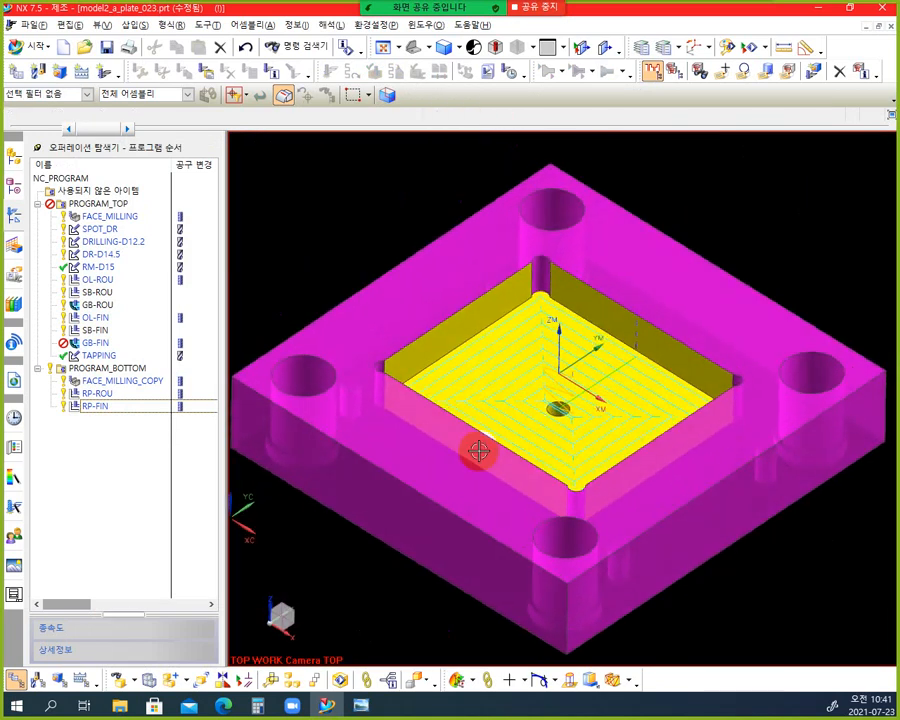
# Step: Reopen RP-FIN and set the engage point's effective distance to none (없음) in its non-cutting moves
pyautogui.doubleClick(97, 408)
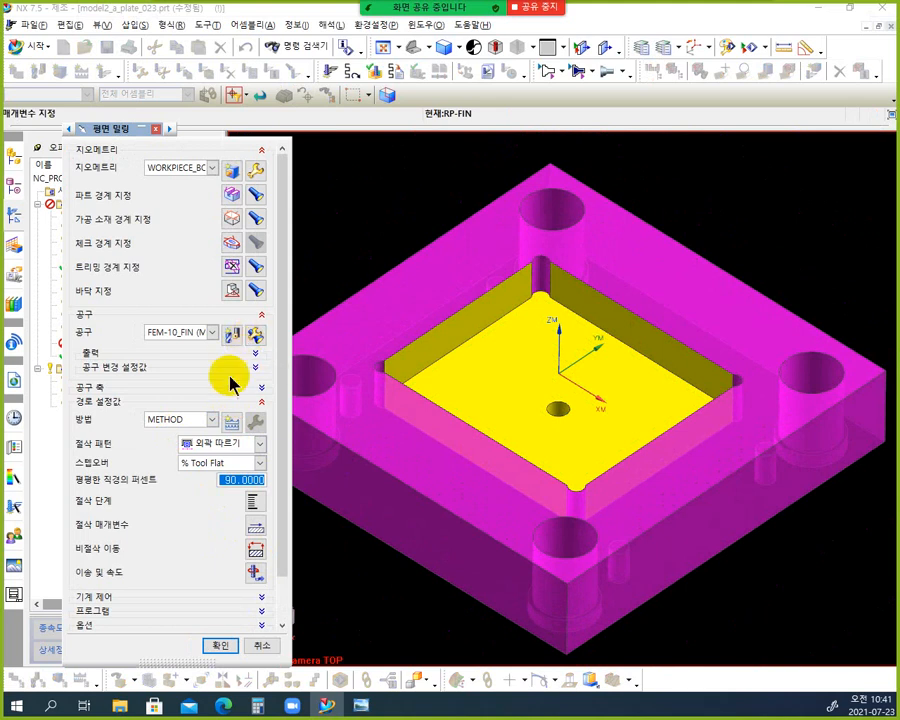
pyautogui.click(256, 538)
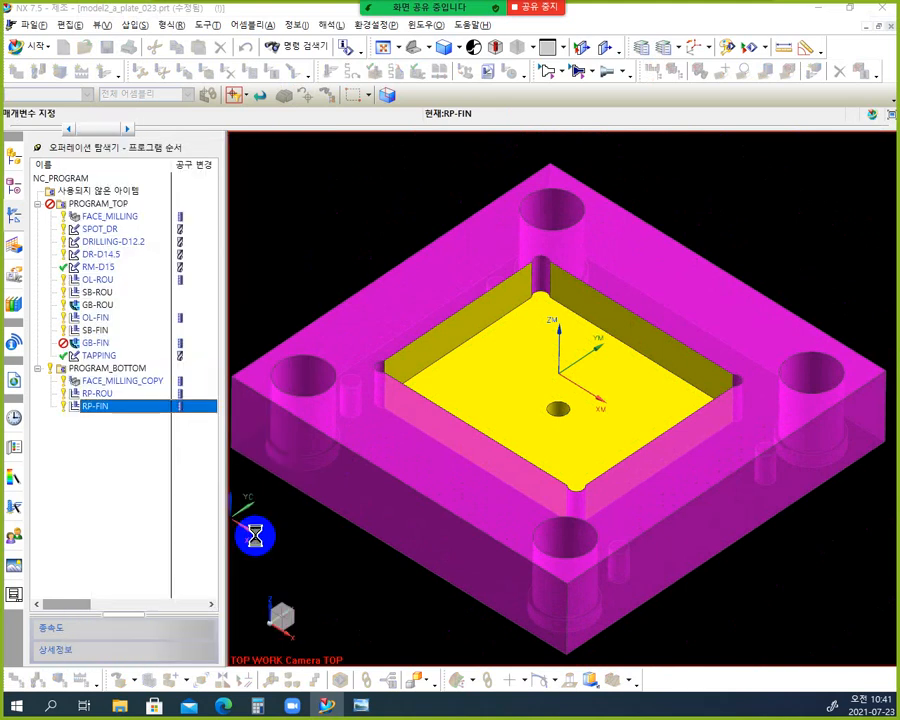
pyautogui.click(404, 384)
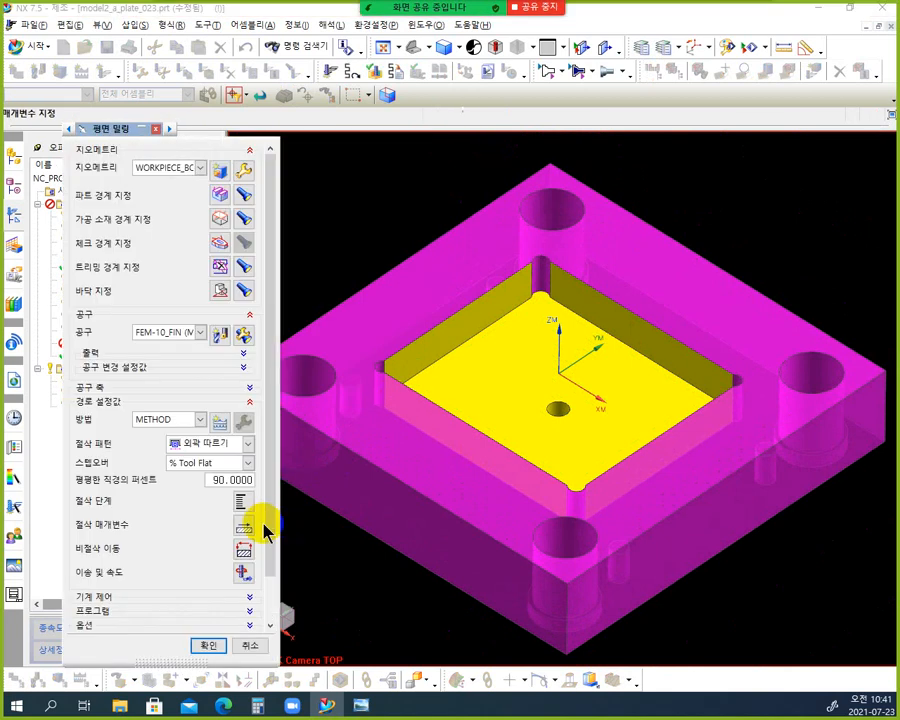
pyautogui.click(244, 550)
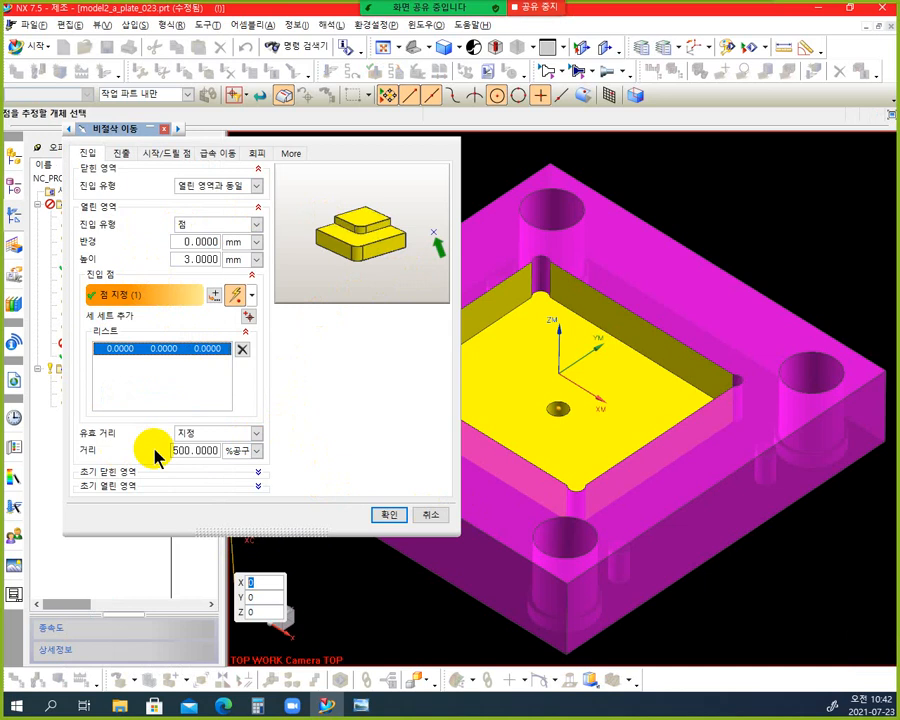
pyautogui.click(257, 436)
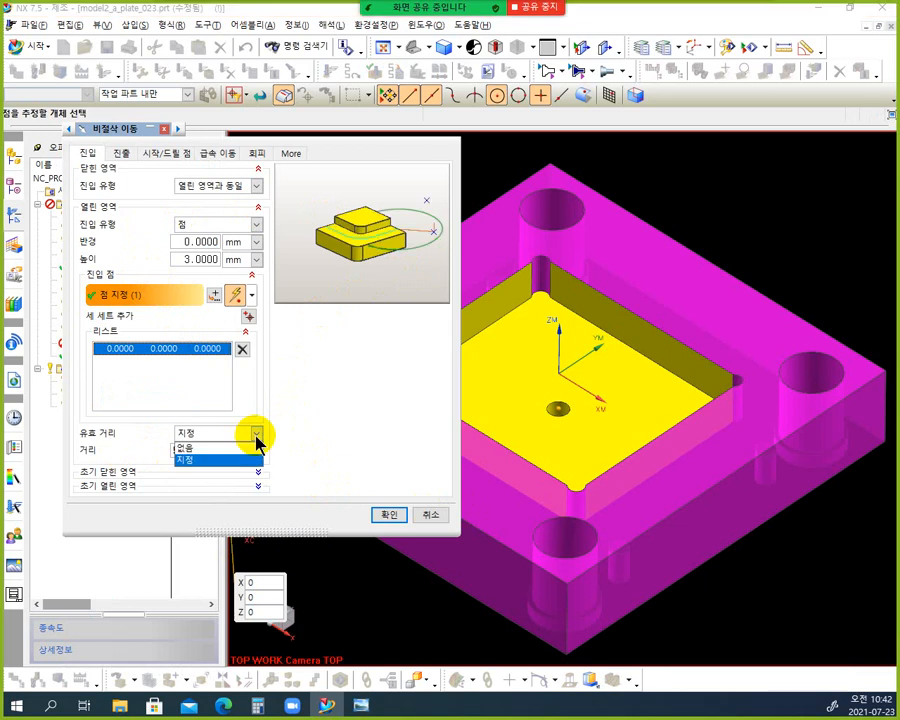
pyautogui.click(192, 448)
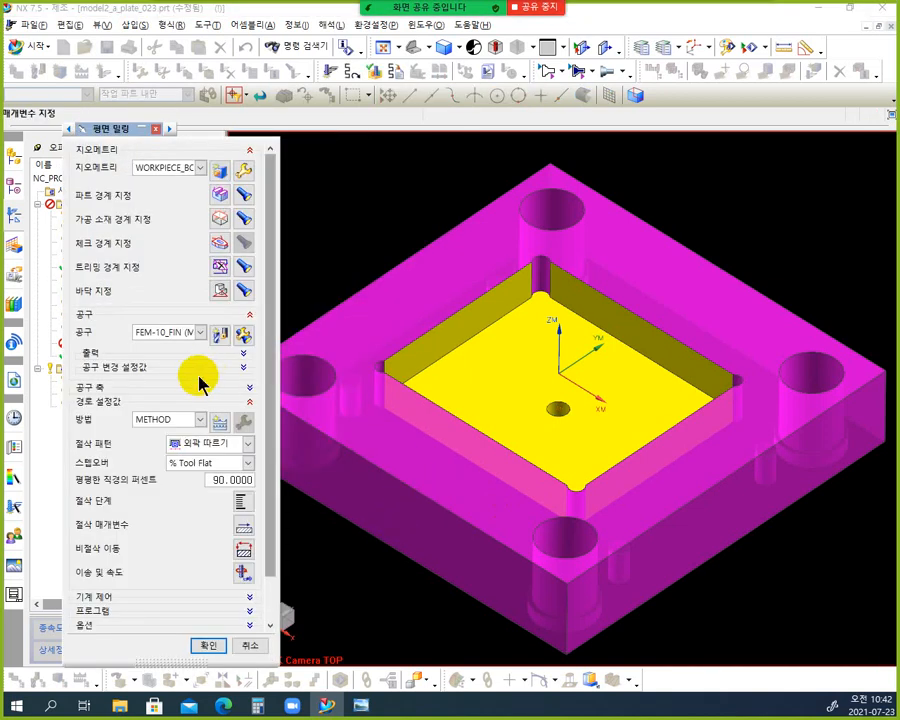
# Step: Generate the RP-FIN toolpath and examine its entry around the pocket's center hole
pyautogui.scroll(-3, 257, 547)
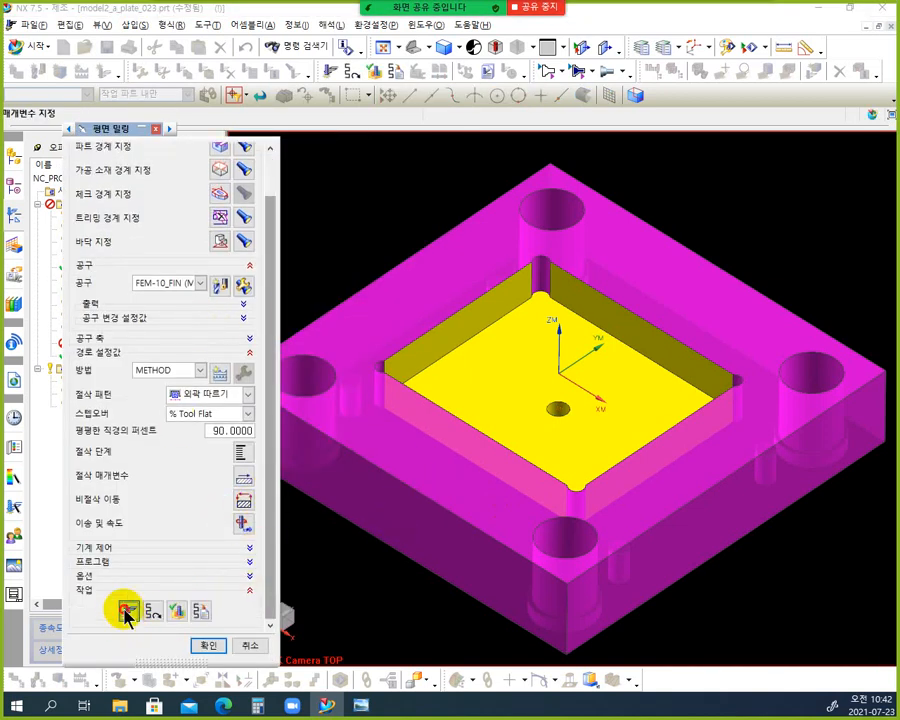
pyautogui.click(124, 608)
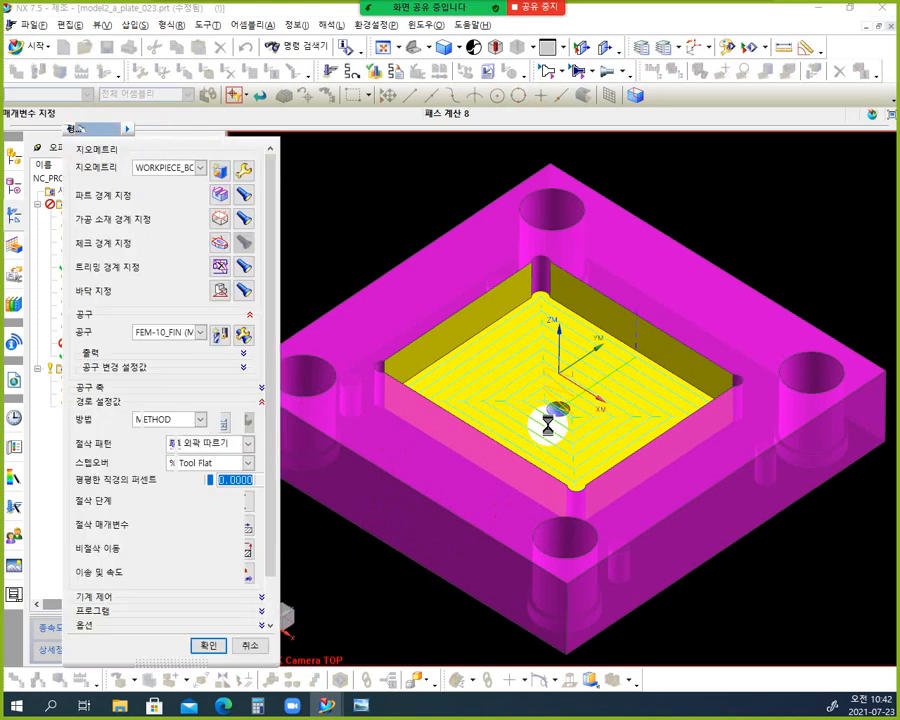
pyautogui.moveTo(607, 414)
pyautogui.mouseDown(button='middle')
pyautogui.moveTo(631, 412)
pyautogui.moveTo(647, 392)
pyautogui.moveTo(613, 476)
pyautogui.moveTo(608, 523)
pyautogui.moveTo(599, 466)
pyautogui.moveTo(605, 426)
pyautogui.mouseUp(button='middle')
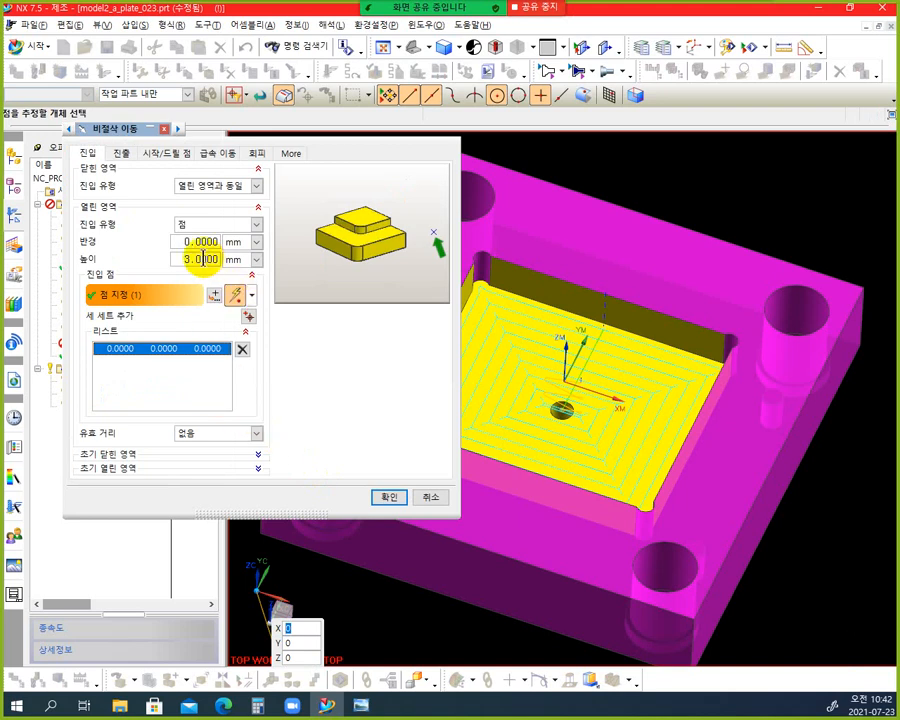
# Step: Set the closed-area engage type to plunge (플런지) and delete the existing engage point
pyautogui.click(255, 186)
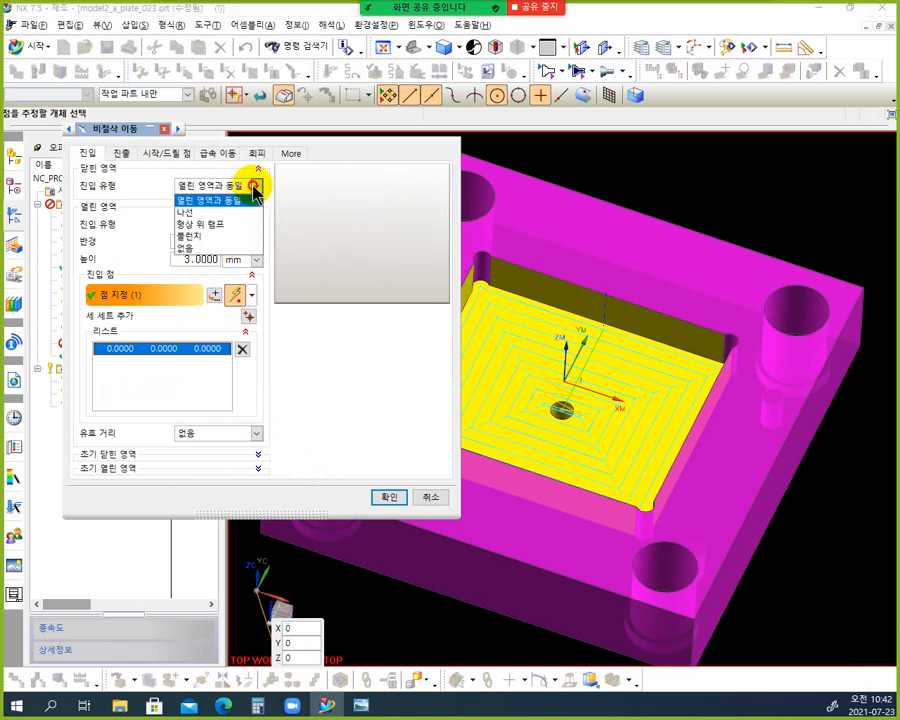
pyautogui.click(197, 240)
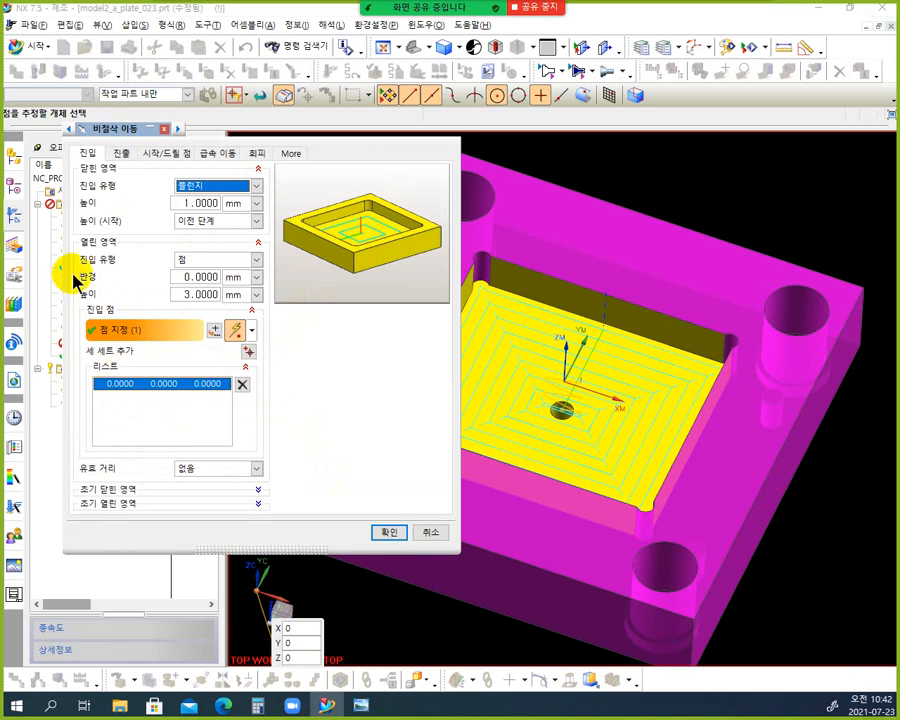
pyautogui.click(242, 386)
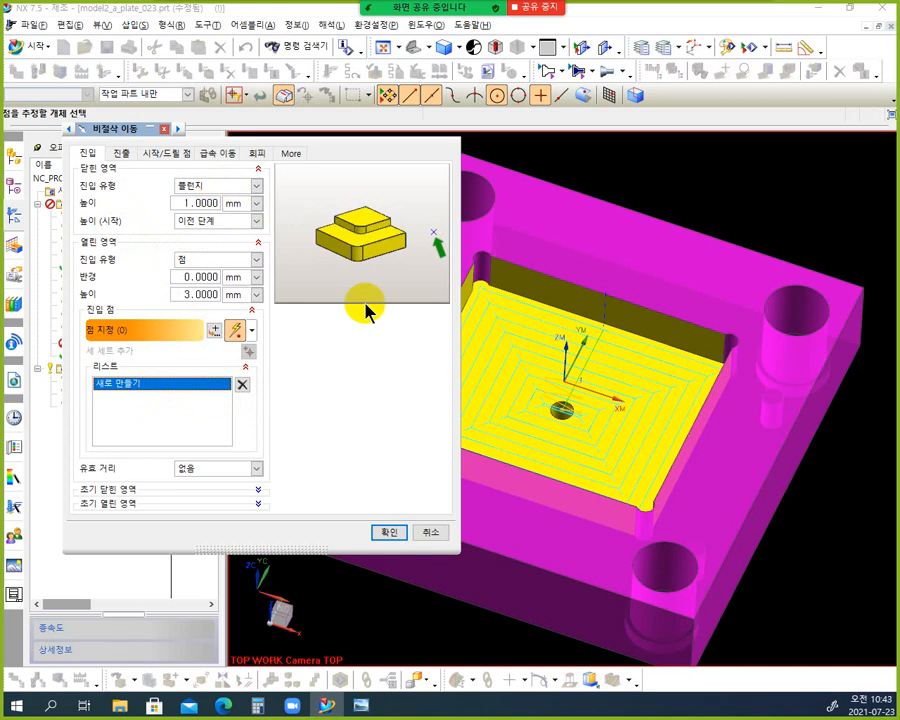
# Step: Examine the toolpath's entry at the center hole and review the closed-area plunge type and height settings
pyautogui.moveTo(561, 496); pyautogui.dragTo(552, 406, button='middle')
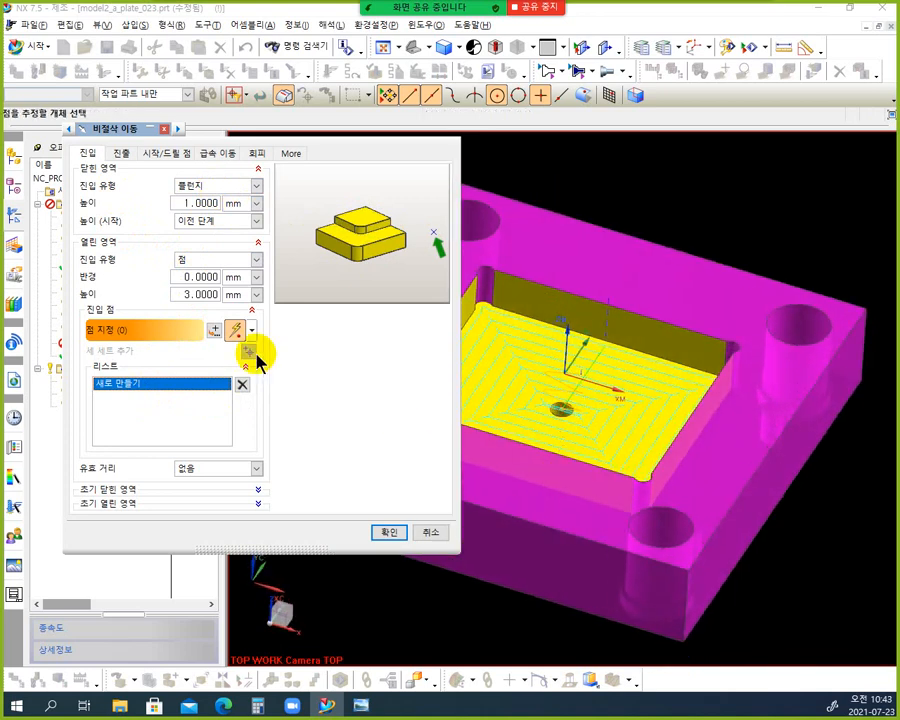
pyautogui.scroll(5, 566, 408)
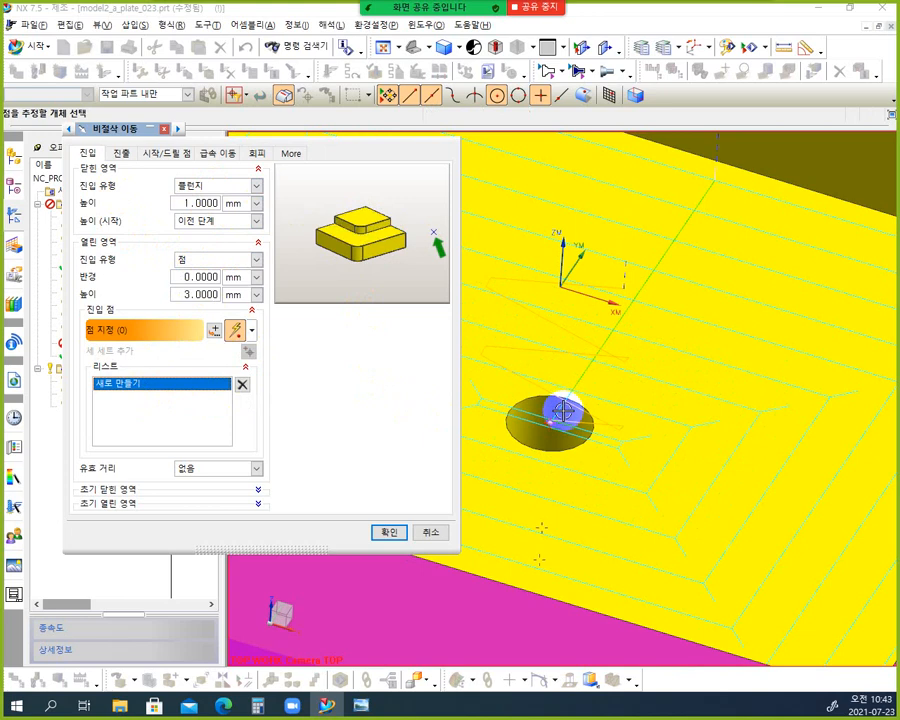
pyautogui.moveTo(615, 366); pyautogui.dragTo(625, 315, button='middle')
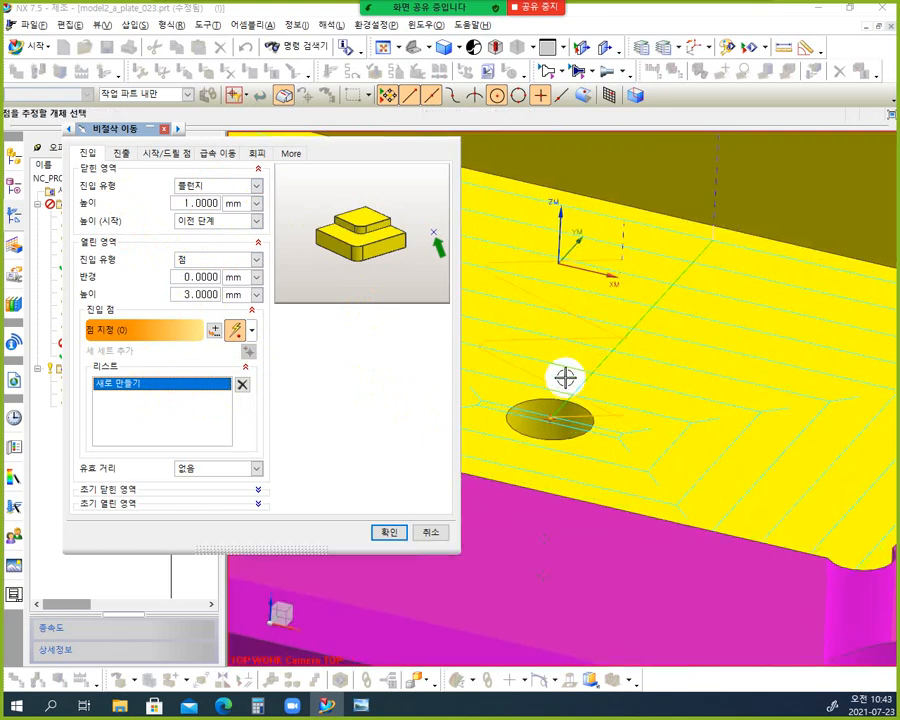
pyautogui.moveTo(585, 395); pyautogui.dragTo(569, 441, button='middle')
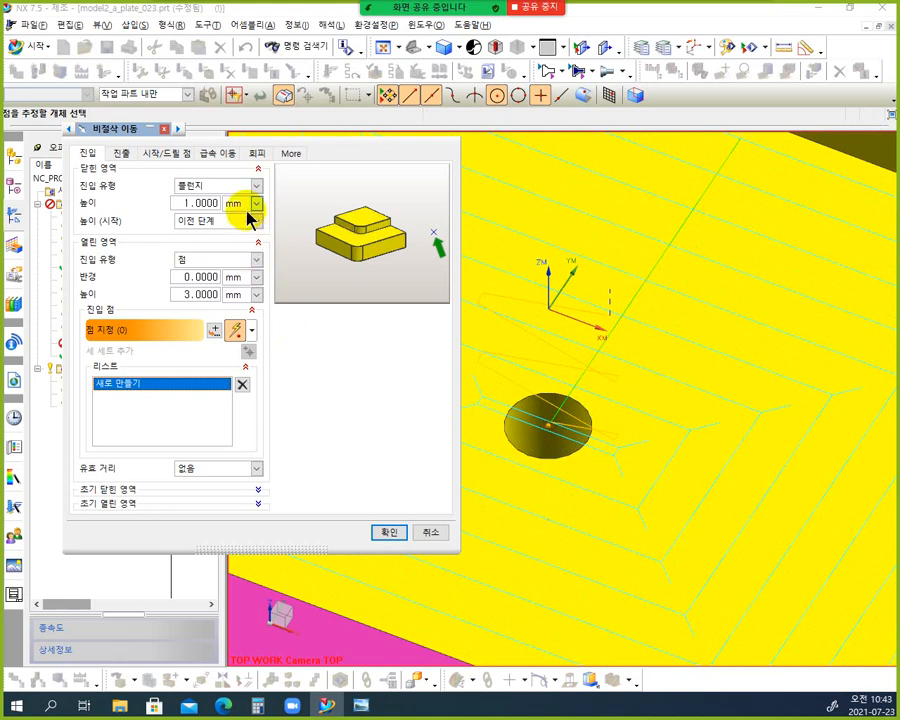
pyautogui.click(203, 203)
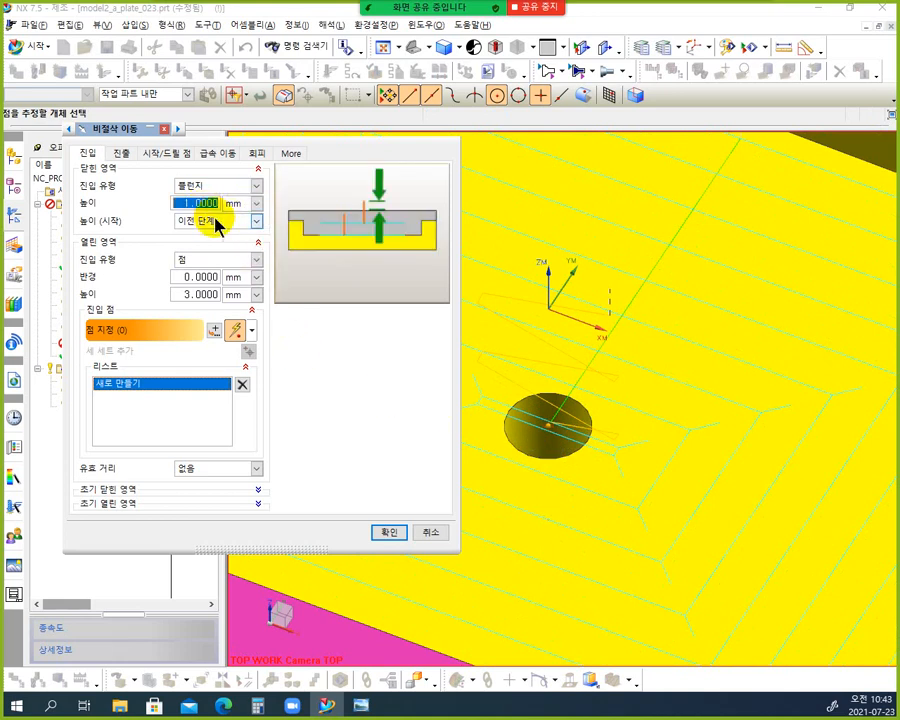
pyautogui.click(256, 186)
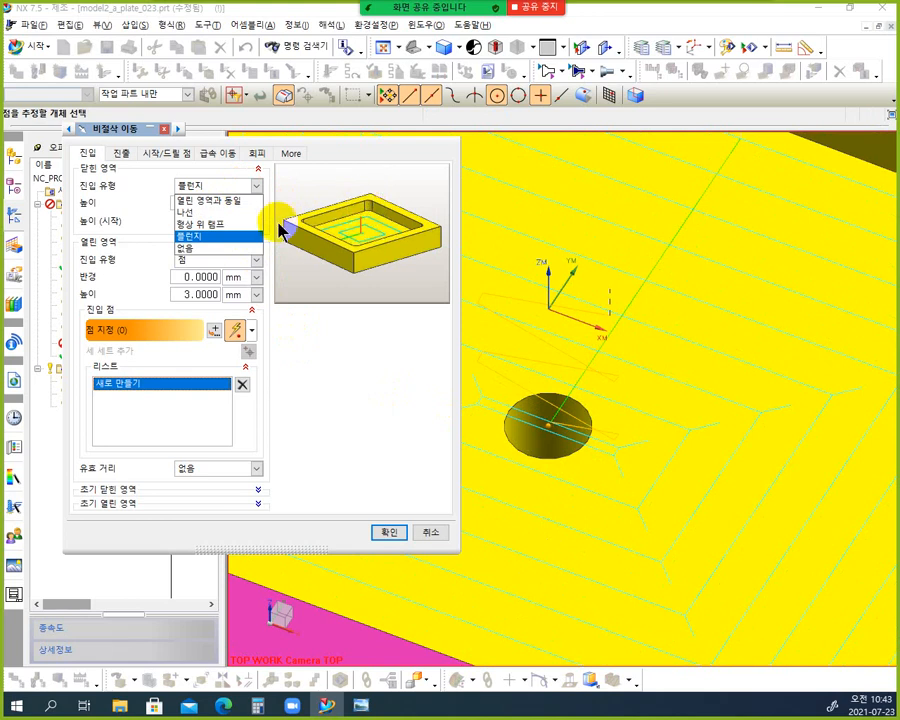
pyautogui.click(226, 187)
pyautogui.click(201, 203)
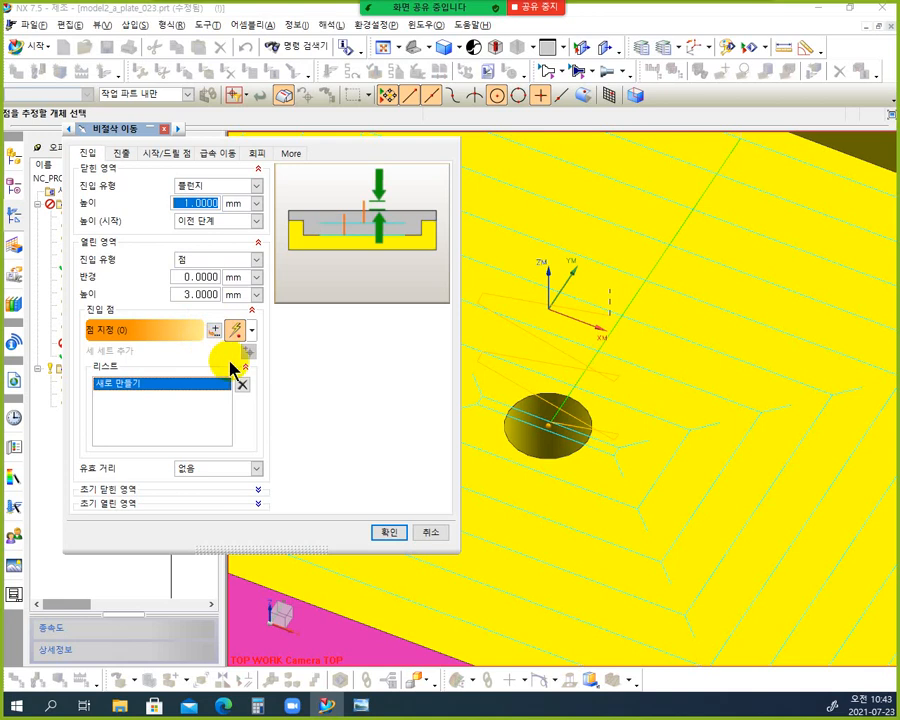
# Step: Specify the engage point at the center of the pocket's hole, X 150 and Y 150, with Z set to 120 mm
pyautogui.click(215, 332)
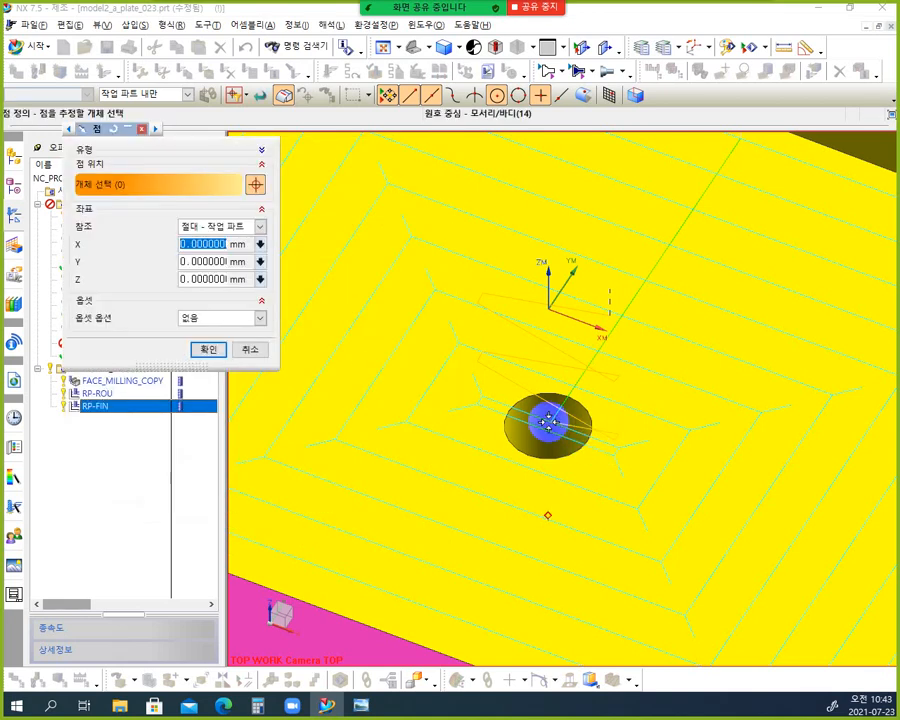
pyautogui.click(548, 421)
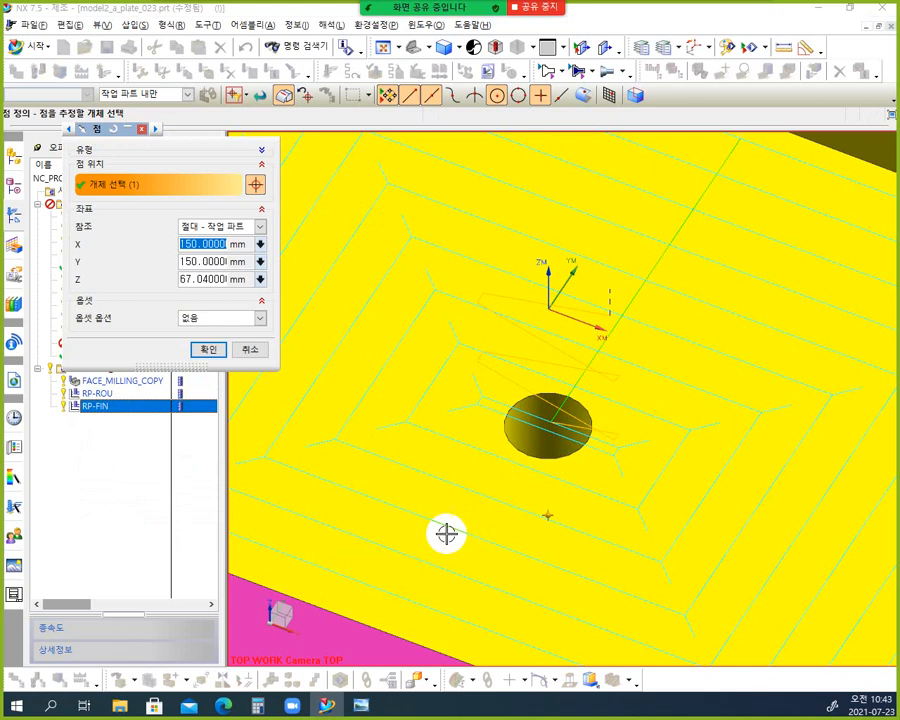
pyautogui.moveTo(541, 450); pyautogui.dragTo(540, 533, button='middle')
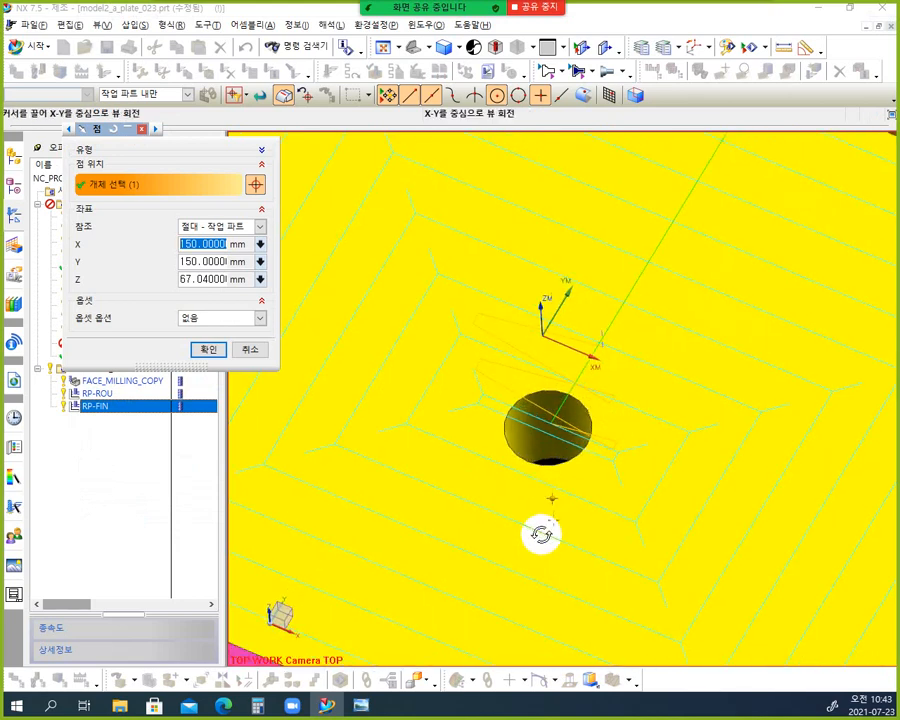
pyautogui.click(220, 349)
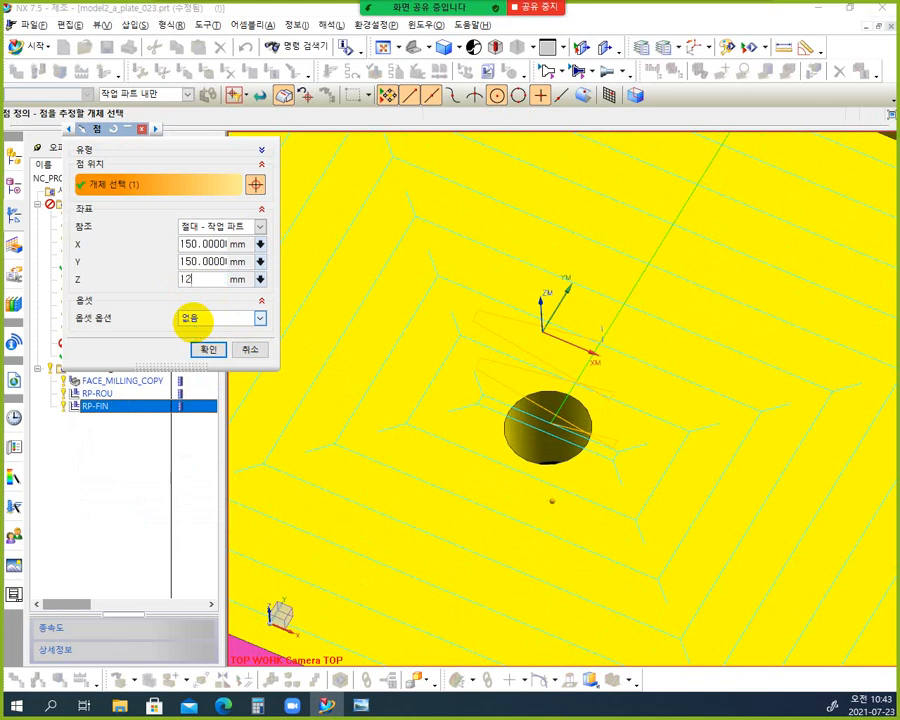
pyautogui.press('Return')
pyautogui.scroll(-10, 535, 394)
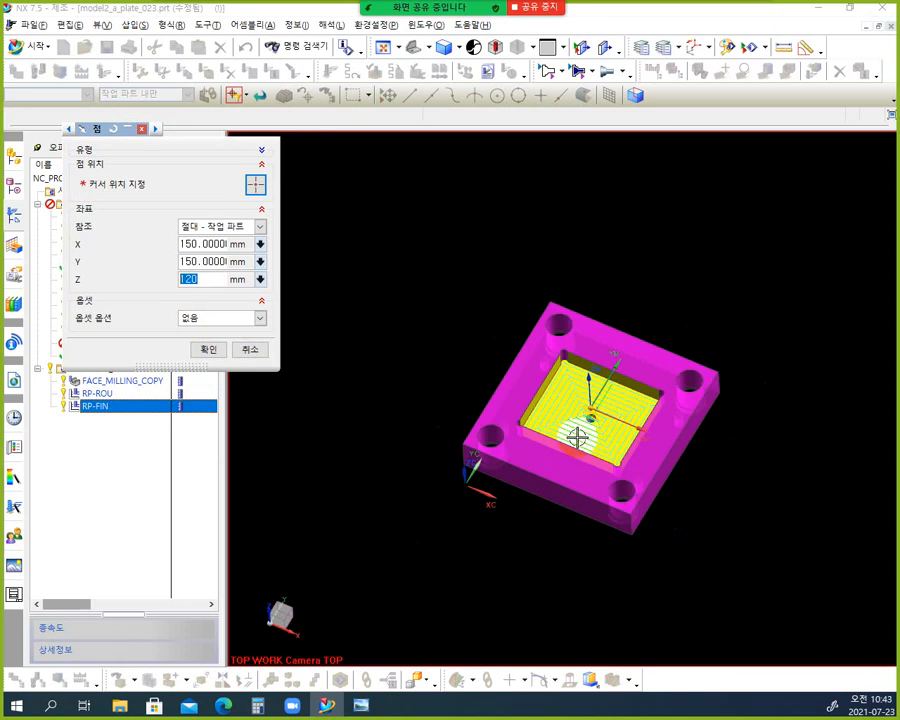
pyautogui.moveTo(577, 437); pyautogui.dragTo(585, 395, button='middle')
pyautogui.scroll(5, 601, 414)
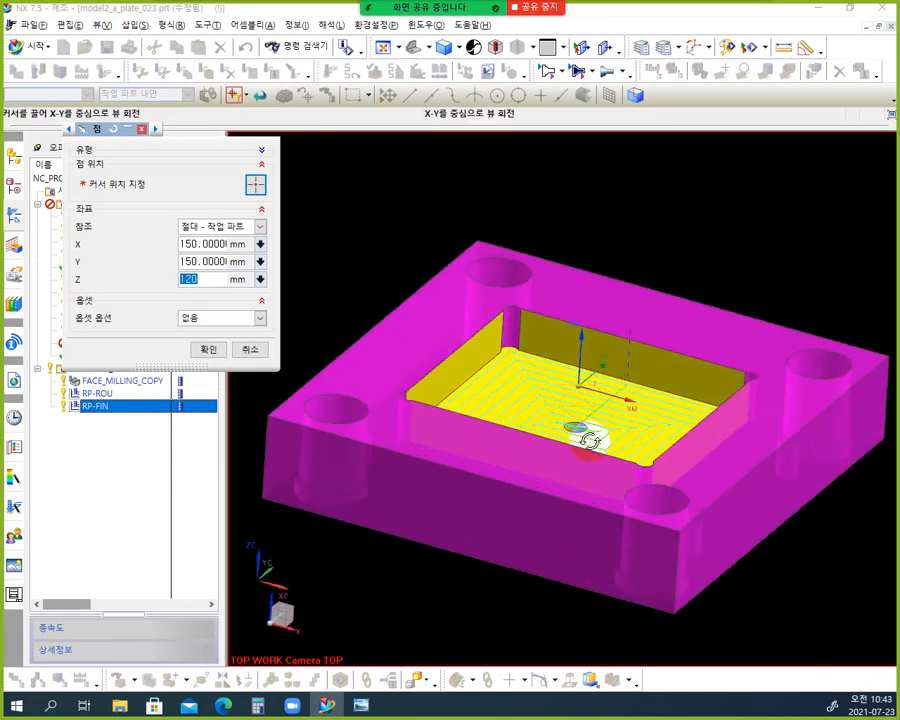
pyautogui.scroll(3, 601, 414)
pyautogui.moveTo(601, 420)
pyautogui.mouseDown(button='middle')
pyautogui.moveTo(585, 414)
pyautogui.moveTo(601, 418)
pyautogui.moveTo(601, 428)
pyautogui.moveTo(590, 417)
pyautogui.mouseUp(button='middle')
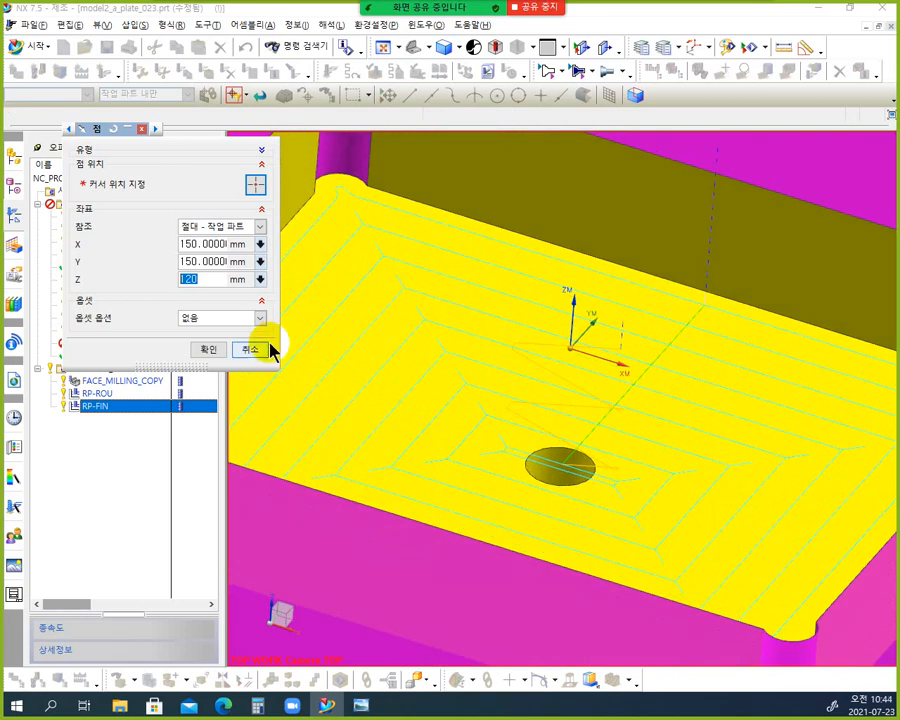
pyautogui.click(212, 349)
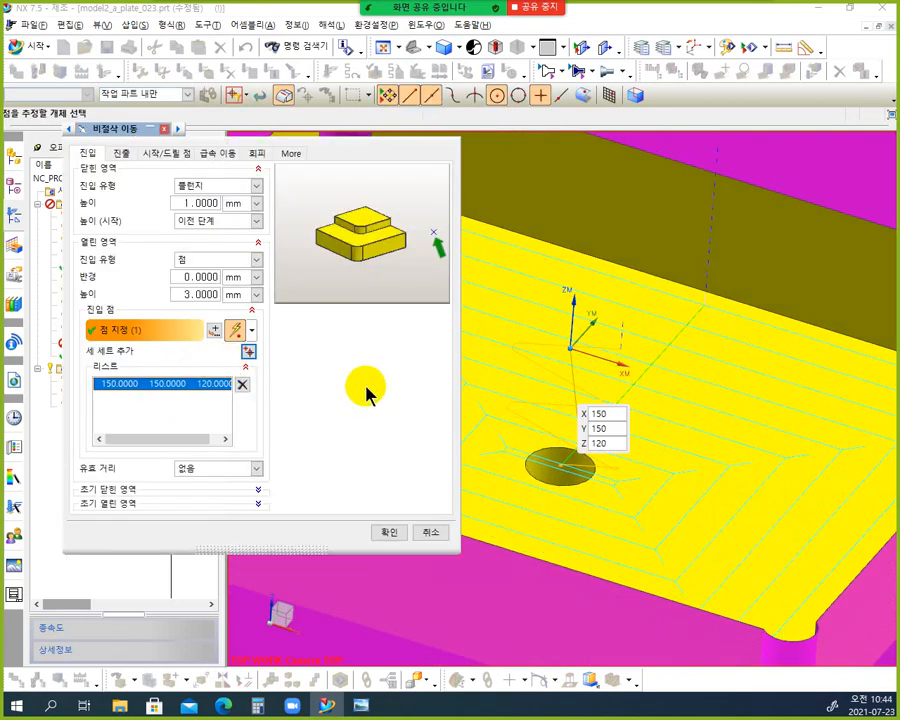
# Step: Accept the non-cutting moves, regenerate the RP-FIN toolpath and accept the operation
pyautogui.click(389, 535)
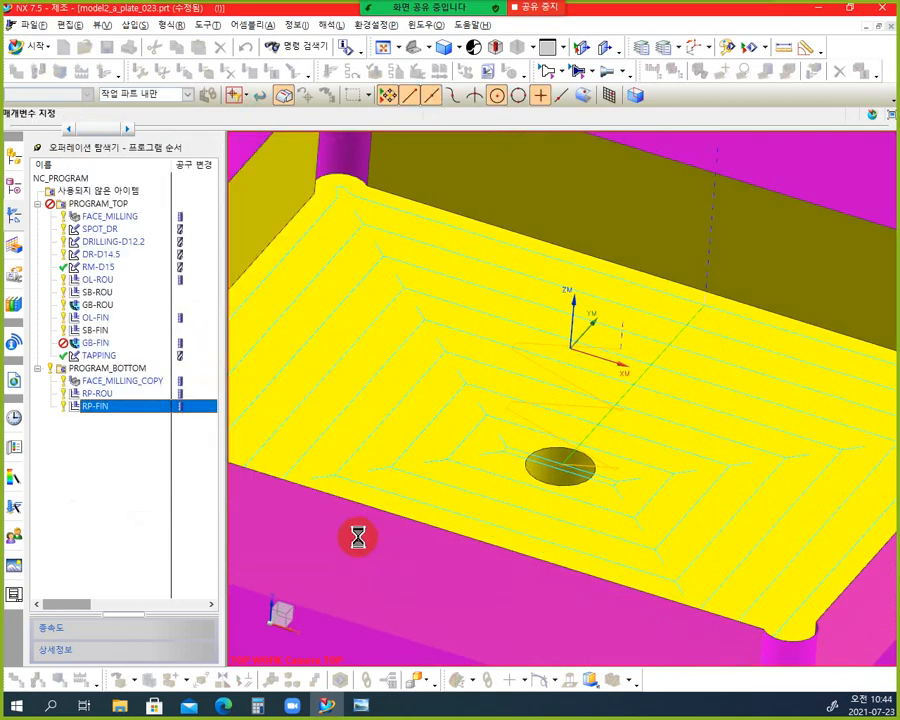
pyautogui.scroll(-2, 140, 580)
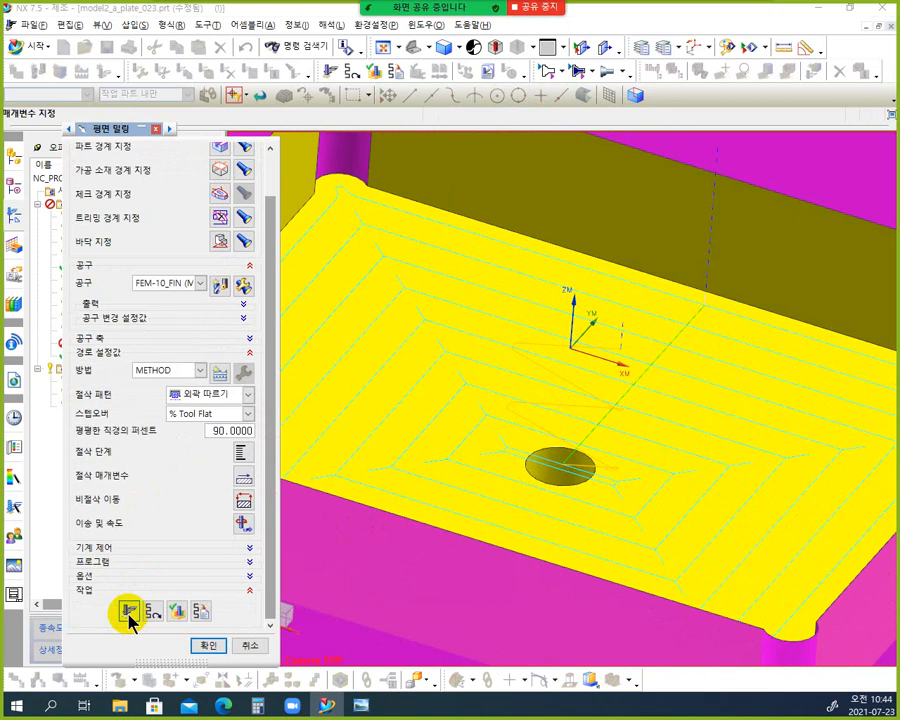
pyautogui.middleClick(586, 350)
# Step: Examine the regenerated toolpath's vertical entry into the center hole and its passes across the pocket floor
pyautogui.scroll(4, 582, 361)
pyautogui.moveTo(581, 376)
pyautogui.mouseDown(button='middle')
pyautogui.moveTo(569, 362)
pyautogui.moveTo(580, 371)
pyautogui.mouseUp(button='middle')
pyautogui.scroll(3, 551, 502)
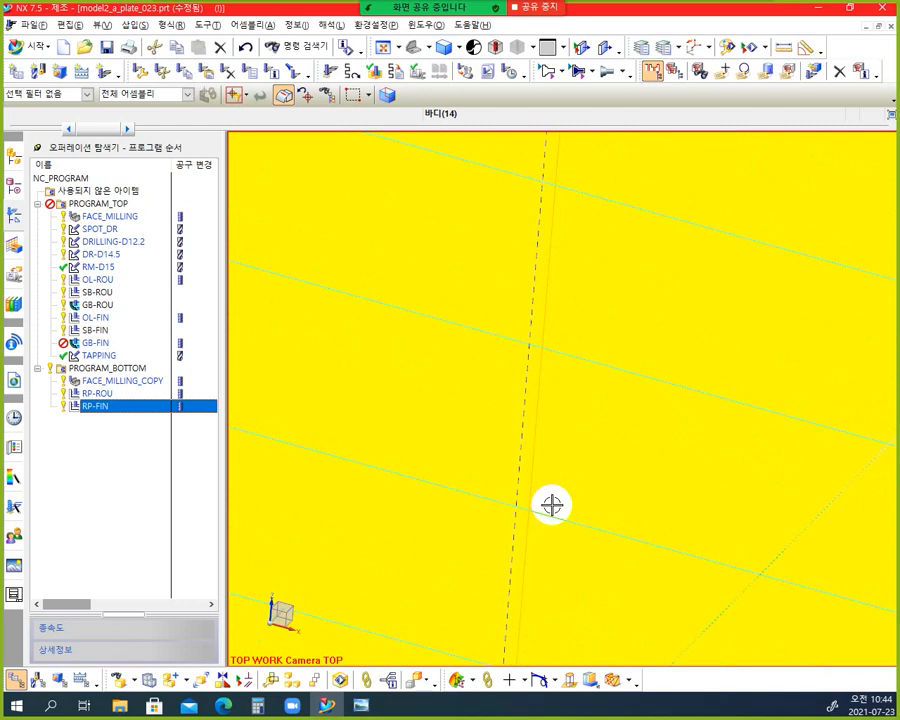
pyautogui.scroll(-4, 538, 527)
pyautogui.scroll(-2, 536, 530)
pyautogui.scroll(-5, 585, 518)
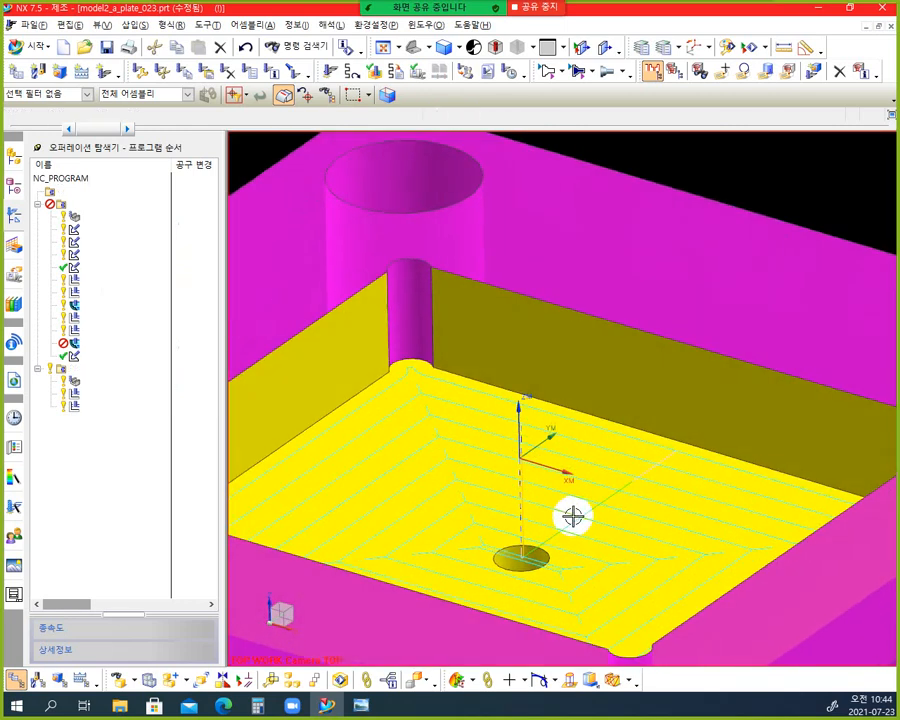
pyautogui.scroll(2, 454, 571)
pyautogui.moveTo(590, 508)
pyautogui.mouseDown(button='middle')
pyautogui.moveTo(585, 500)
pyautogui.moveTo(595, 507)
pyautogui.mouseUp(button='middle')
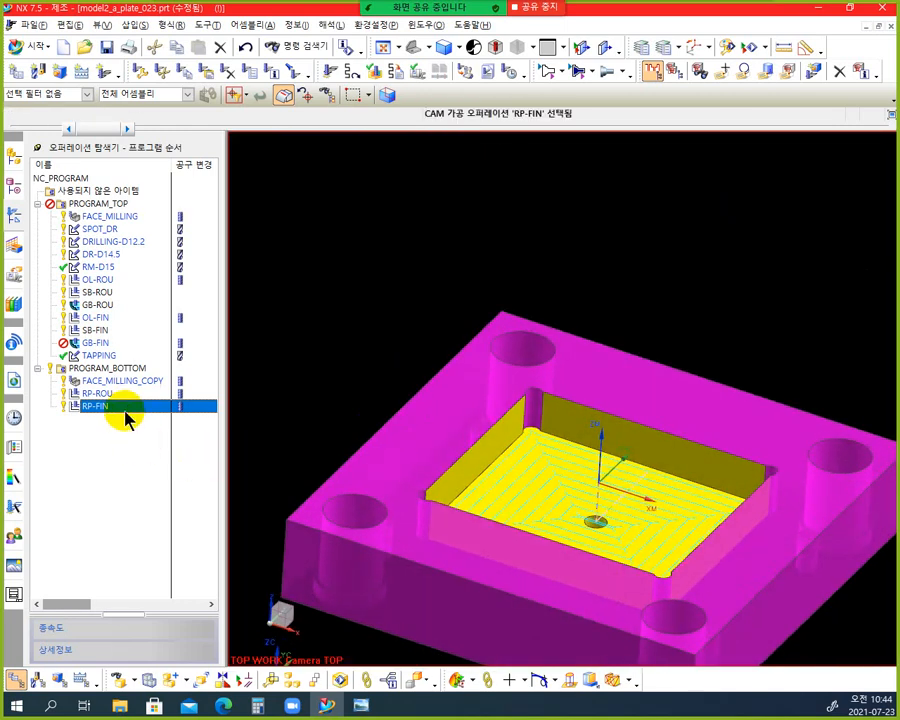
# Step: Verify the RP-FIN toolpath with a 3D dynamic (3D 동적) material-removal simulation at animation speed 1, inspect the pocket and close the verification
pyautogui.click(373, 72)
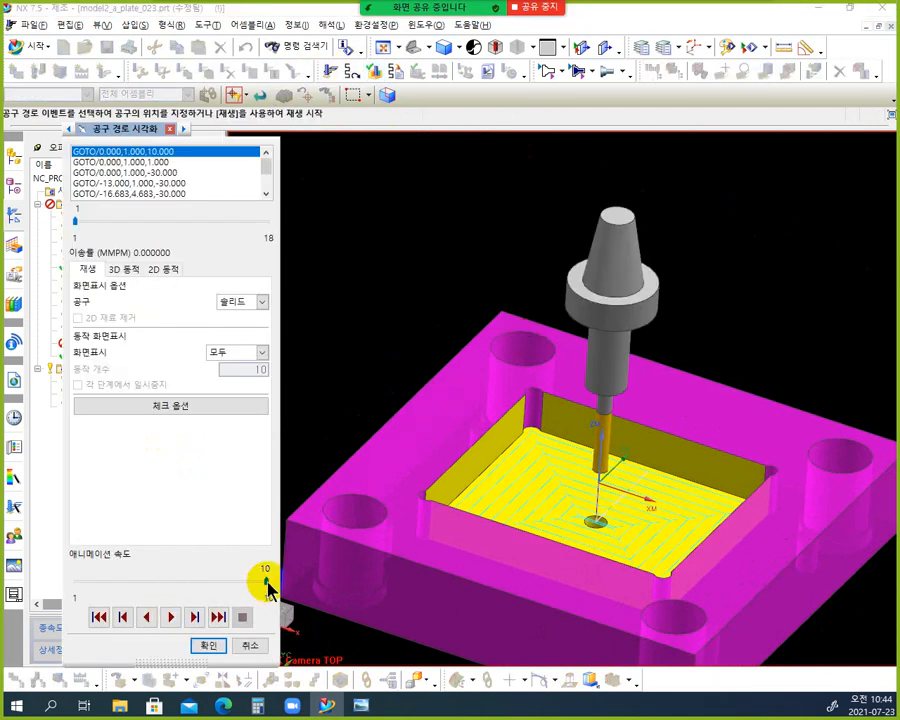
pyautogui.moveTo(266, 582); pyautogui.dragTo(74, 582)
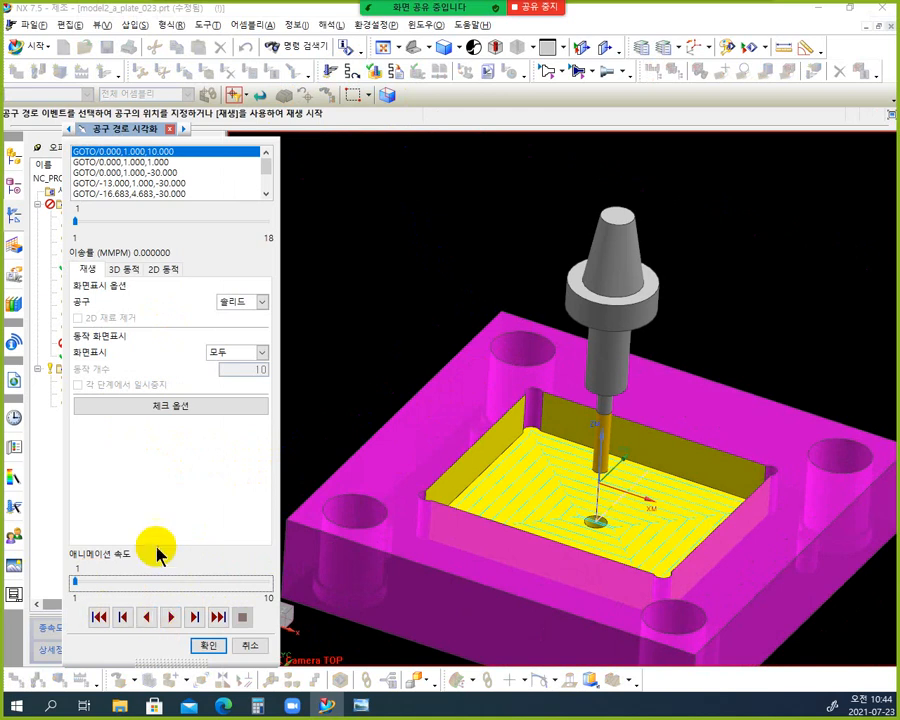
pyautogui.click(128, 270)
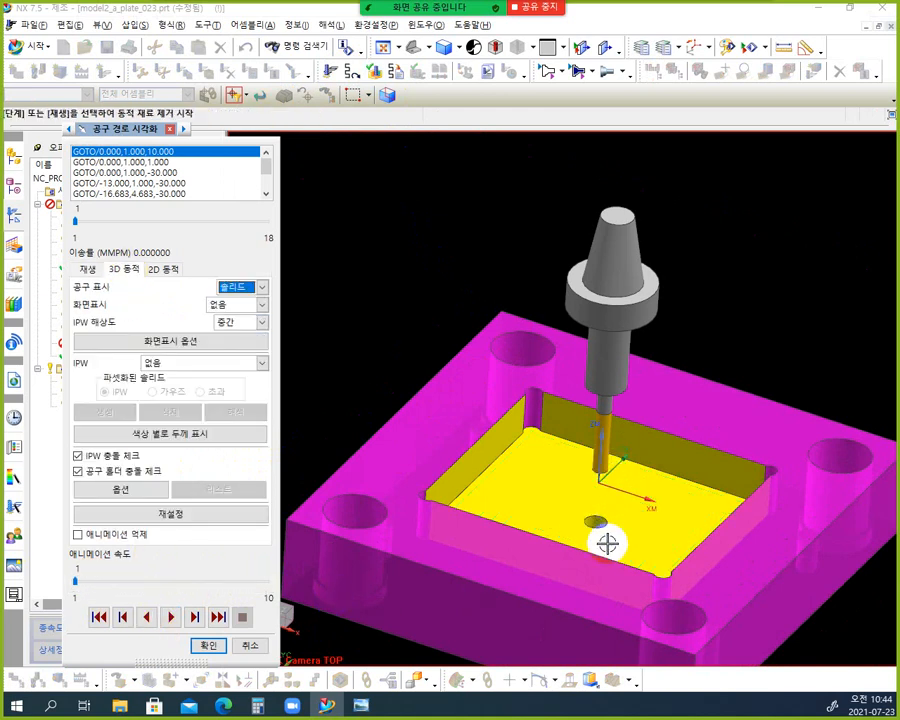
pyautogui.click(171, 618)
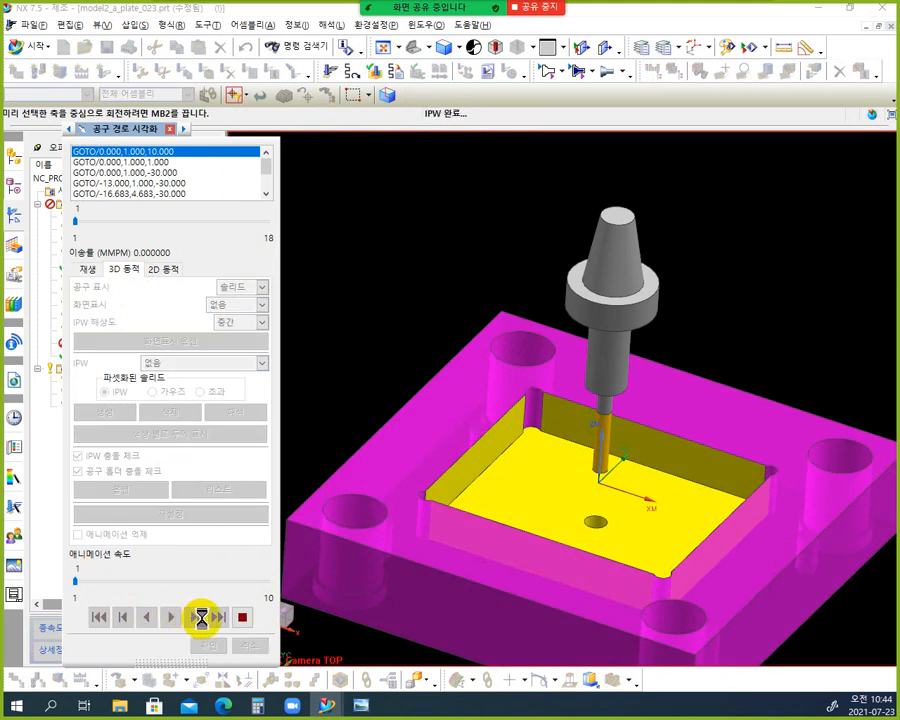
pyautogui.click(197, 617)
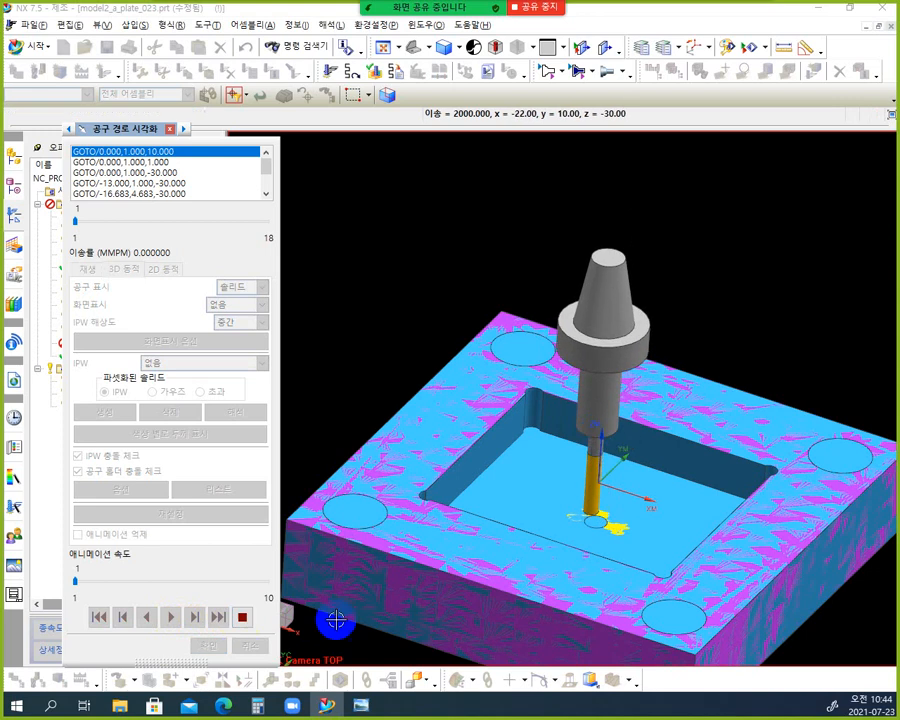
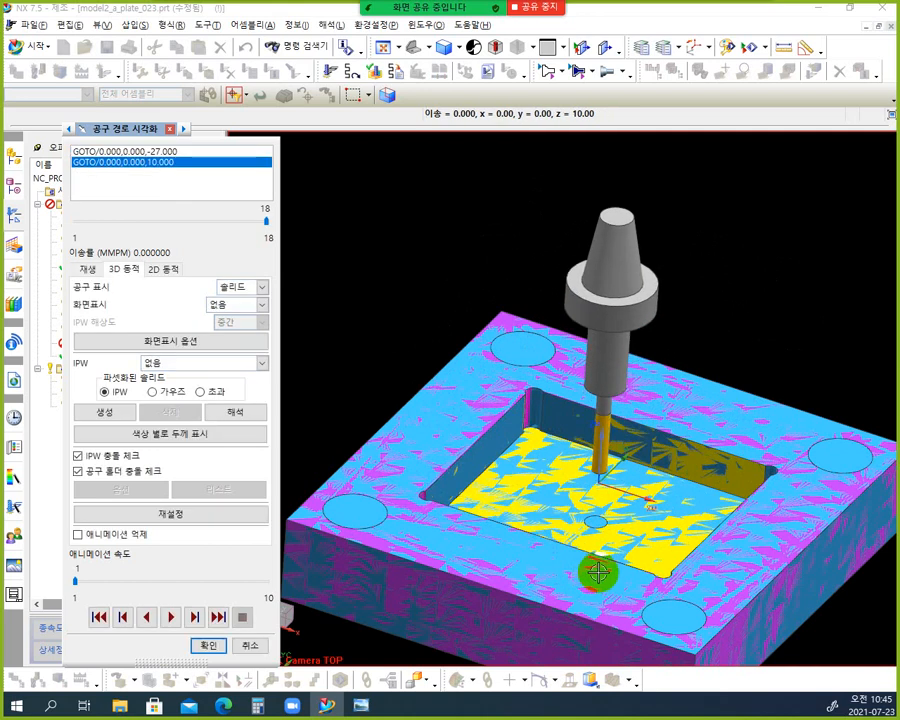
pyautogui.moveTo(668, 487); pyautogui.dragTo(641, 528, button='middle')
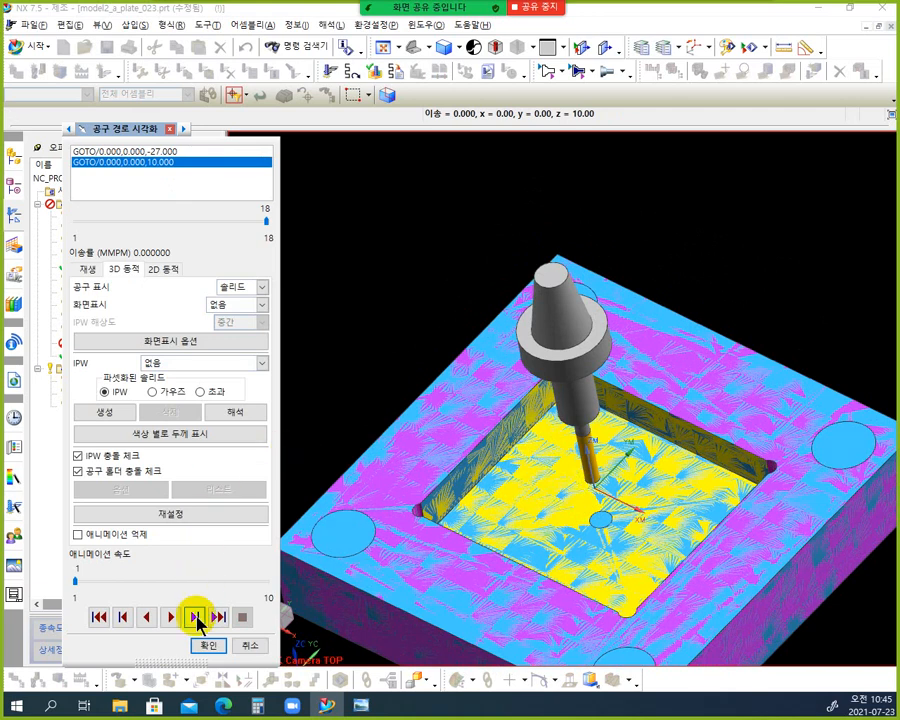
pyautogui.click(212, 646)
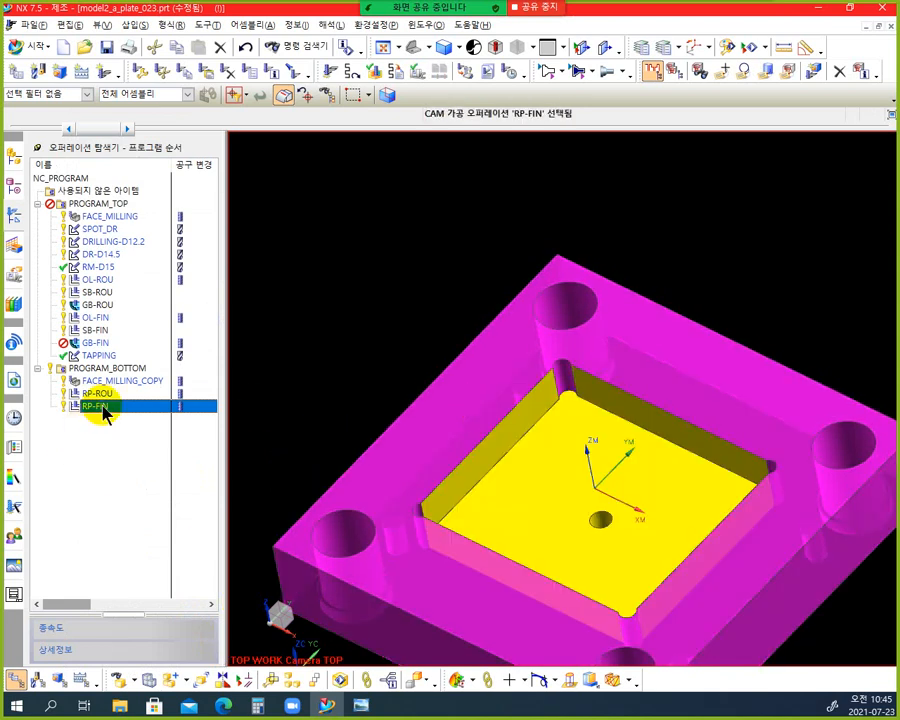
# Step: Open the RP-FIN operation for editing and check its cut levels (절삭 단계) without changing them
pyautogui.doubleClick(97, 407)
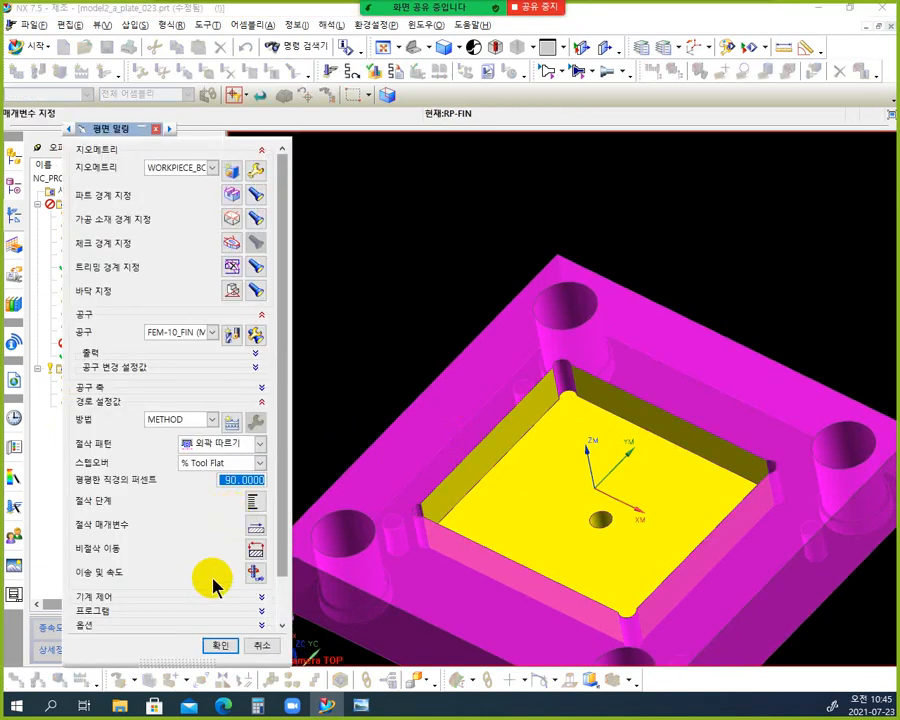
pyautogui.click(260, 508)
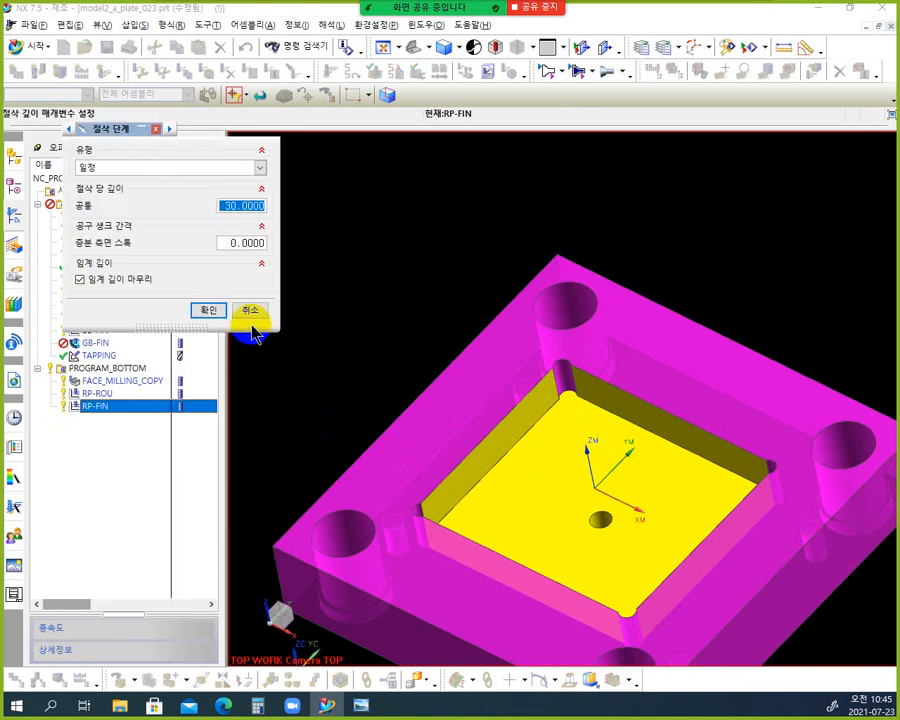
pyautogui.click(250, 311)
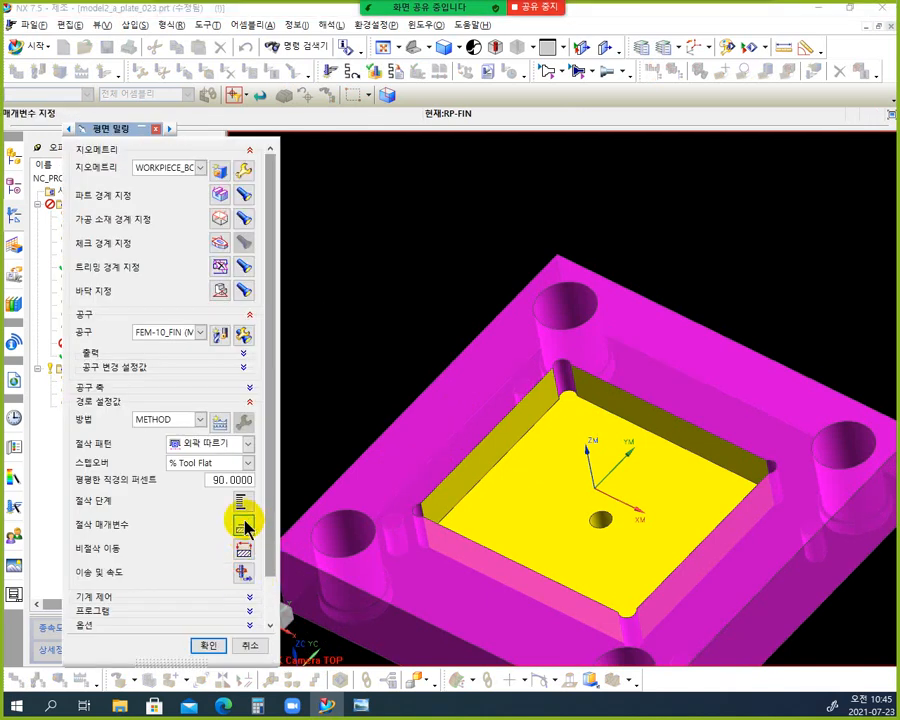
# Step: Add one finish pass (정삭 패스) with a 0.25 mm finish stepover to RP-FIN's cutting parameters and regenerate the toolpath
pyautogui.click(244, 524)
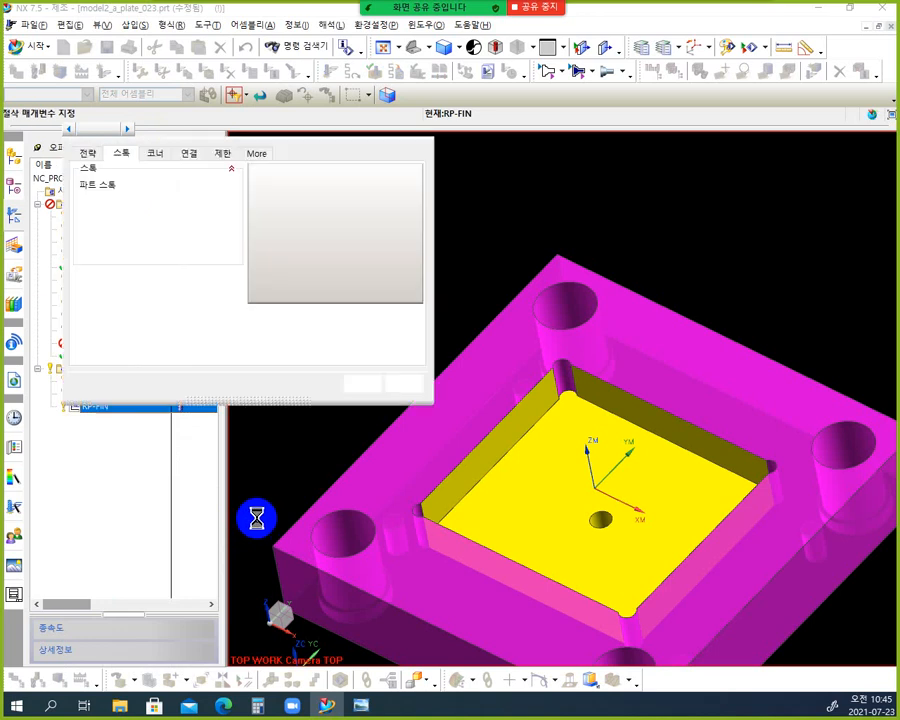
pyautogui.click(87, 153)
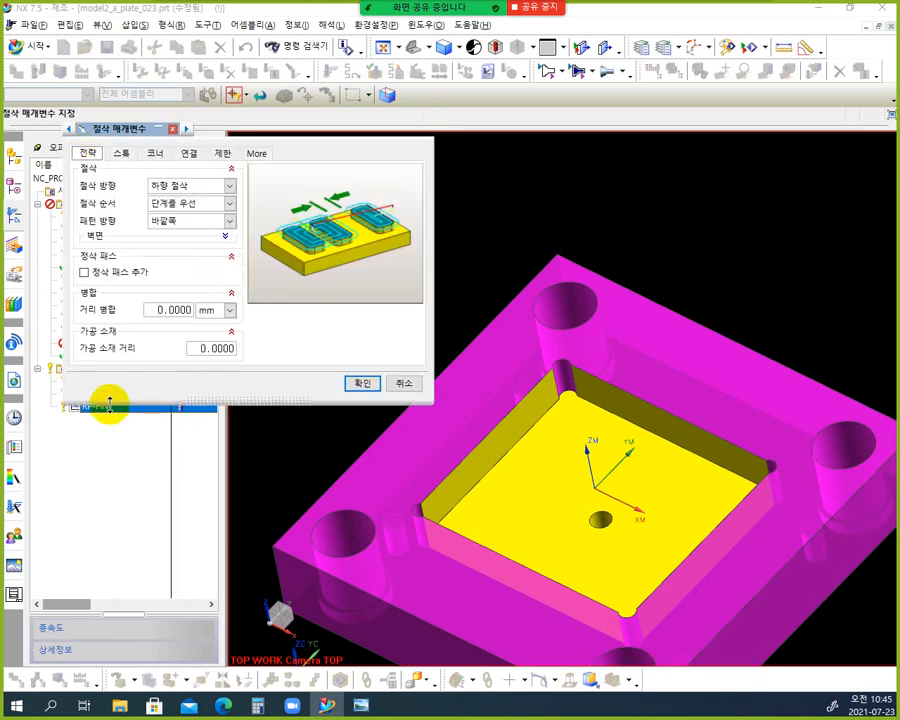
pyautogui.click(87, 273)
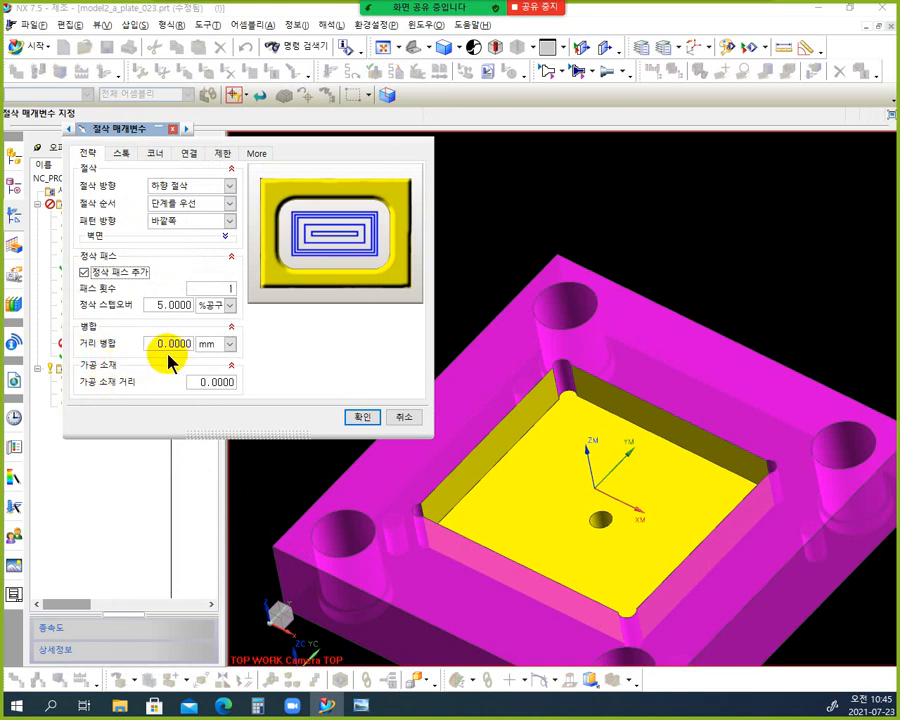
pyautogui.click(229, 306)
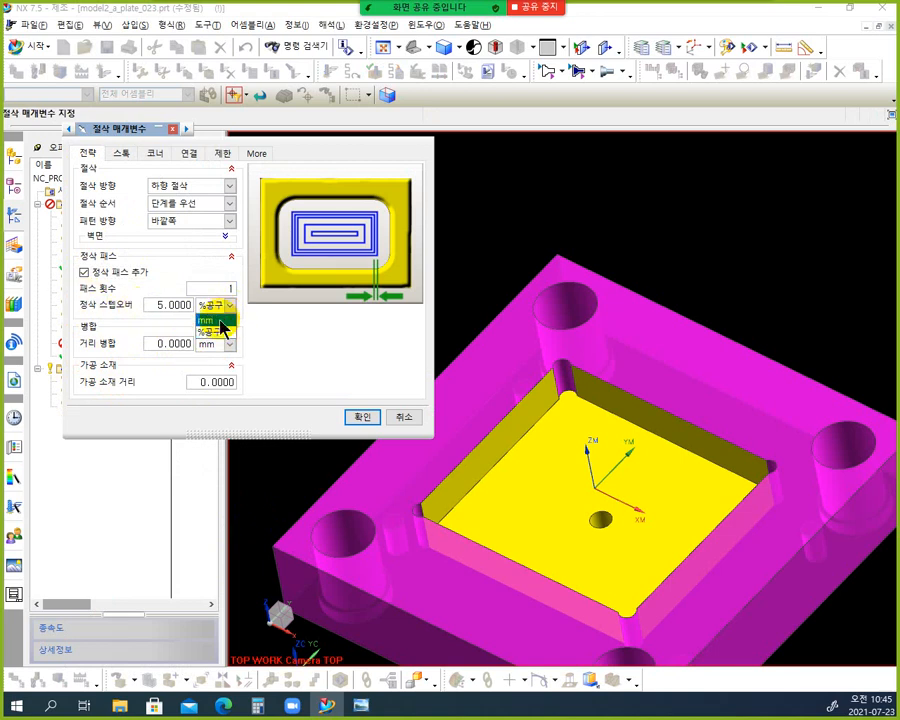
pyautogui.click(210, 320)
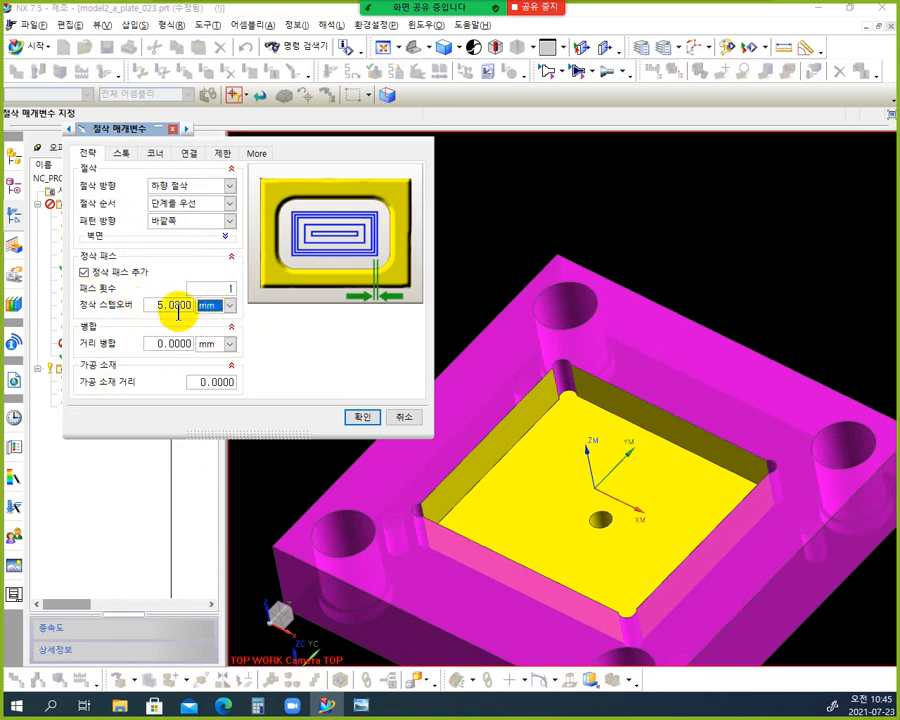
pyautogui.doubleClick(170, 305)
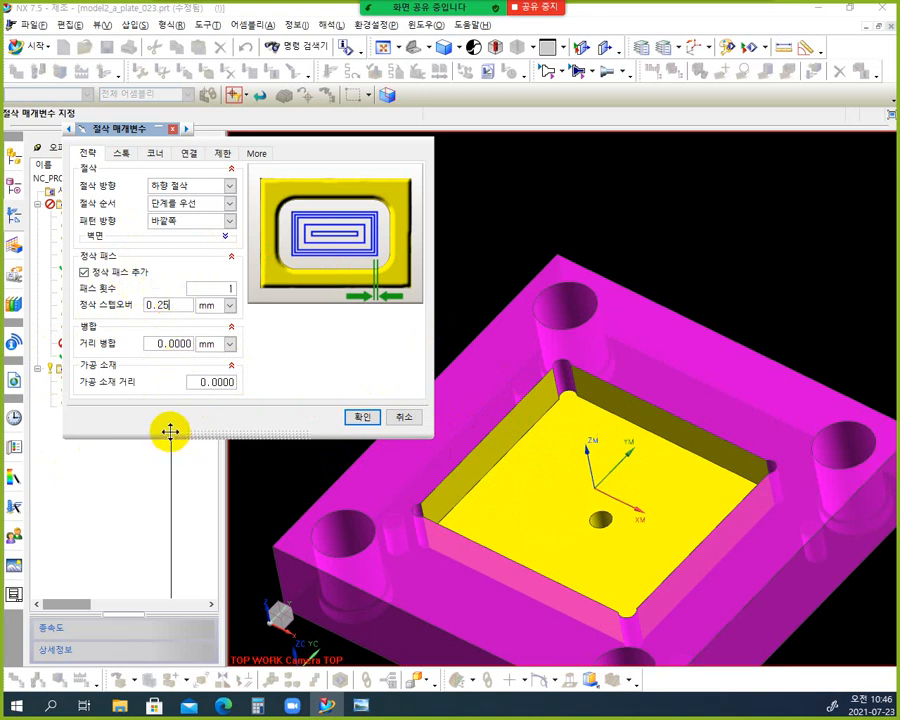
pyautogui.click(359, 418)
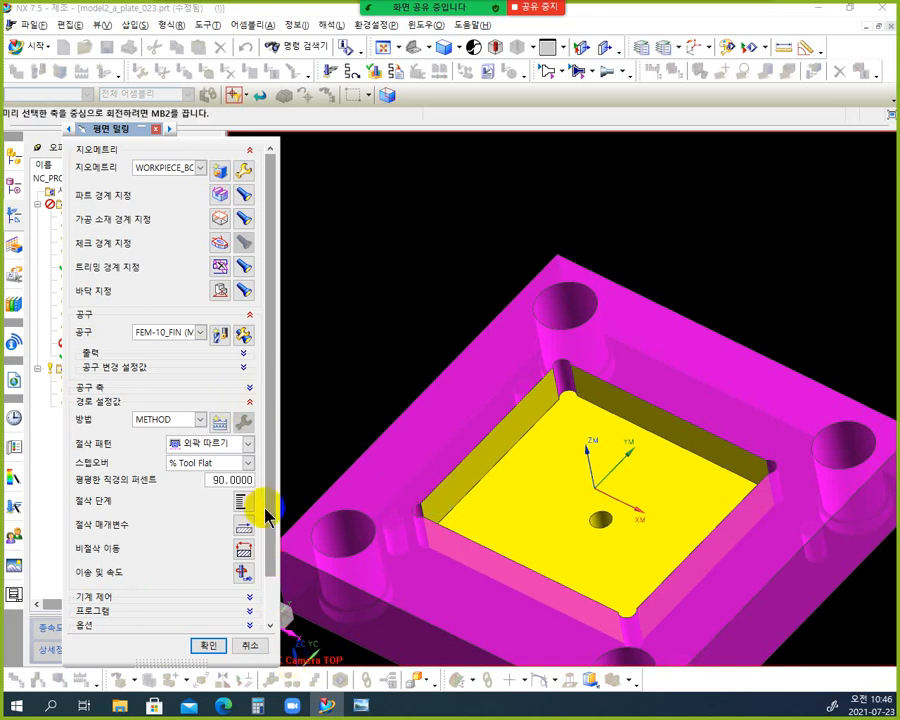
pyautogui.moveTo(269, 512); pyautogui.dragTo(250, 594)
pyautogui.click(125, 605)
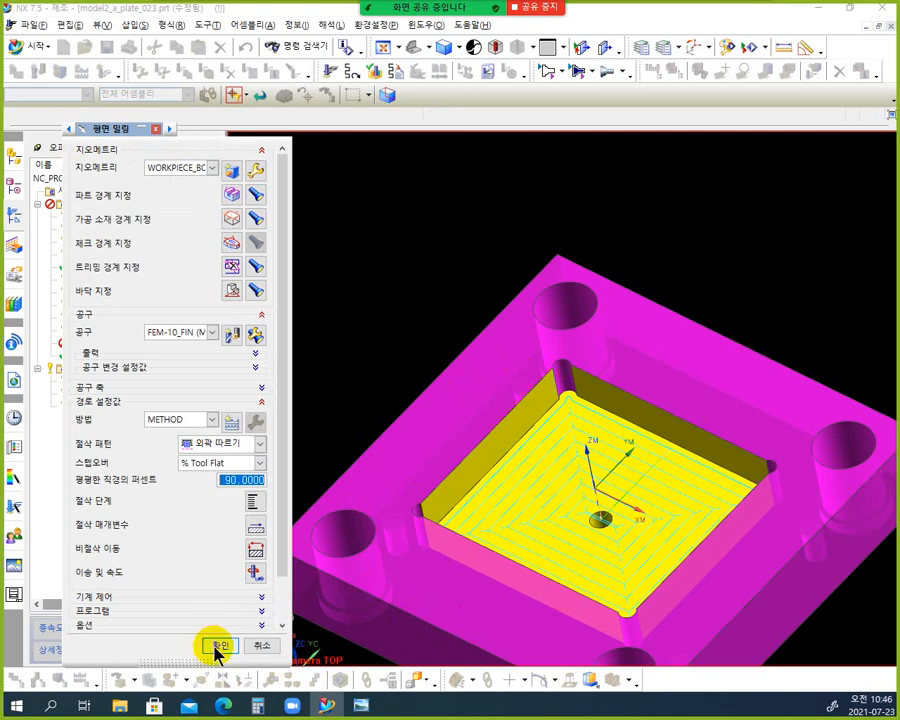
# Step: Verify the regenerated RP-FIN toolpath with a 3D dynamic (3D 동적) simulation at animation speed 2, inspect the pocket and close the verification
pyautogui.moveTo(286, 530); pyautogui.dragTo(286, 594)
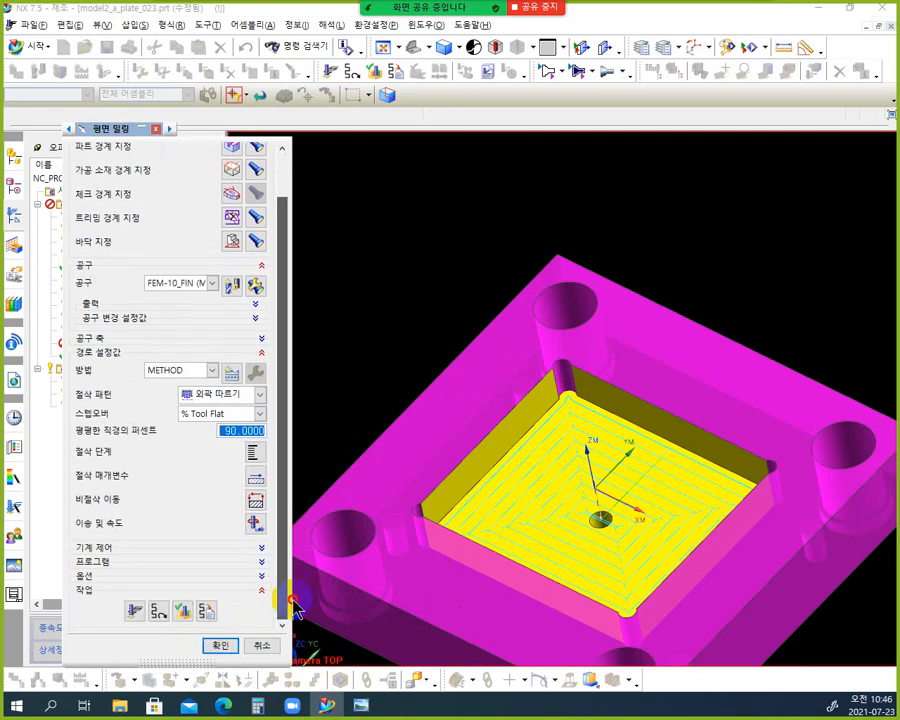
pyautogui.click(182, 610)
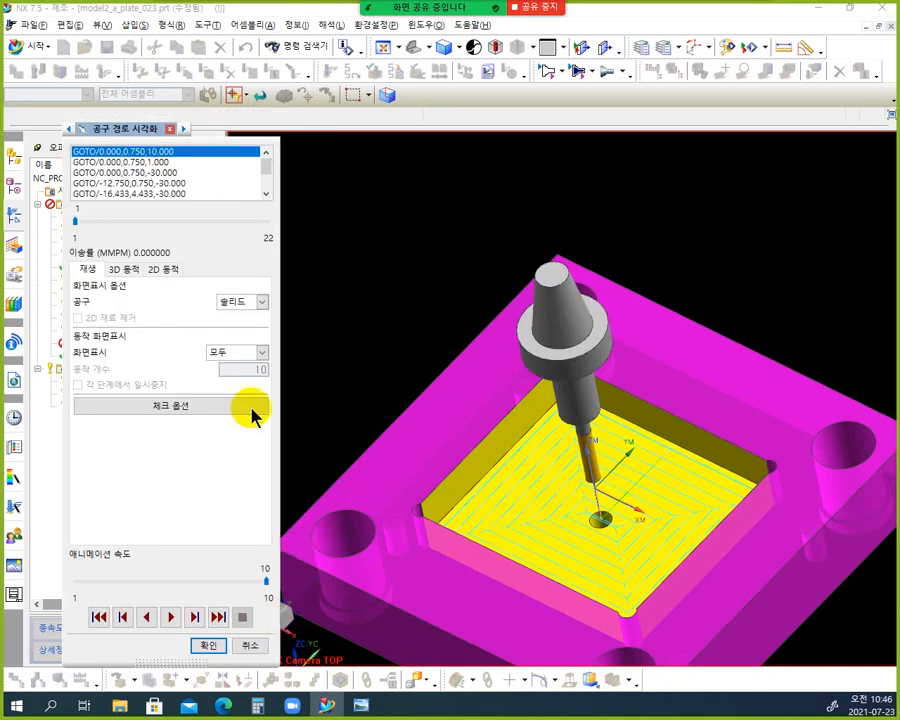
pyautogui.click(124, 270)
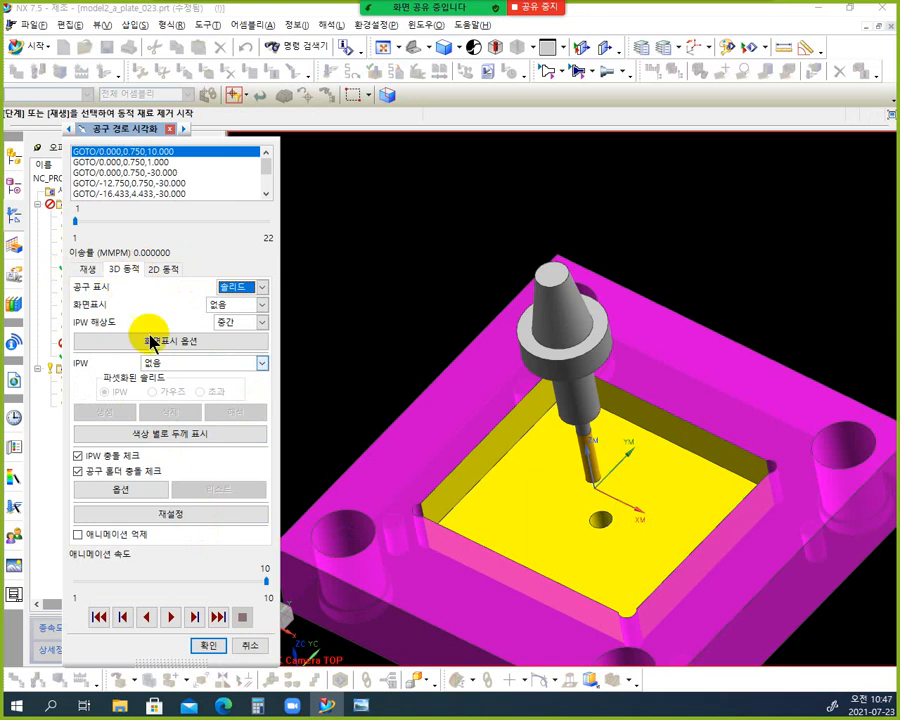
pyautogui.moveTo(267, 579); pyautogui.dragTo(95, 582)
pyautogui.click(178, 624)
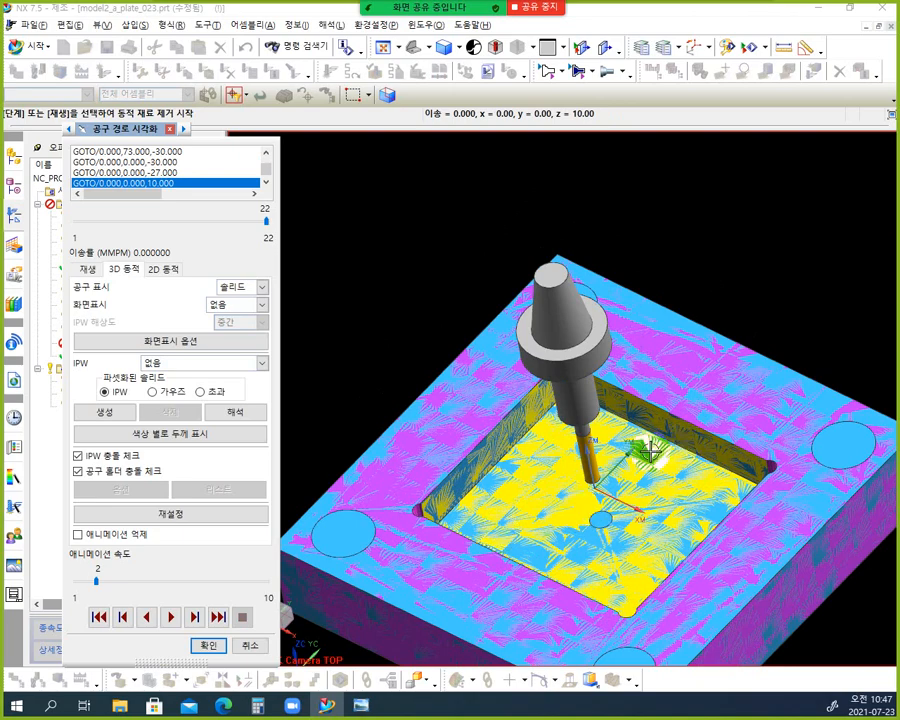
pyautogui.moveTo(643, 446)
pyautogui.mouseDown(button='middle')
pyautogui.moveTo(678, 494)
pyautogui.moveTo(696, 468)
pyautogui.moveTo(716, 462)
pyautogui.moveTo(720, 482)
pyautogui.moveTo(676, 480)
pyautogui.moveTo(647, 466)
pyautogui.mouseUp(button='middle')
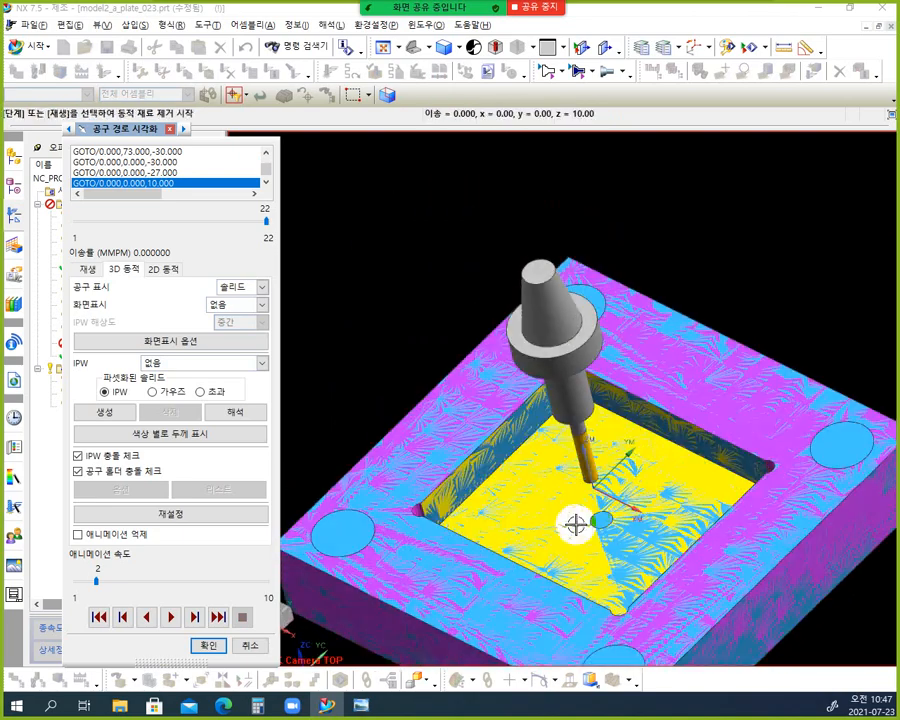
pyautogui.scroll(-2, 567, 524)
pyautogui.scroll(2, 567, 524)
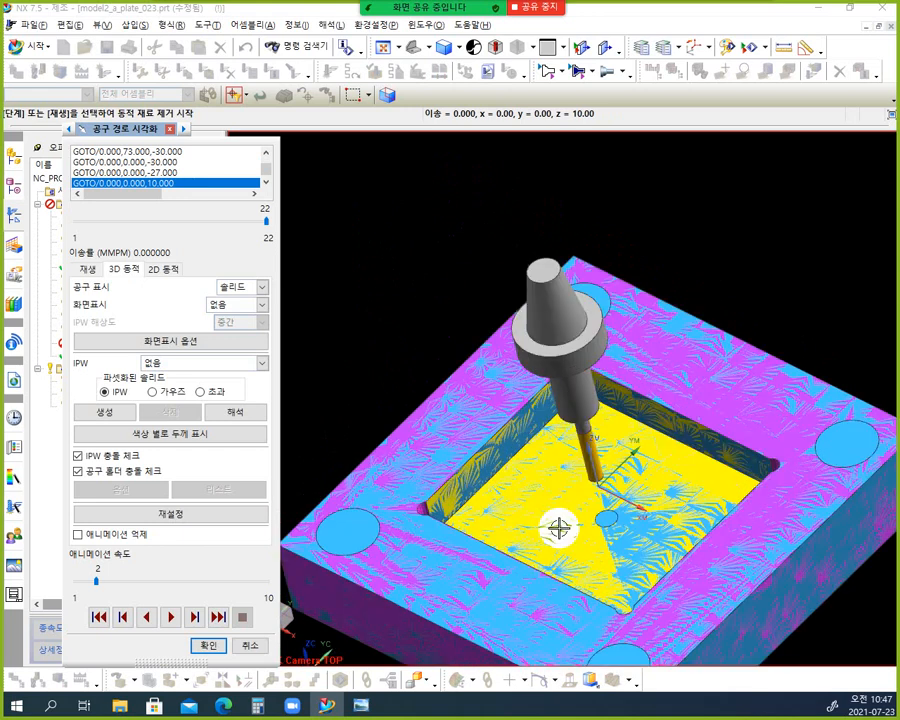
pyautogui.click(209, 646)
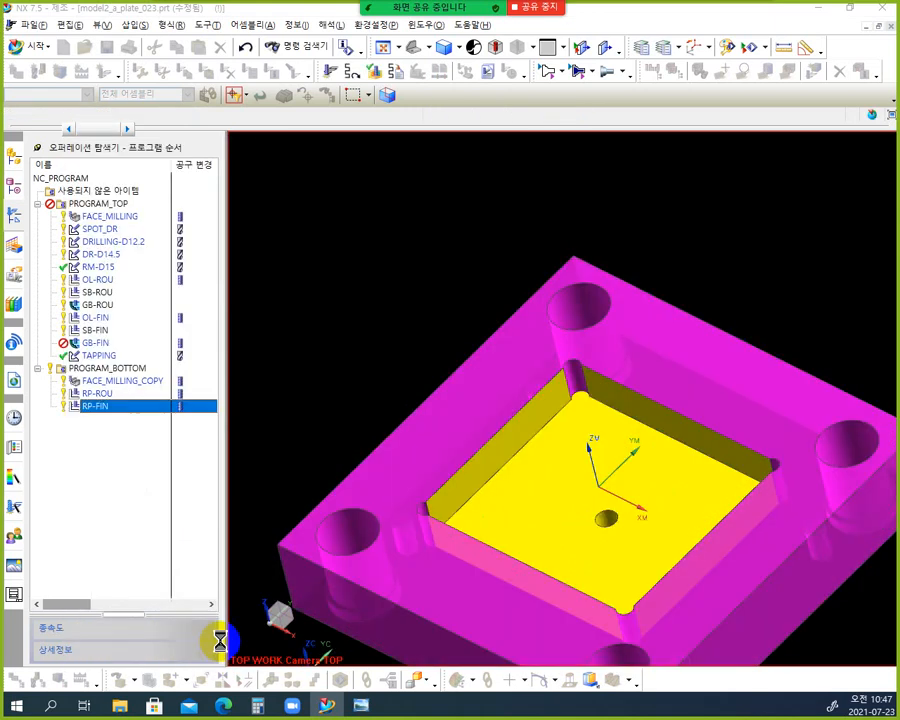
pyautogui.moveTo(570, 487); pyautogui.dragTo(573, 492, button='middle')
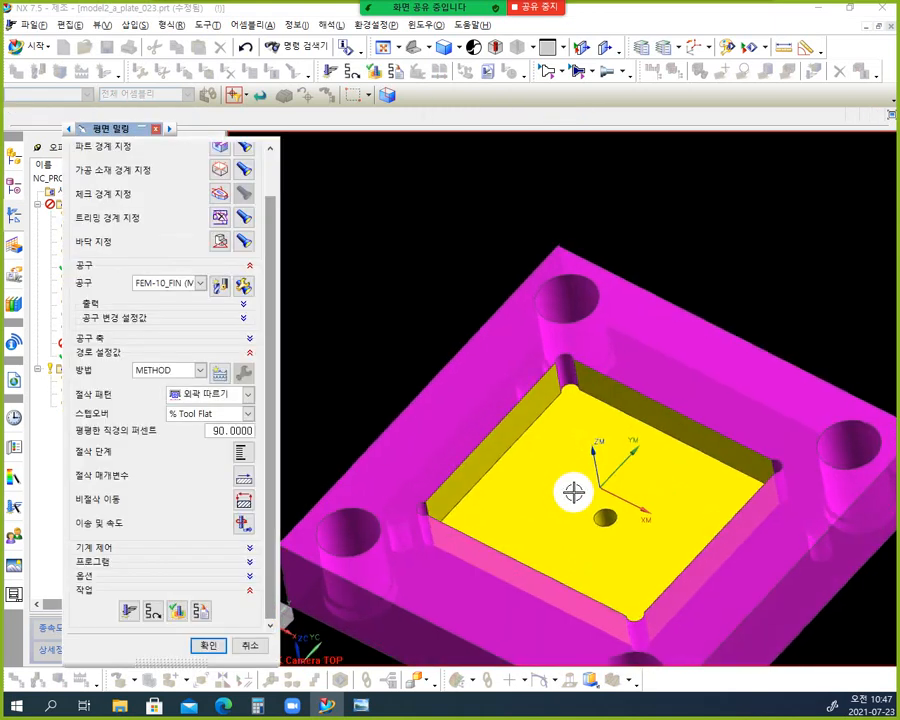